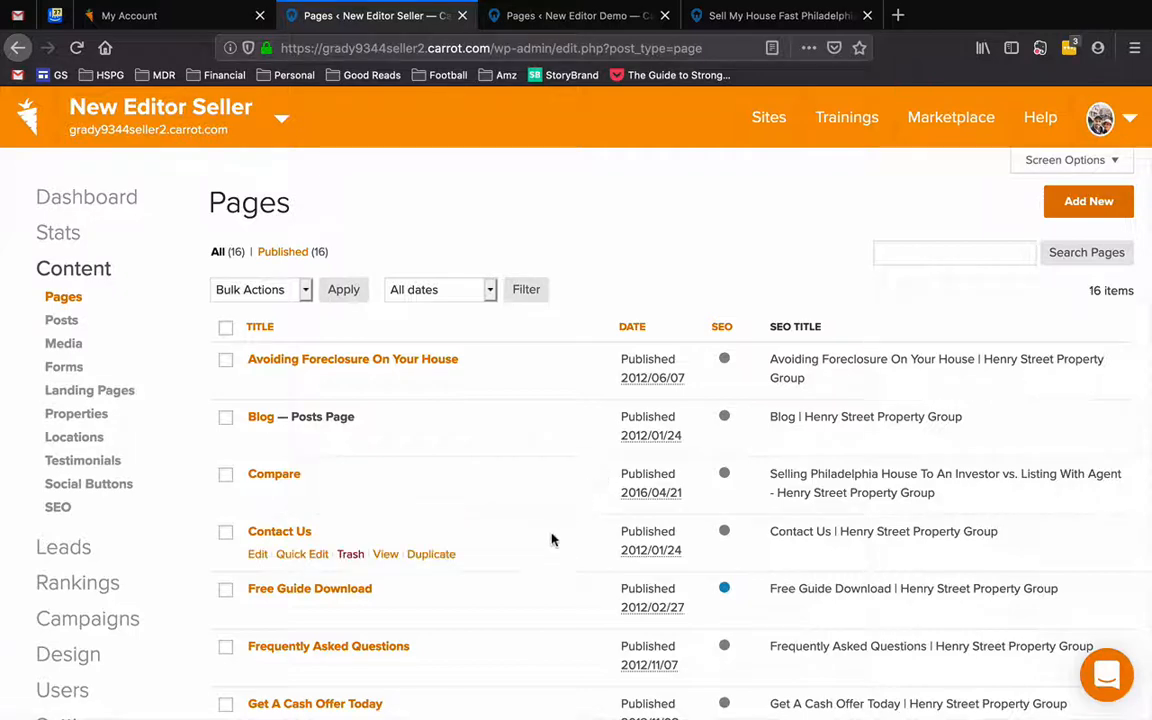
Open the Home front page of the New Editor Seller site for editing
scroll(550, 500, "down", 3)
scroll(551, 540, "up", 3)
scroll(550, 540, "down", 3)
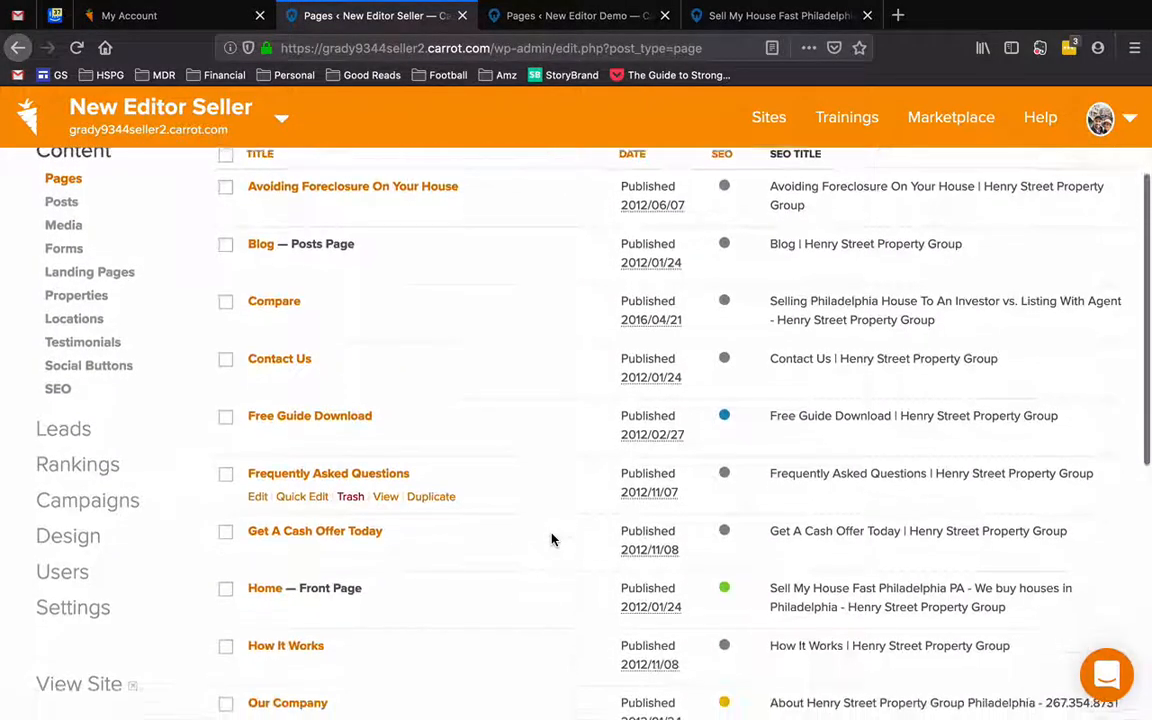
scroll(550, 540, "up", 3)
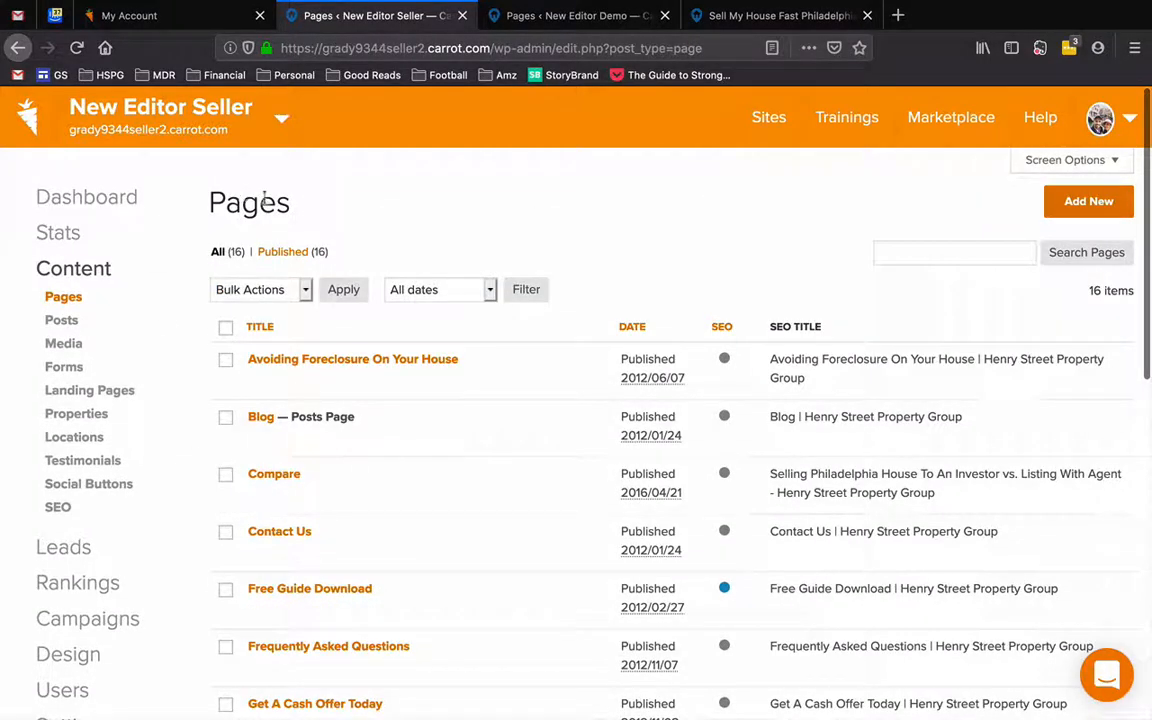
scroll(334, 260, "down", 5)
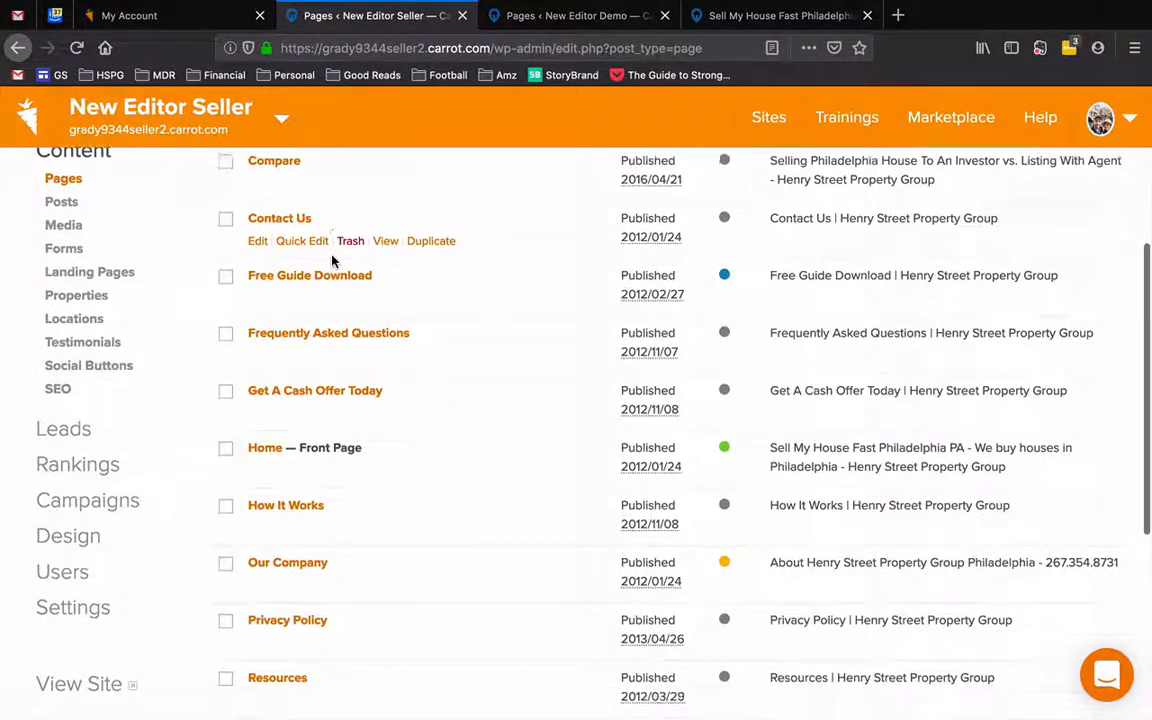
scroll(334, 260, "down", 2)
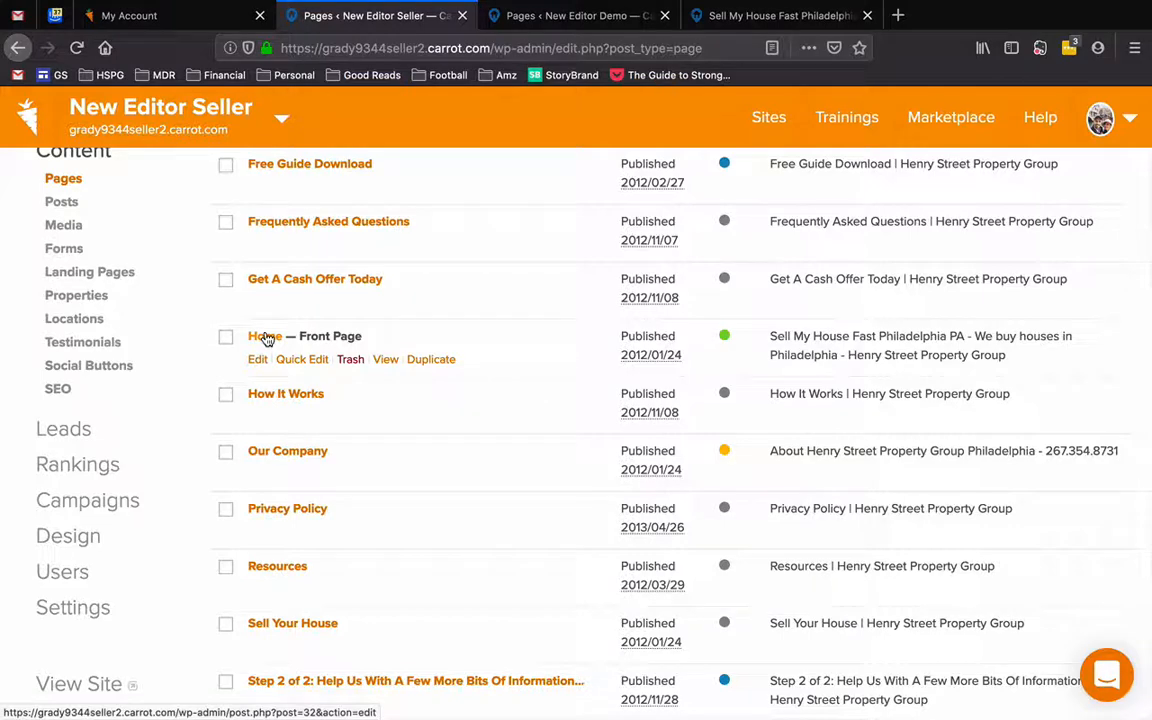
left_click(265, 338)
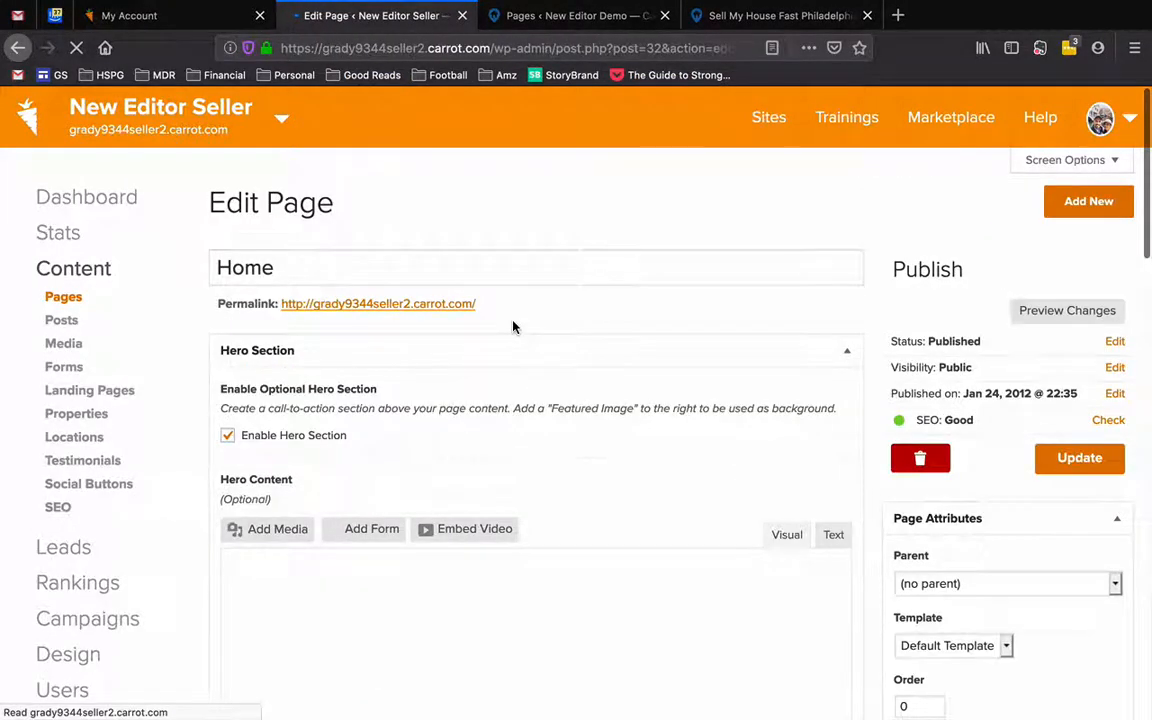
Examine the Home page's hero section and highlight its headline and offer text
scroll(513, 327, "down", 8)
scroll(513, 327, "down", 13)
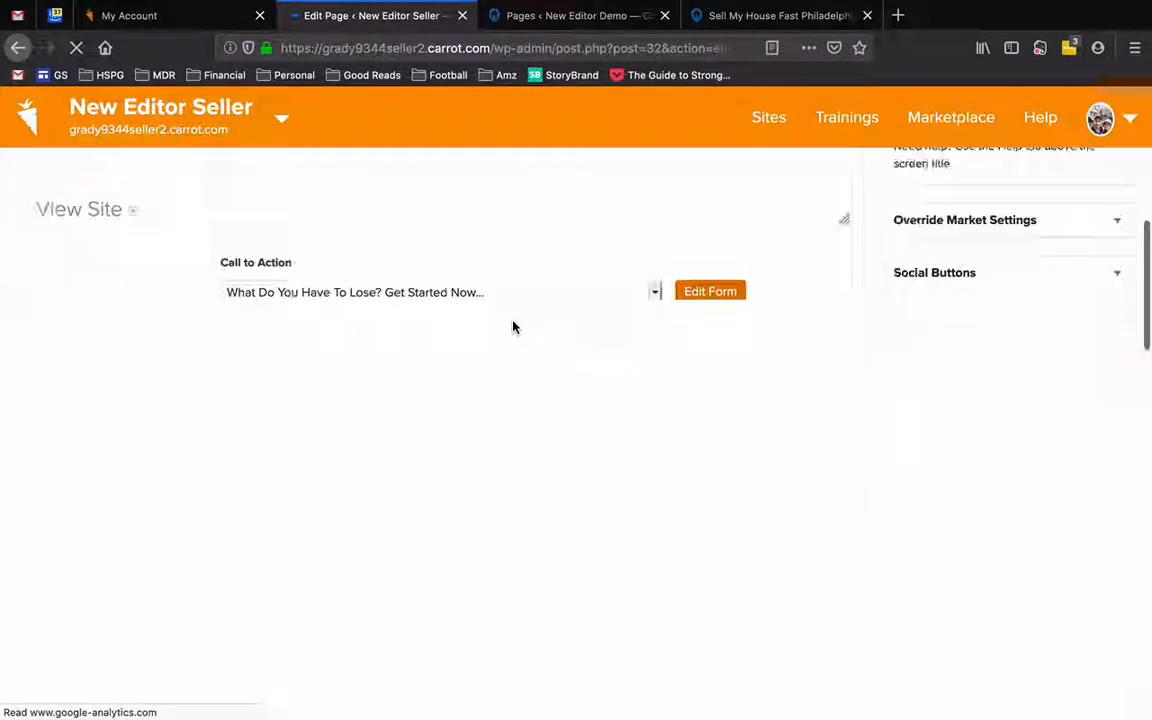
scroll(513, 327, "up", 17)
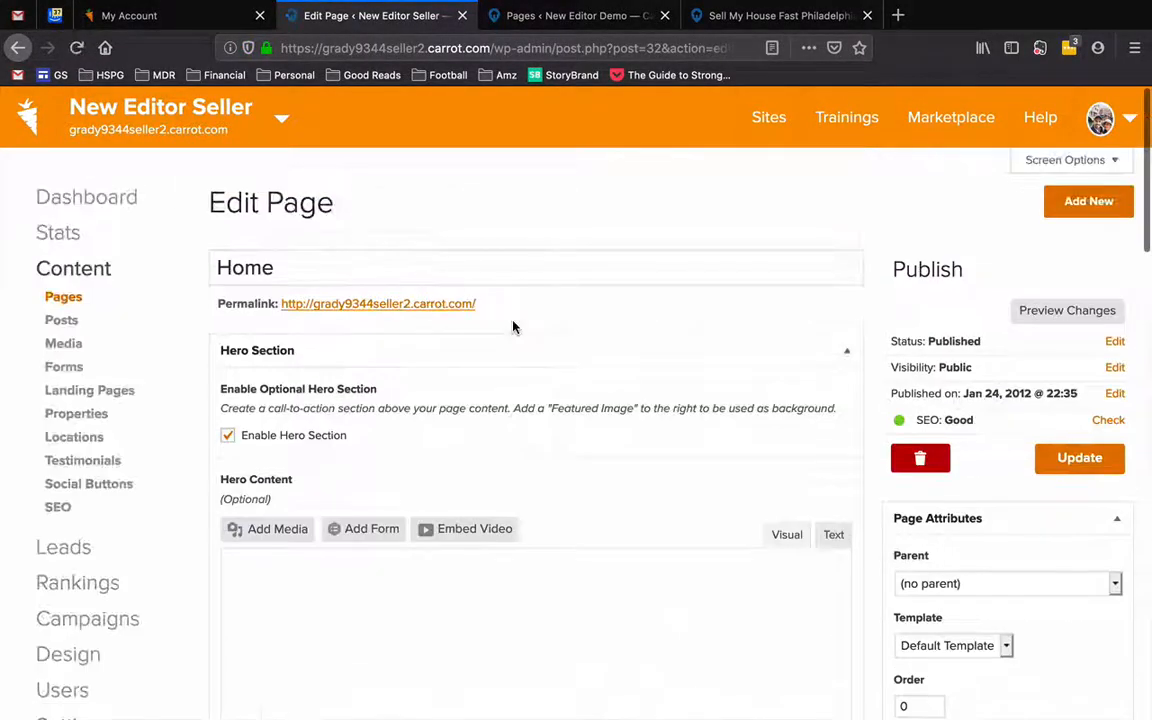
scroll(512, 327, "down", 3)
scroll(506, 372, "down", 4)
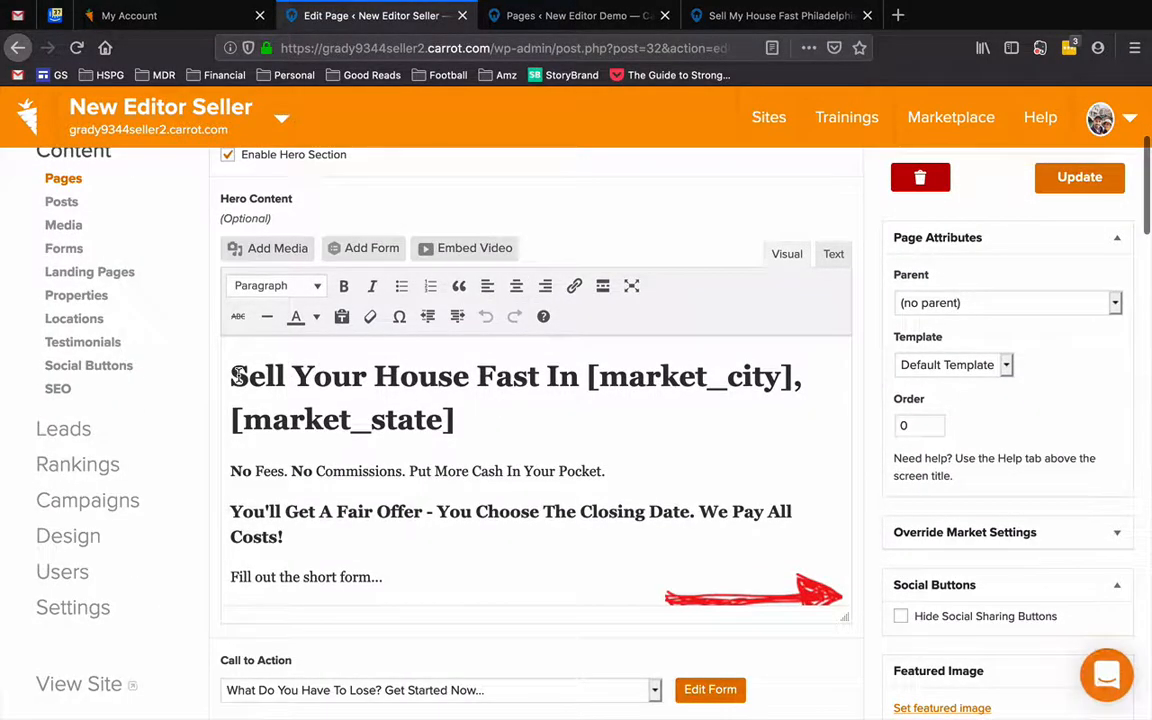
left_click_drag(229, 372, 404, 560)
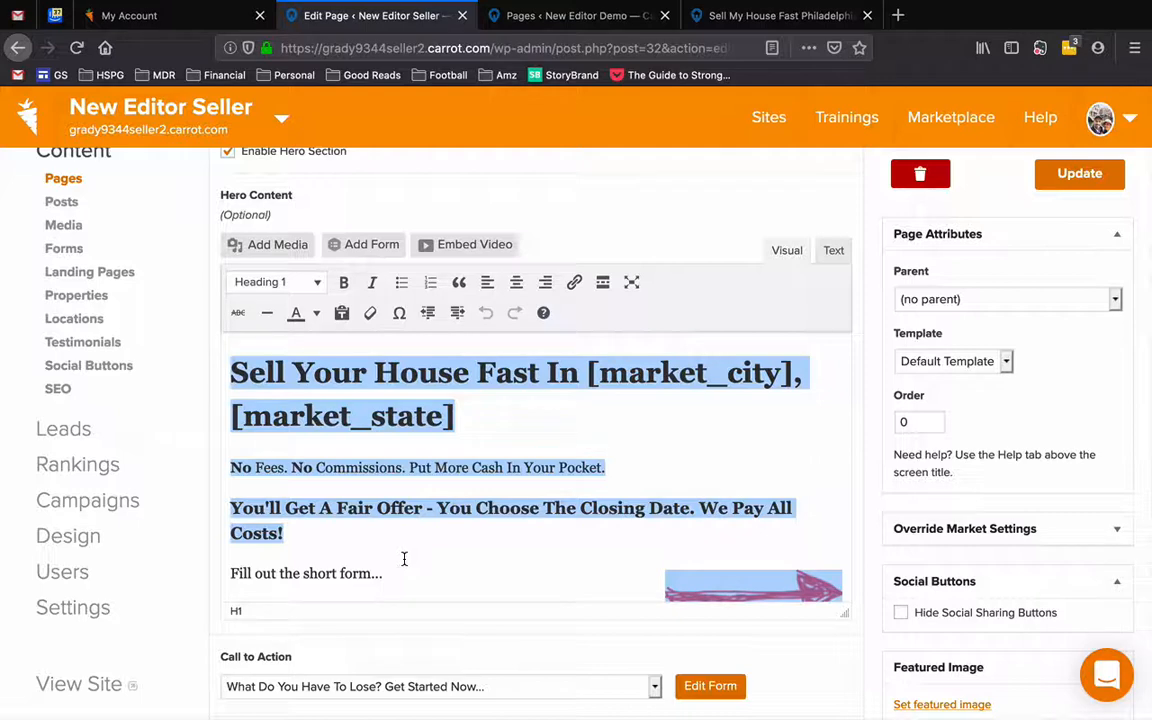
scroll(404, 559, "down", 5)
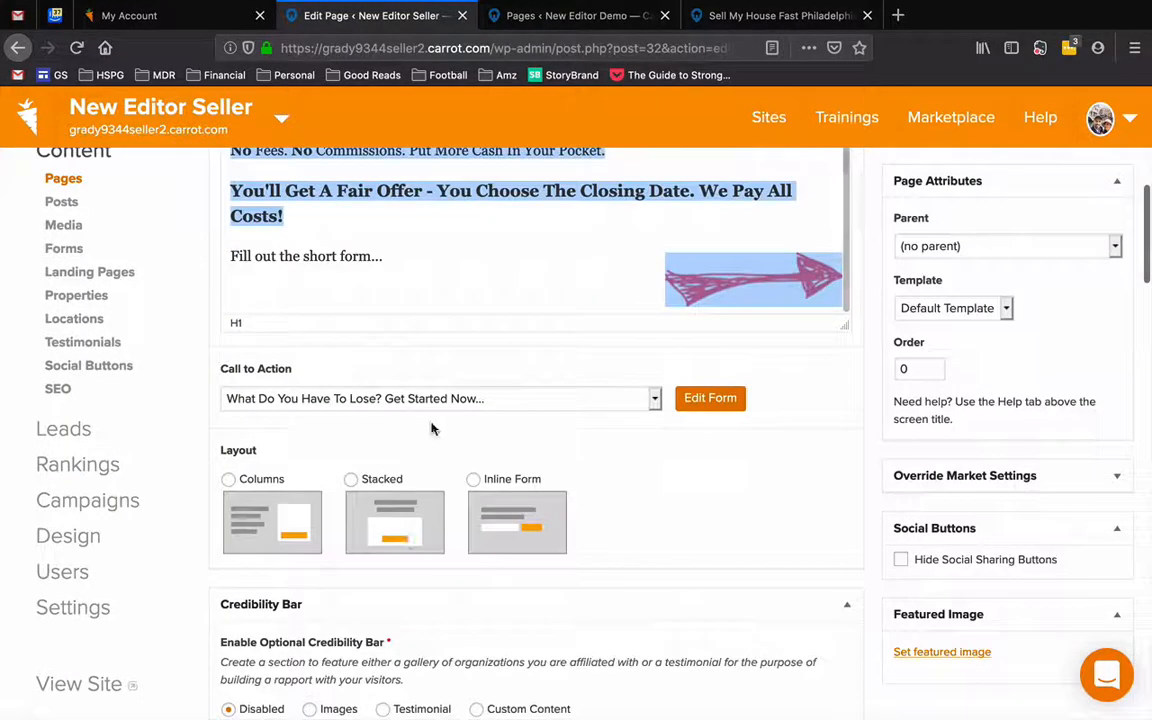
Review the hero's call-to-action form choices, the layout and credibility bar options, and the main page content
left_click(478, 398)
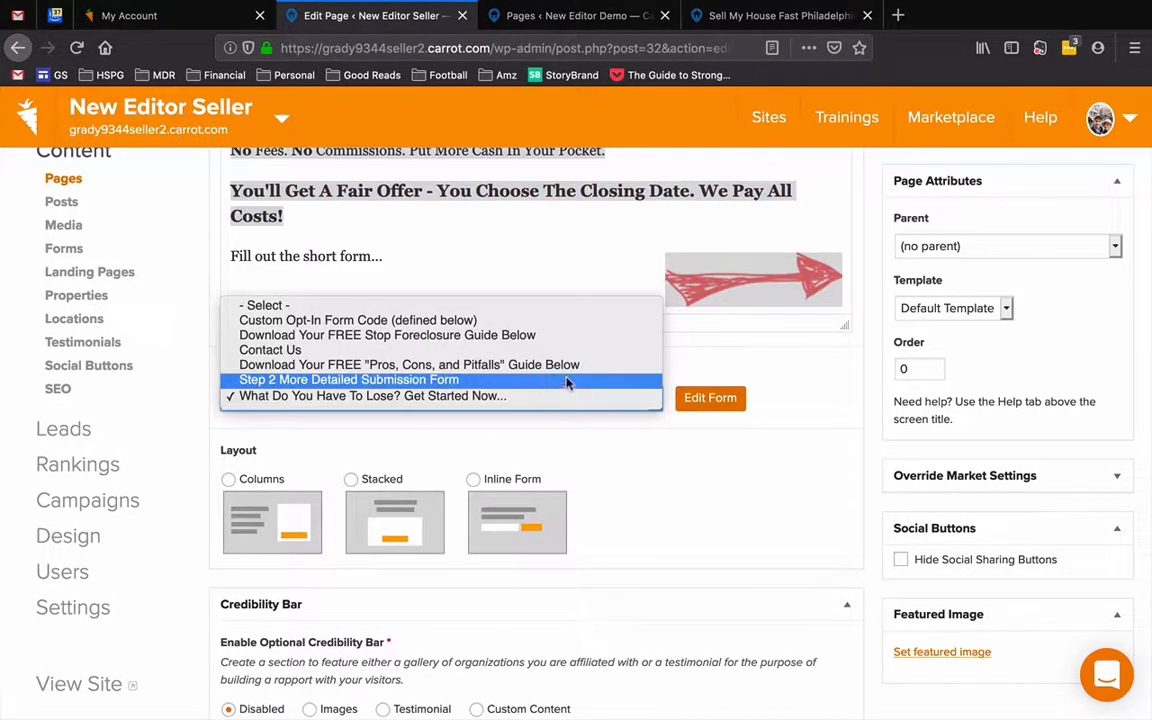
left_click(599, 476)
scroll(599, 476, "down", 5)
scroll(599, 476, "up", 3)
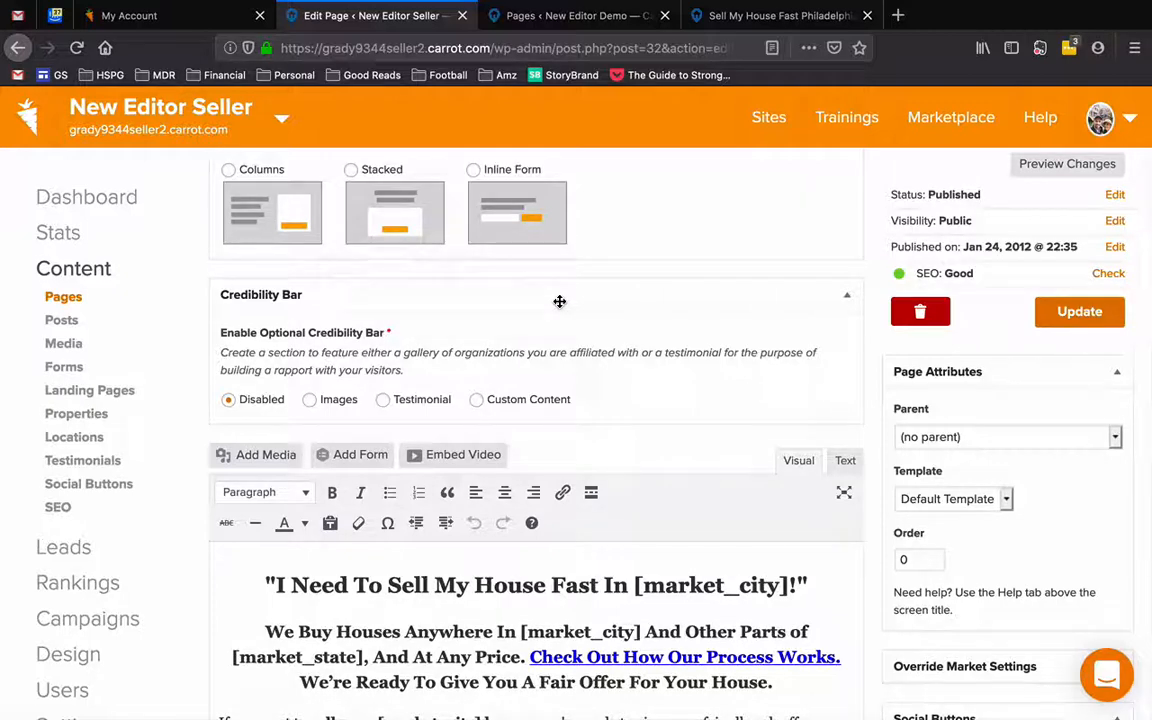
scroll(559, 301, "down", 4)
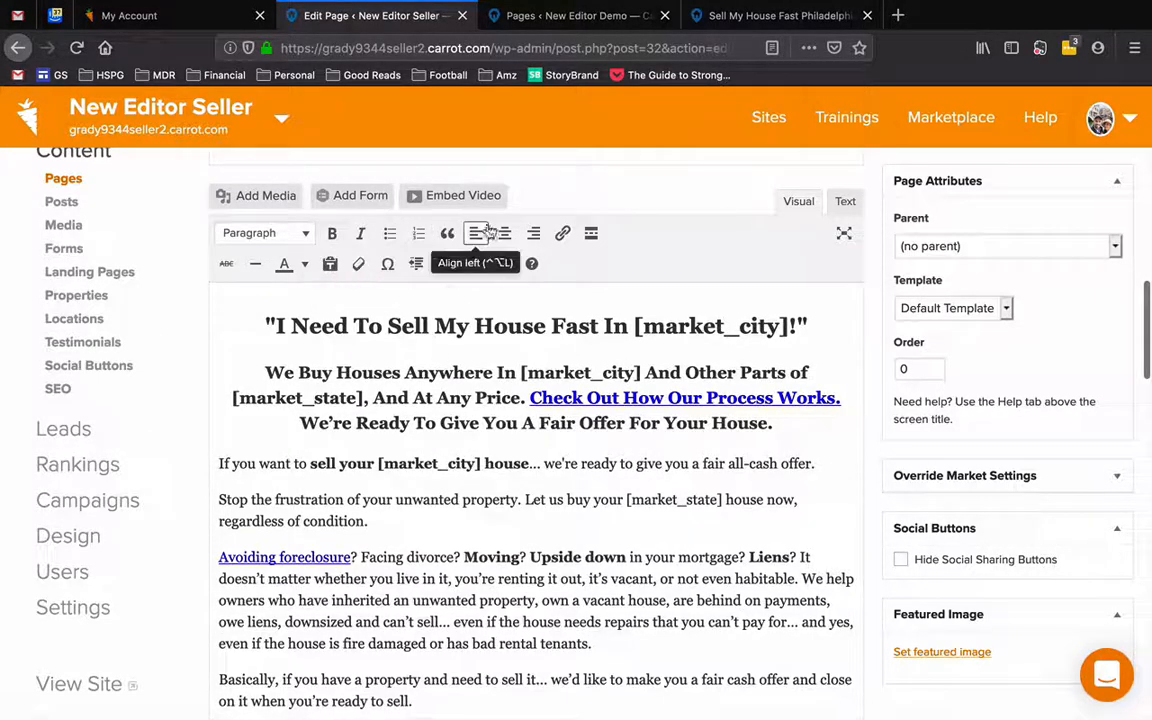
scroll(457, 490, "down", 5)
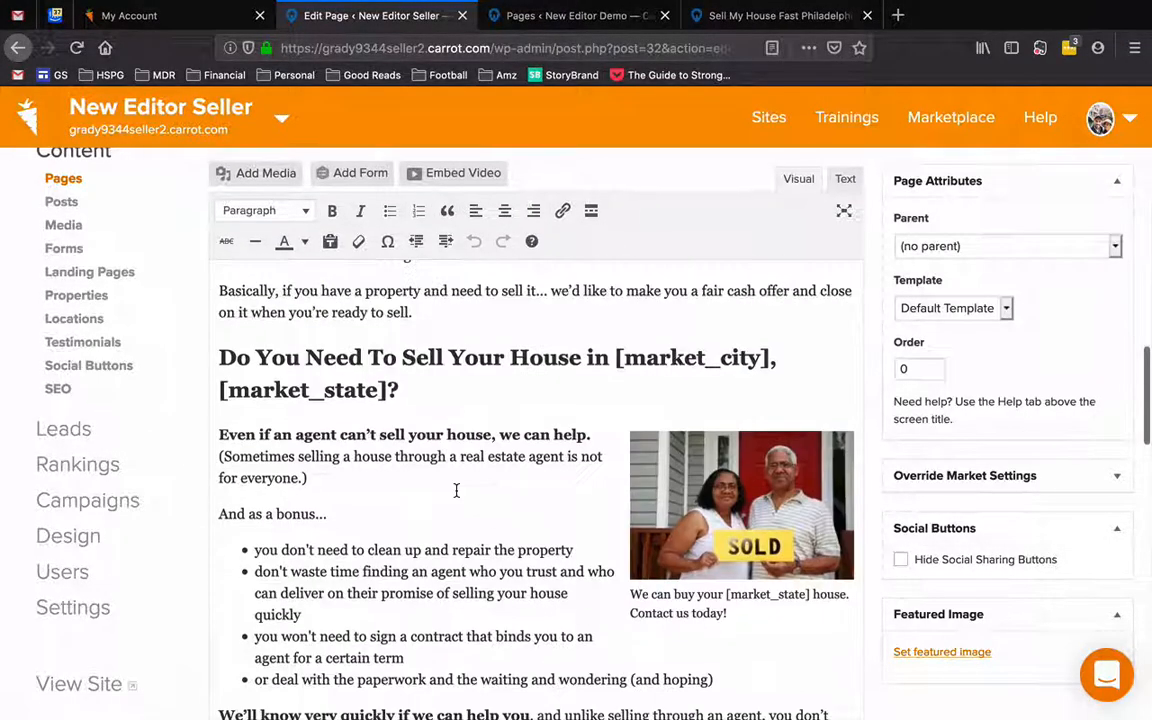
scroll(456, 490, "up", 15)
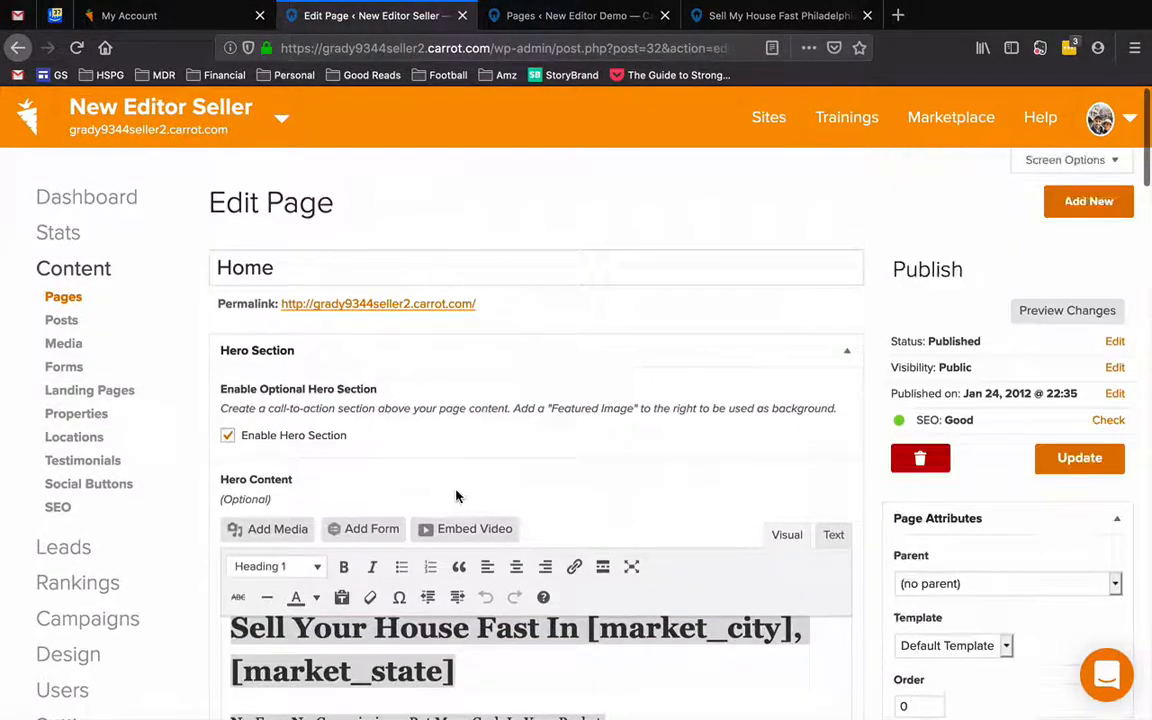
Switch to the New Editor Demo site, close the live site page, and open its Home page for editing without the autosave notice
left_click(588, 17)
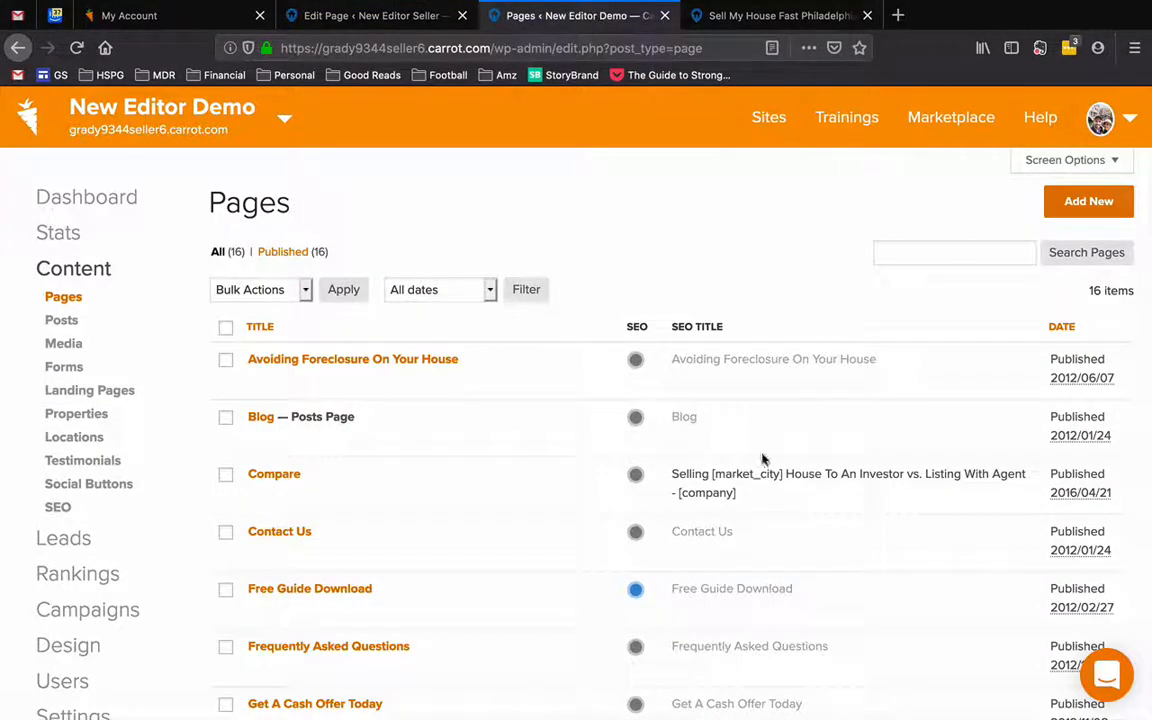
left_click(867, 15)
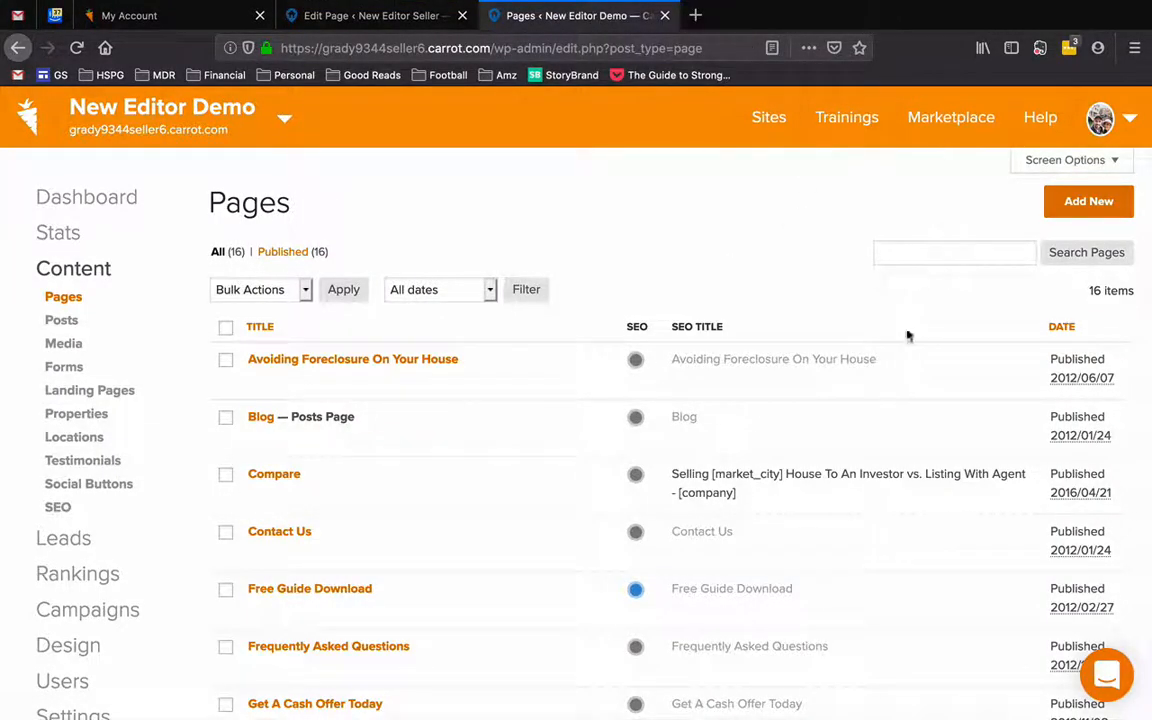
scroll(454, 508, "down", 1)
scroll(454, 508, "down", 3)
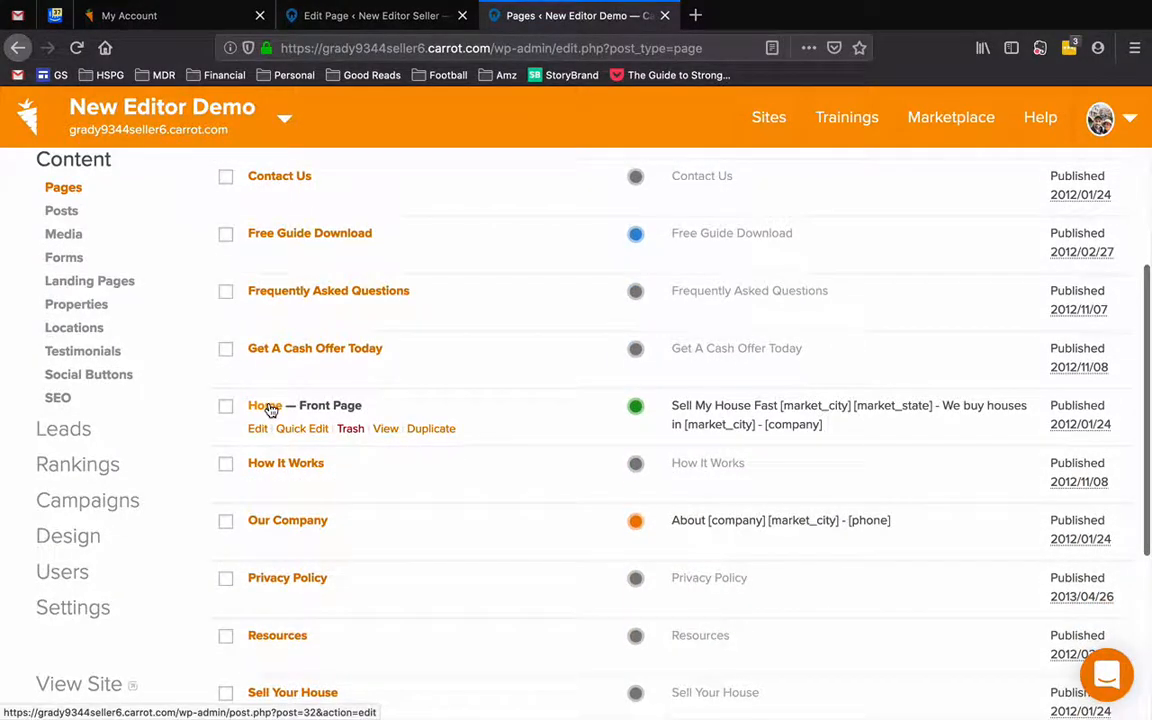
left_click(266, 406)
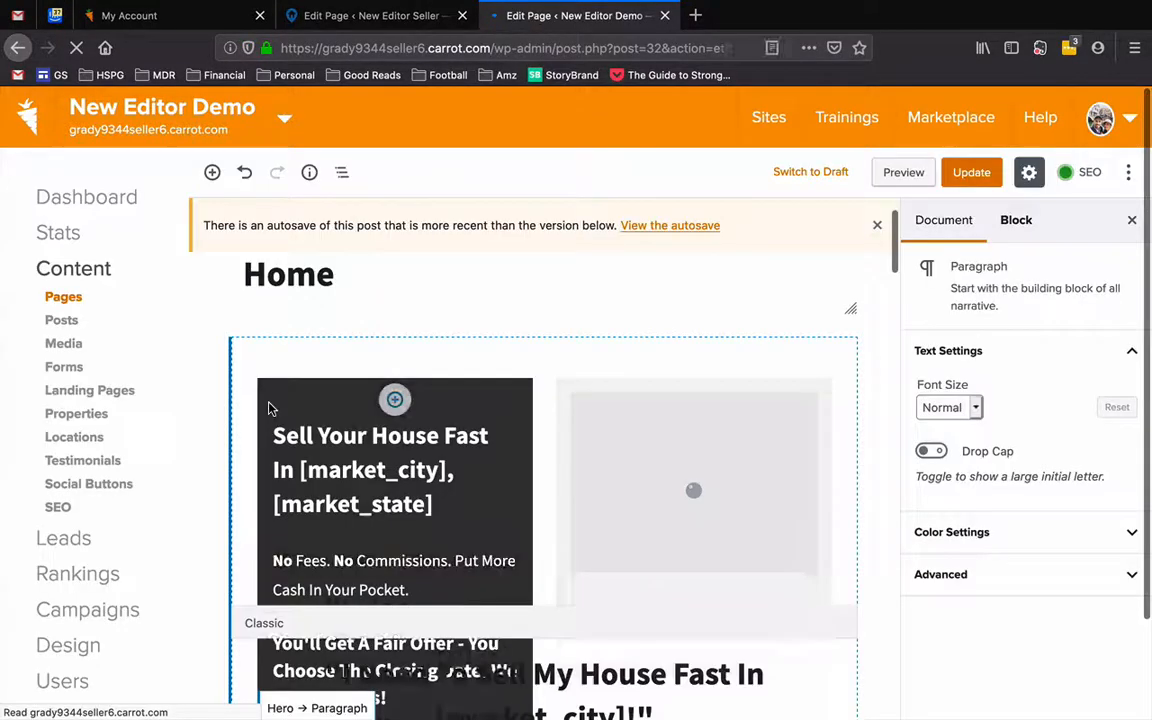
left_click(877, 227)
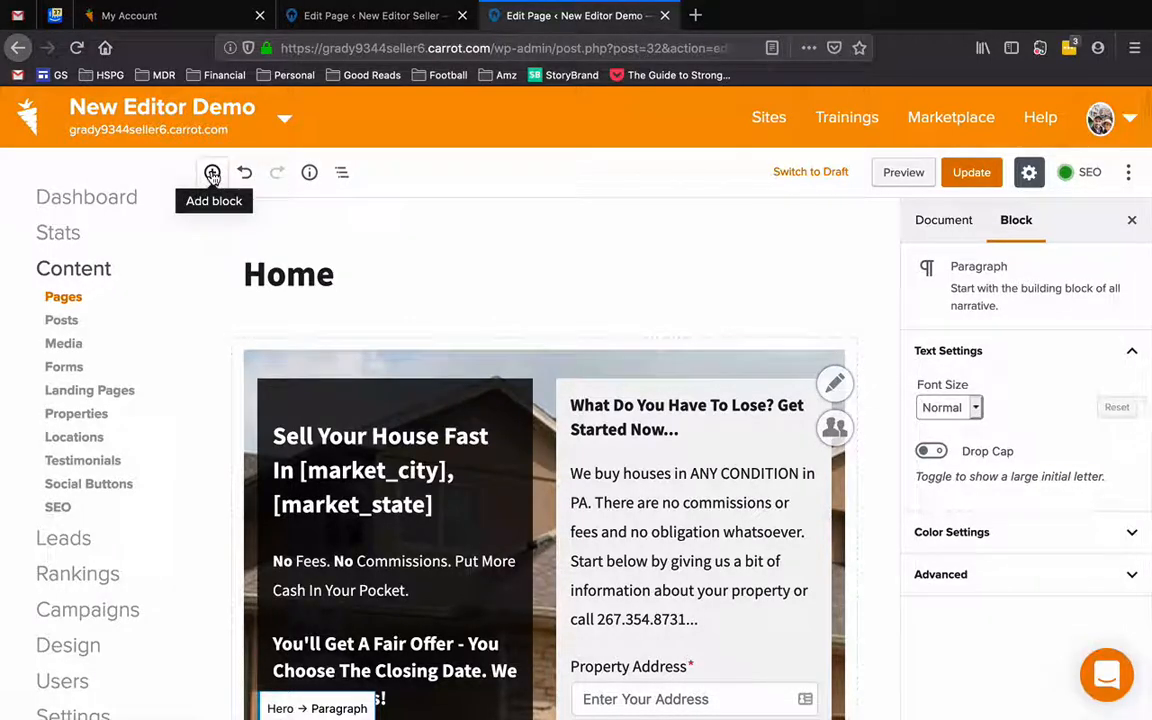
Look through the available blocks and generate a preview of the Home page, returning to the editor
left_click(212, 172)
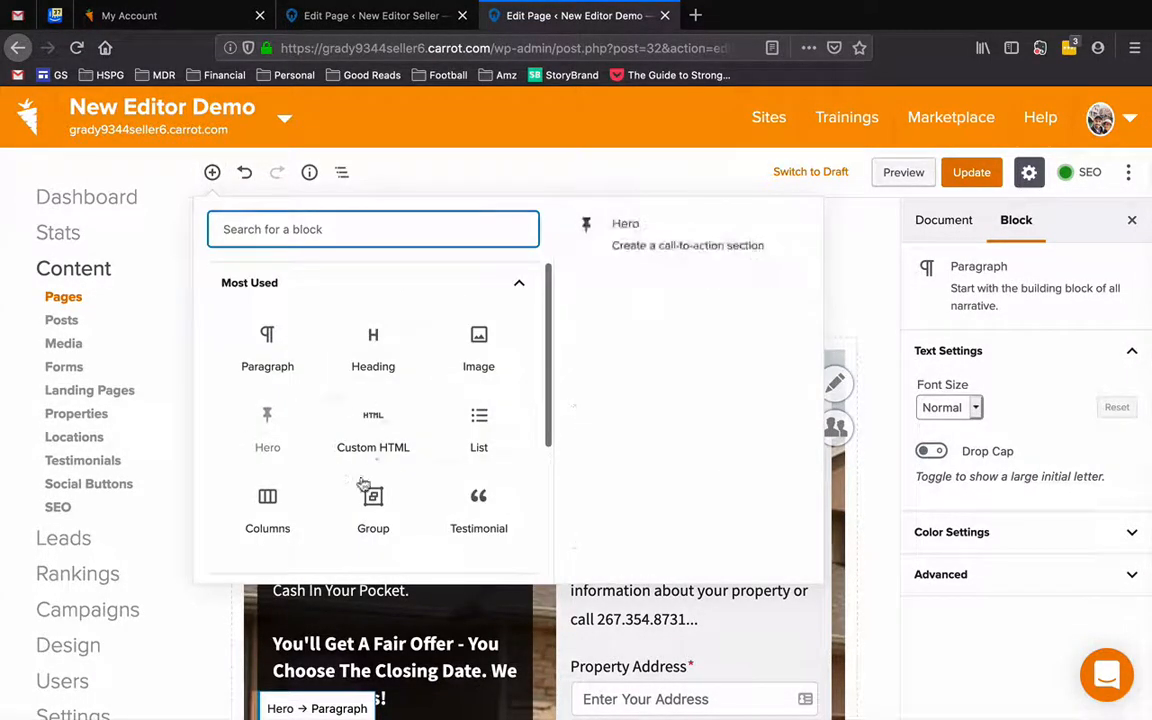
left_click(573, 174)
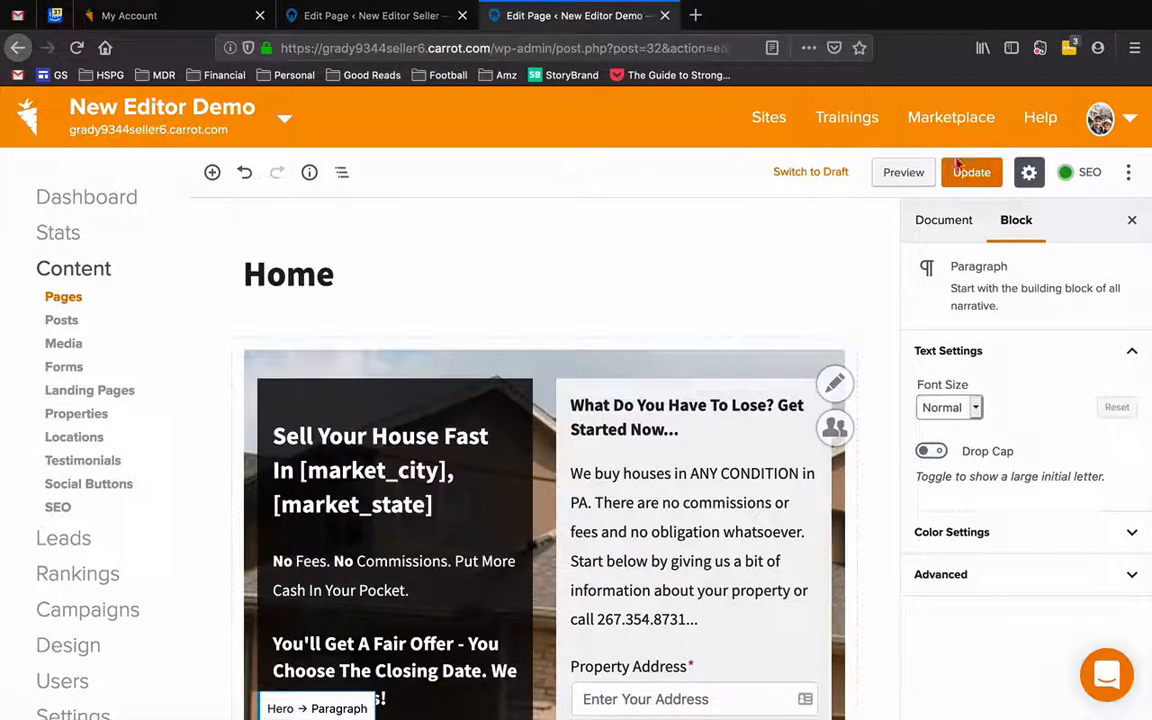
left_click(1029, 174)
left_click(1030, 175)
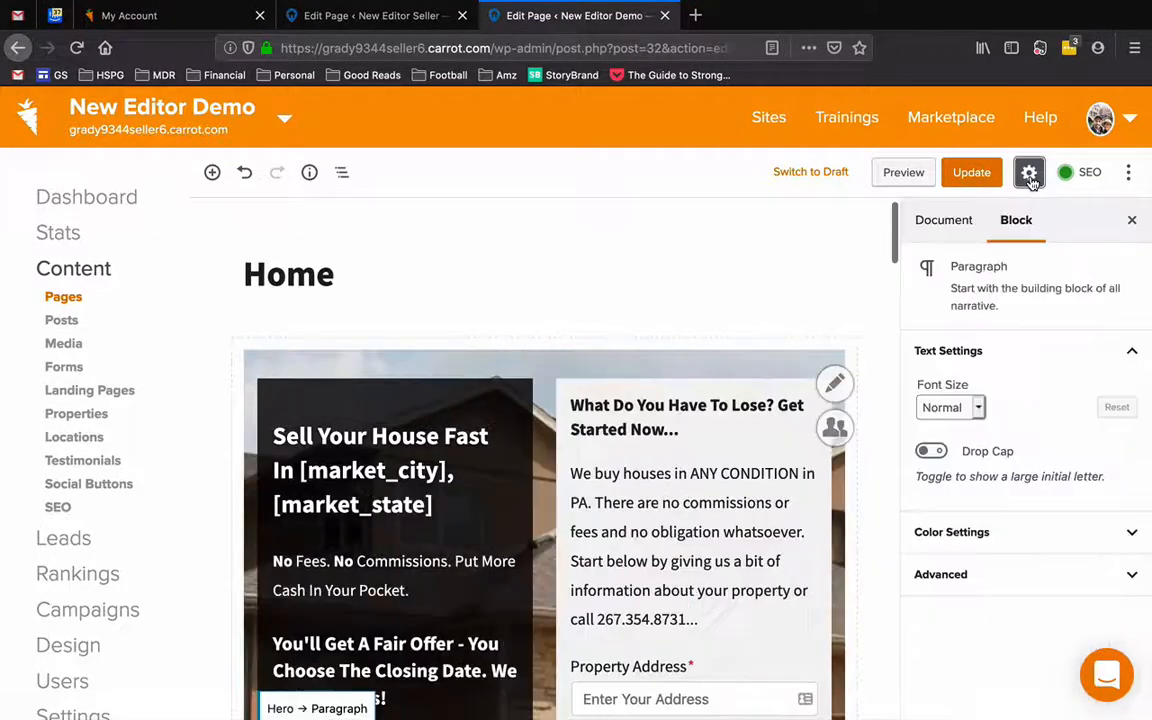
left_click(900, 175)
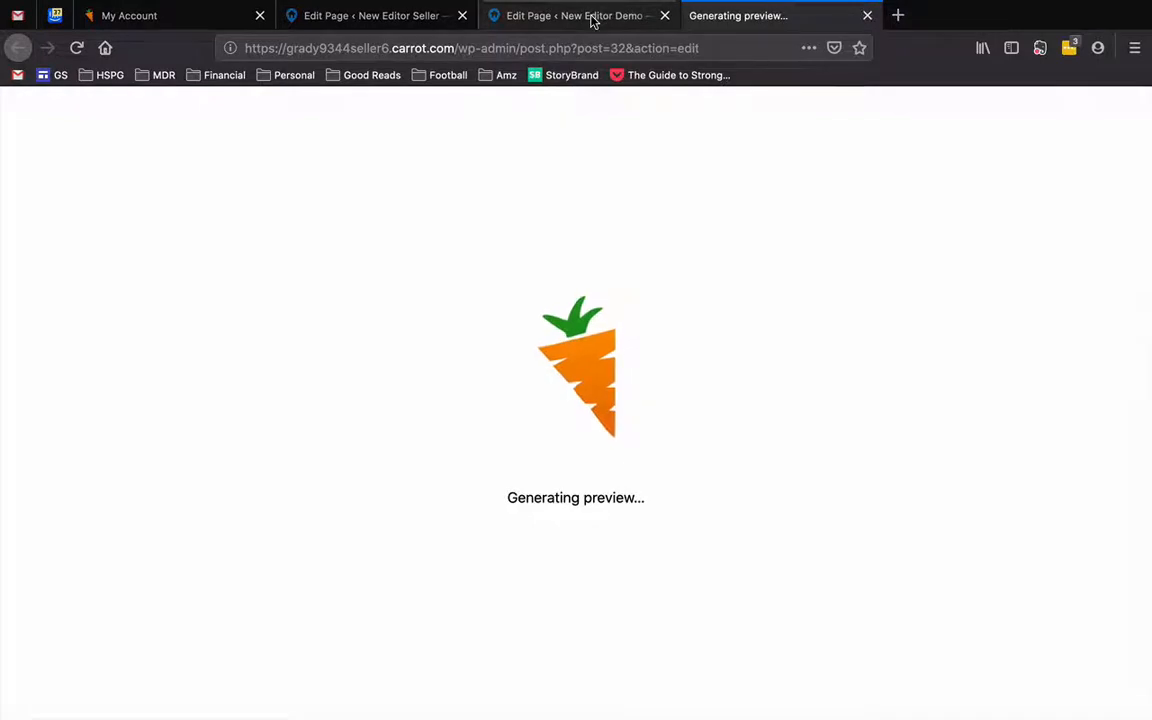
left_click(598, 15)
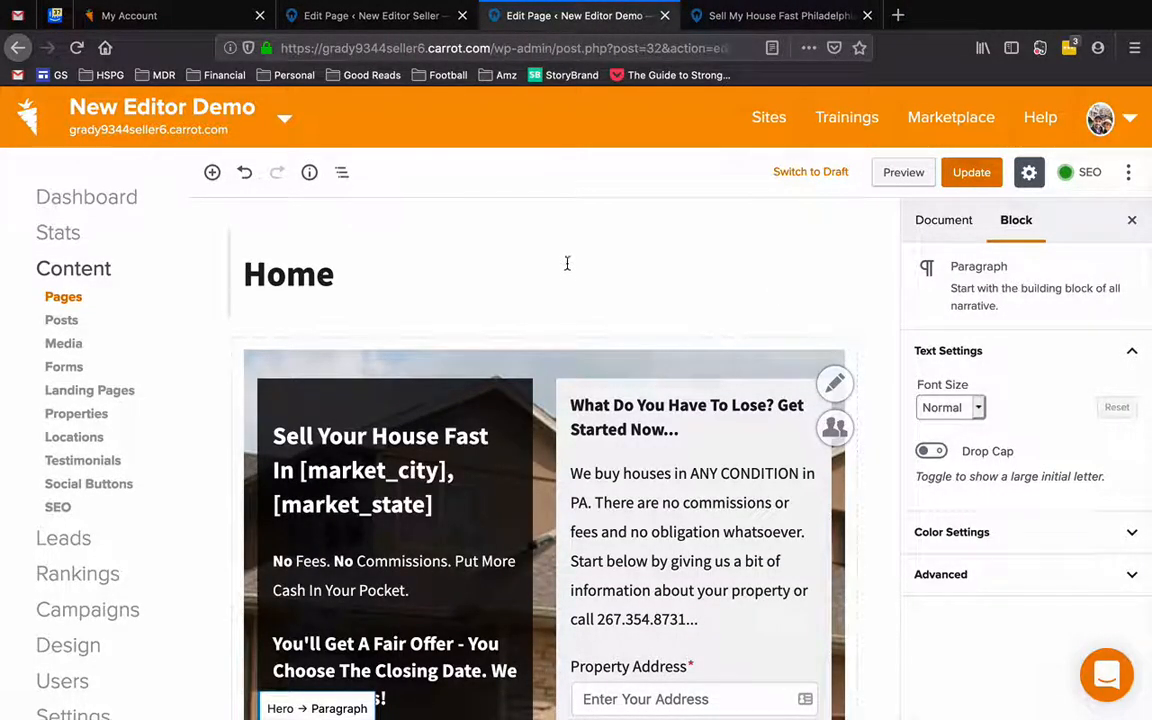
Hide the block settings sidebar to give the Home page's hero section the full editing width
scroll(572, 266, "down", 3)
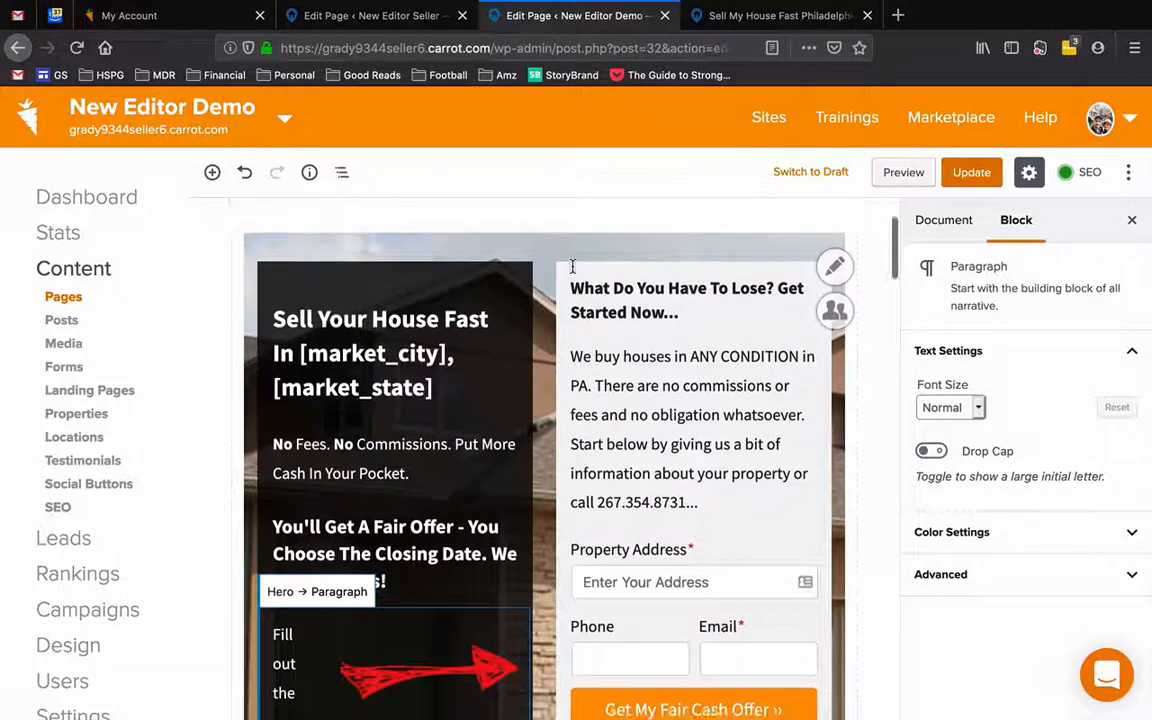
scroll(572, 270, "up", 3)
left_click(1029, 172)
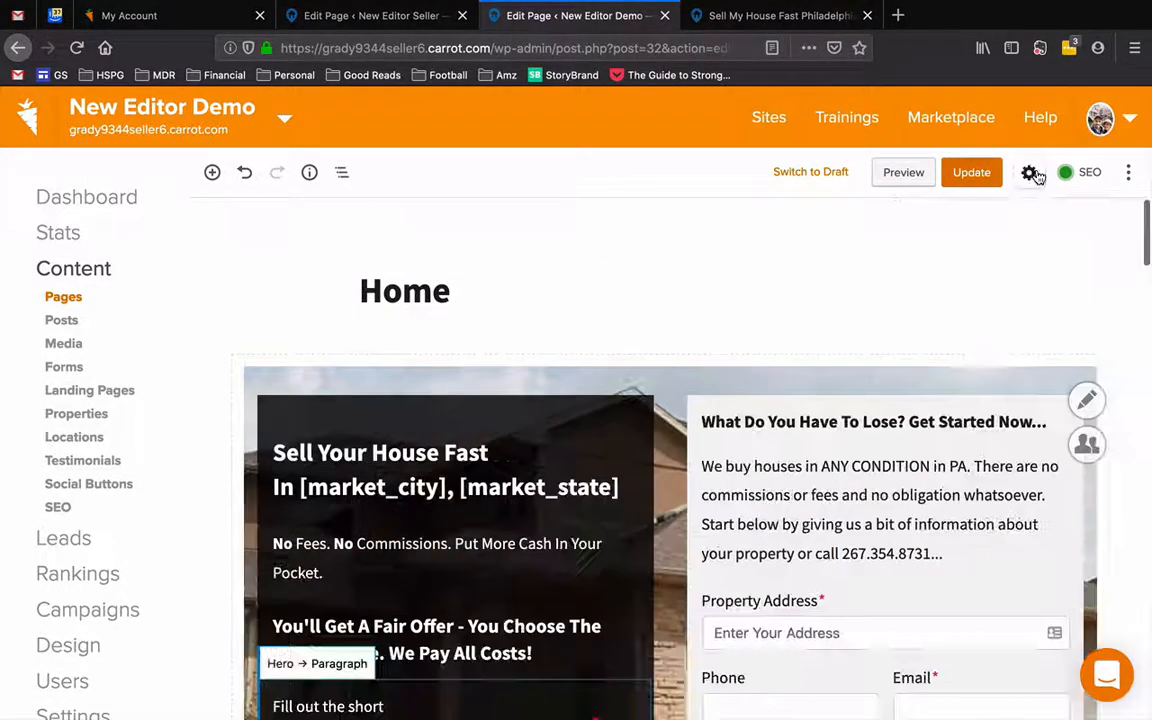
scroll(684, 338, "down", 3)
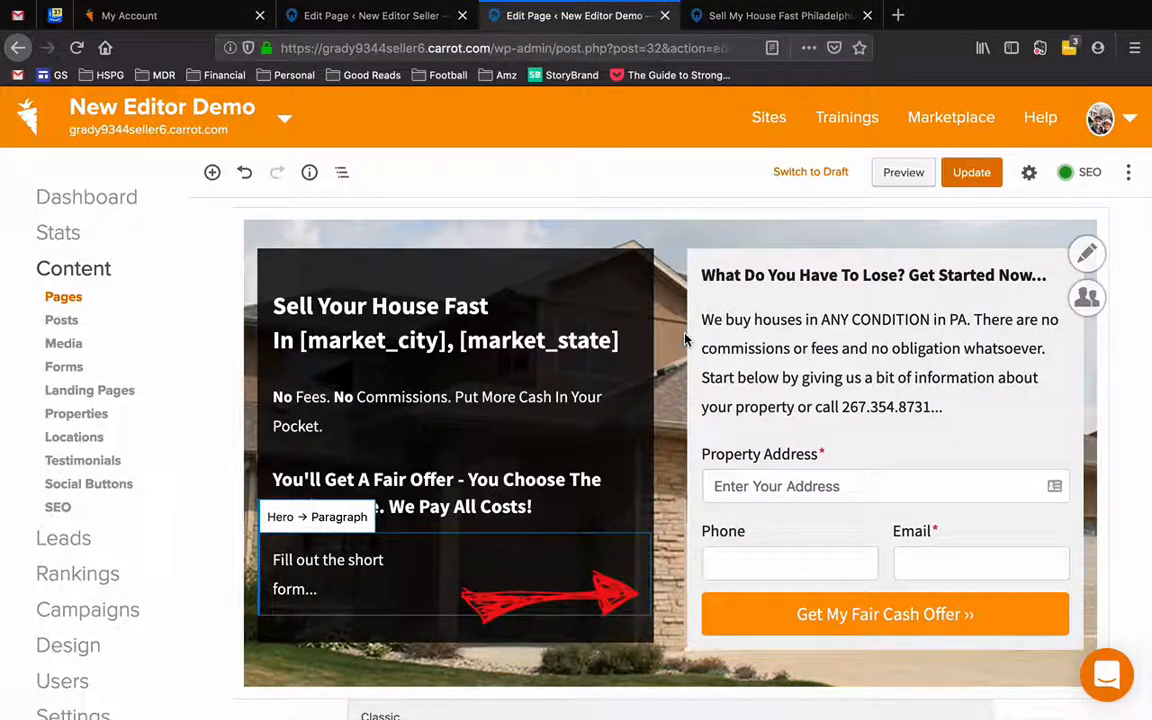
Replace the main heading in the hero section with "I writing a better heading!"
left_click(383, 316)
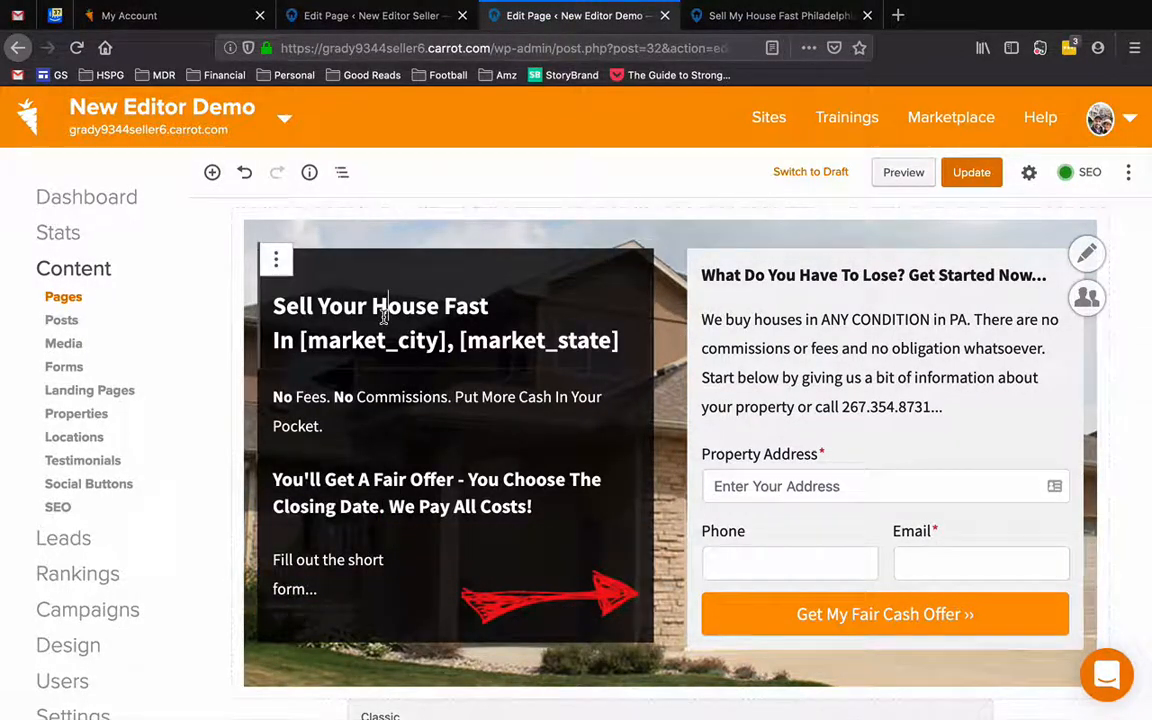
double_click(383, 316)
triple_click(383, 316)
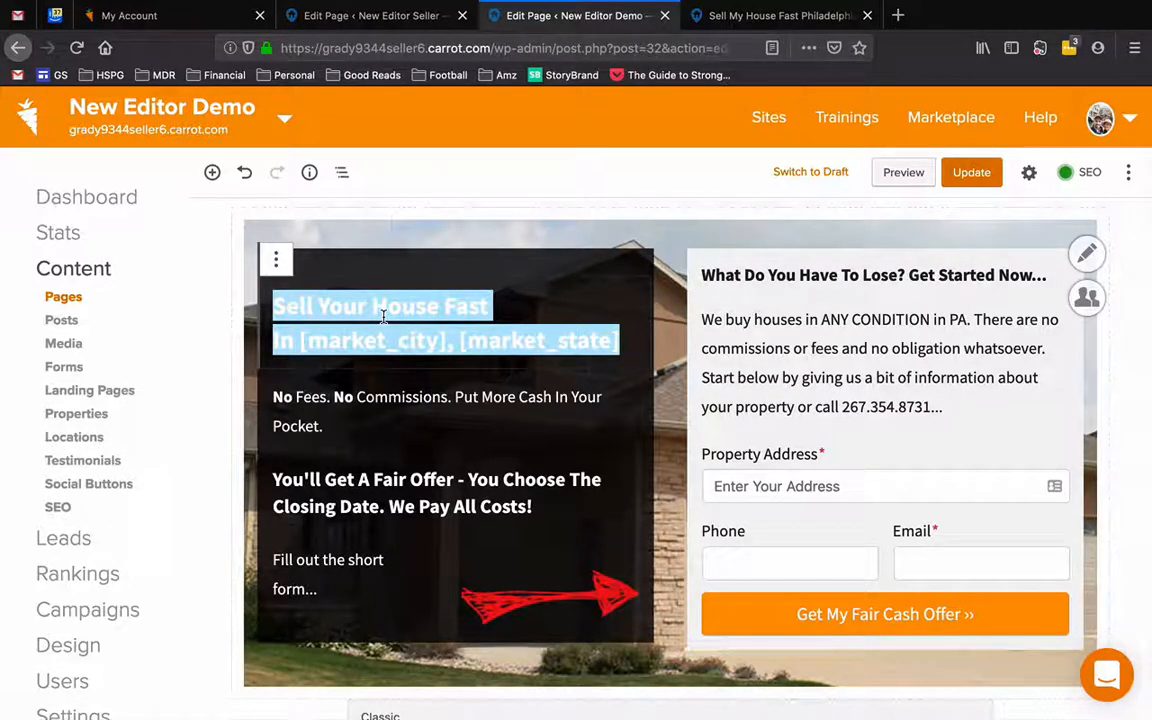
type("I")
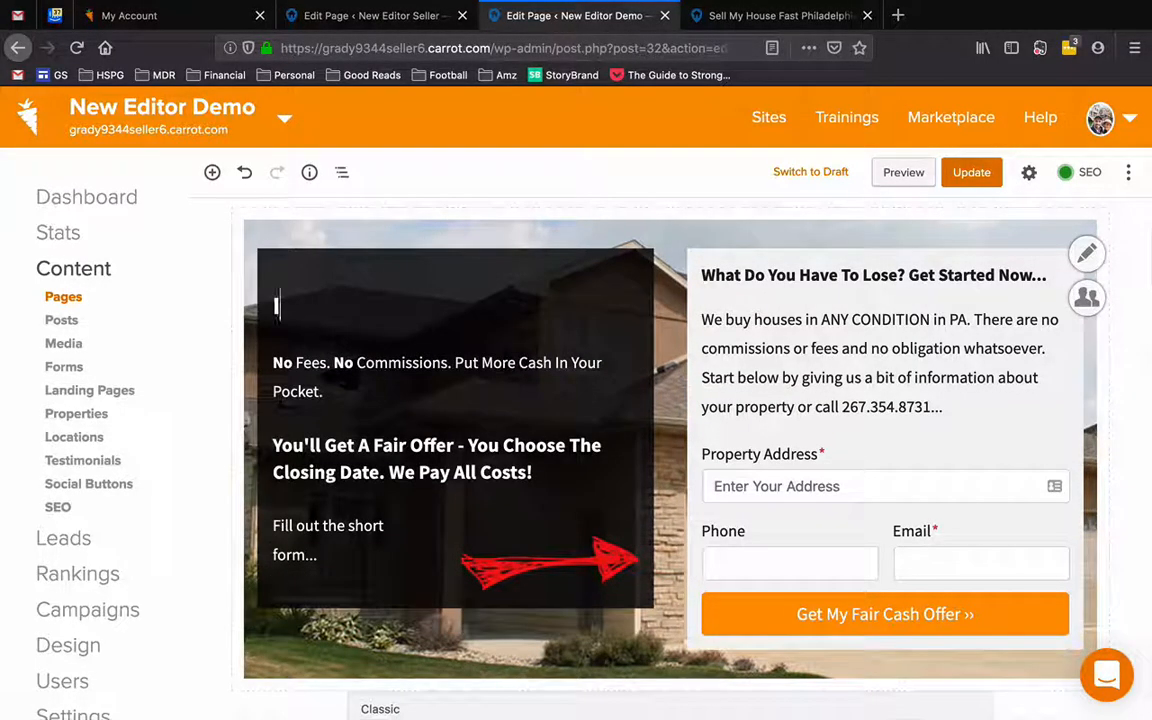
type(" writing a bett")
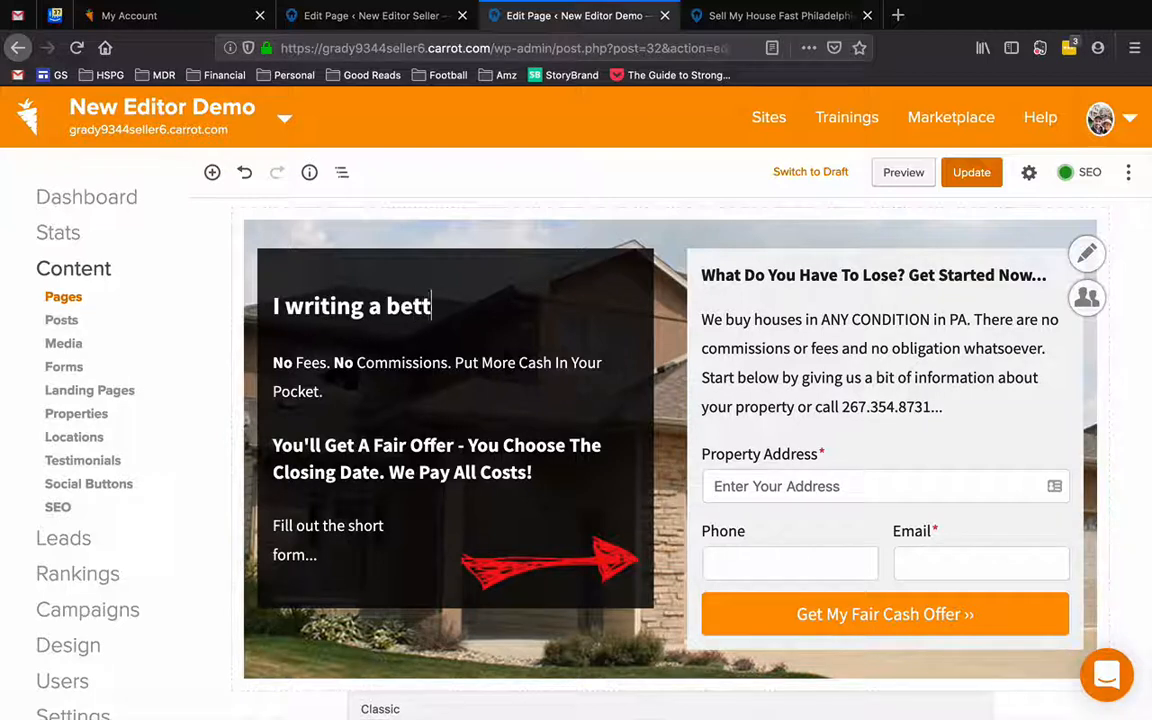
type("er heading!")
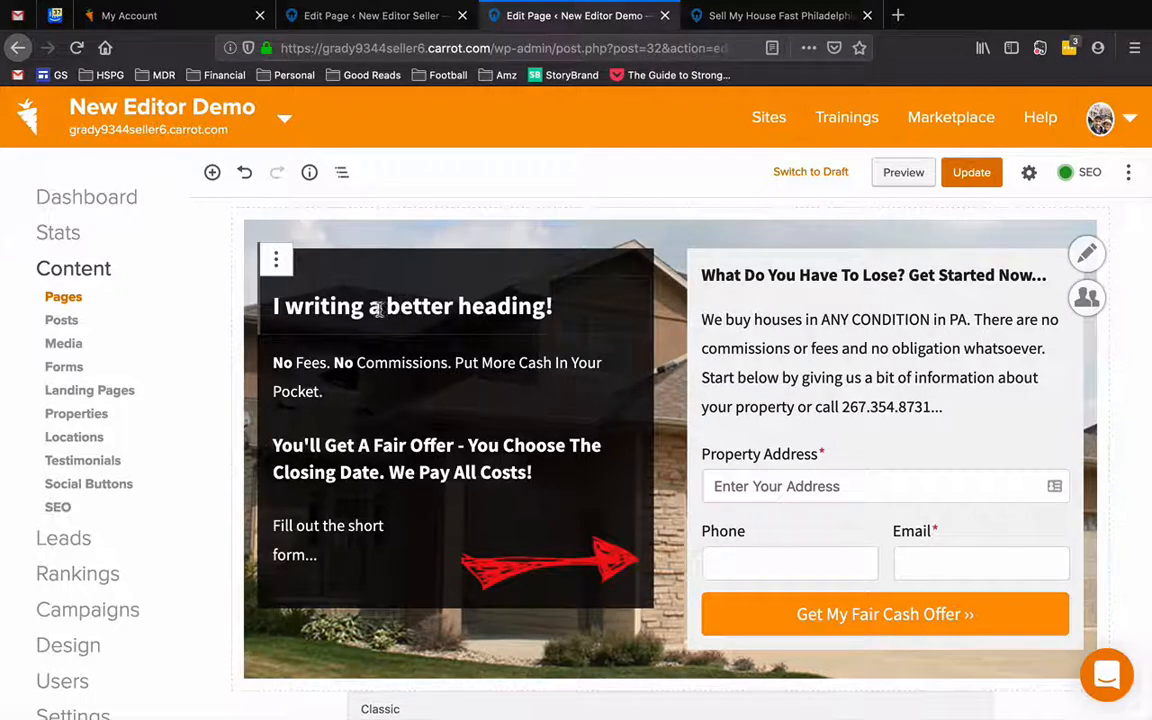
scroll(586, 500, "down", 4)
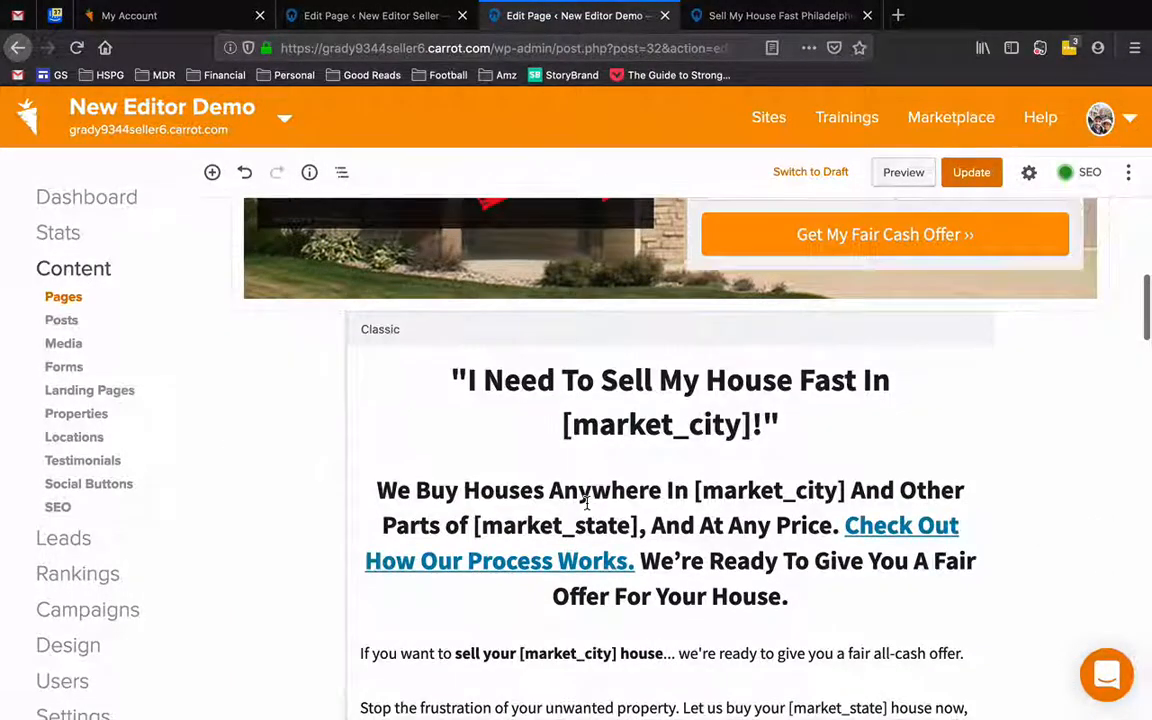
scroll(587, 500, "up", 2)
scroll(586, 500, "up", 3)
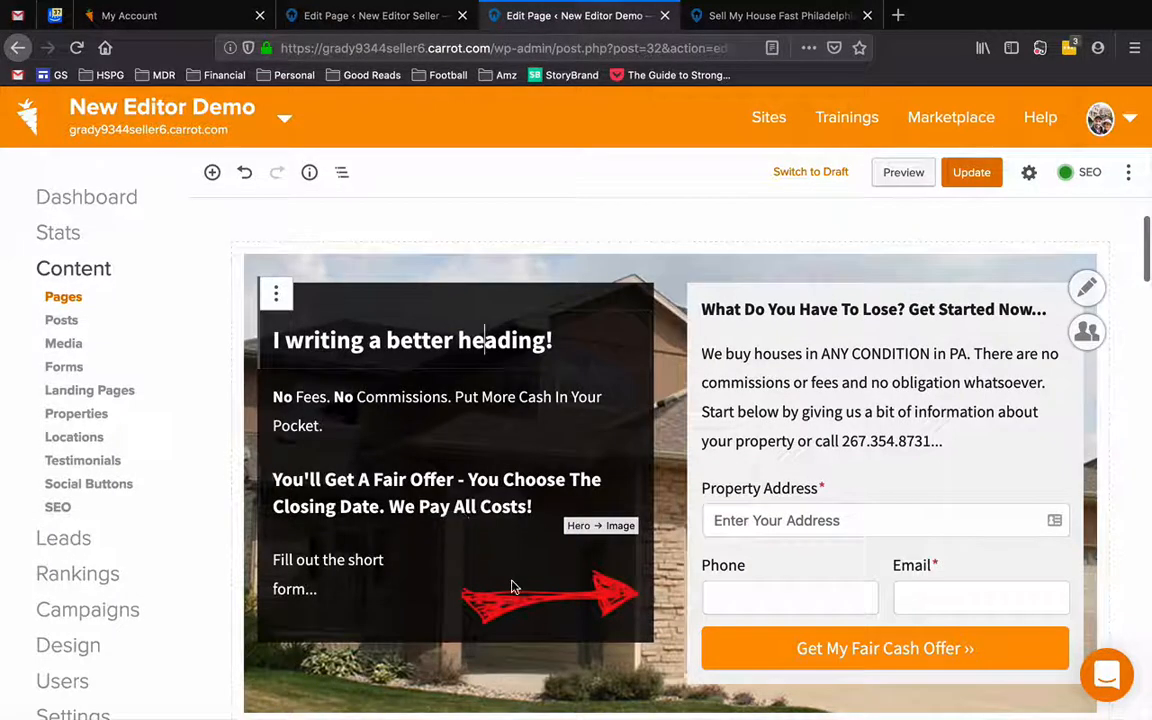
Remove the red arrow image block from the Home page's hero section
left_click(510, 593)
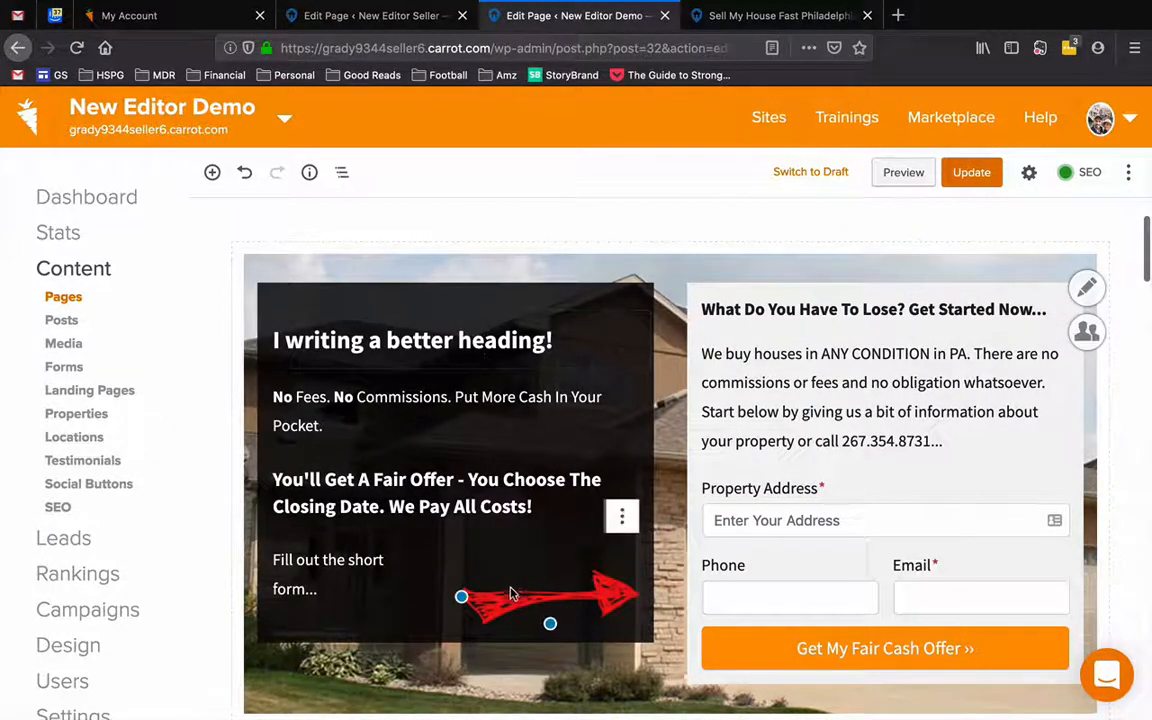
left_click(622, 516)
left_click(660, 473)
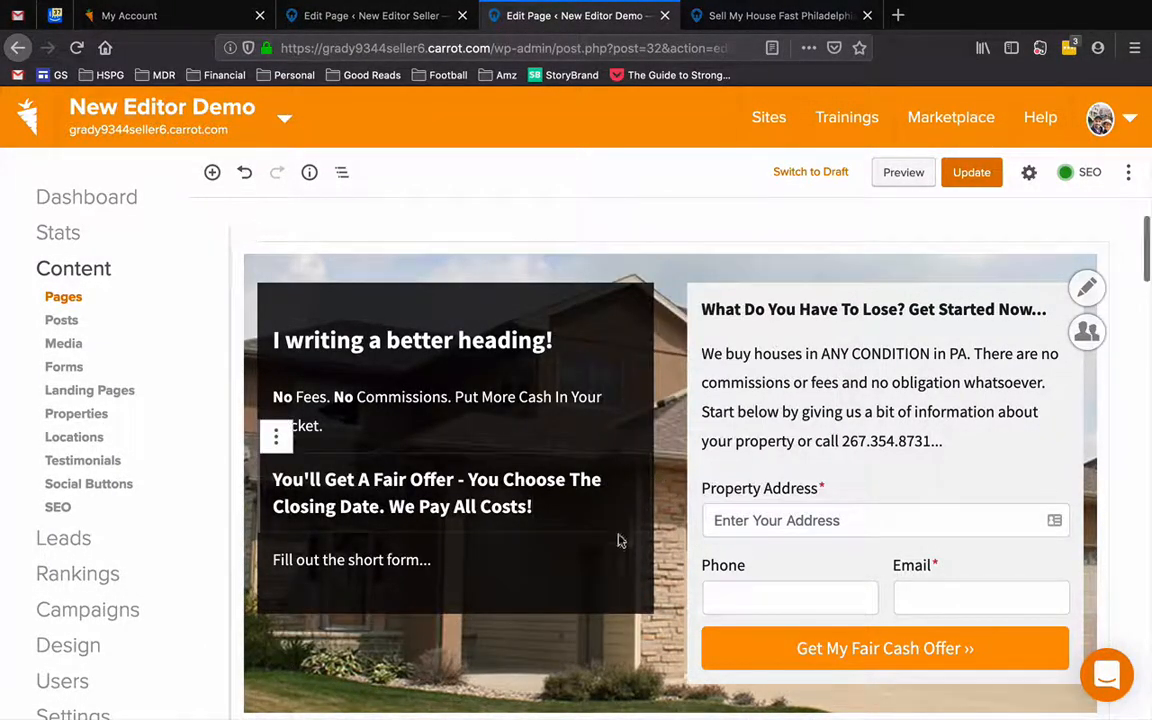
scroll(605, 552, "down", 1)
left_click(549, 541)
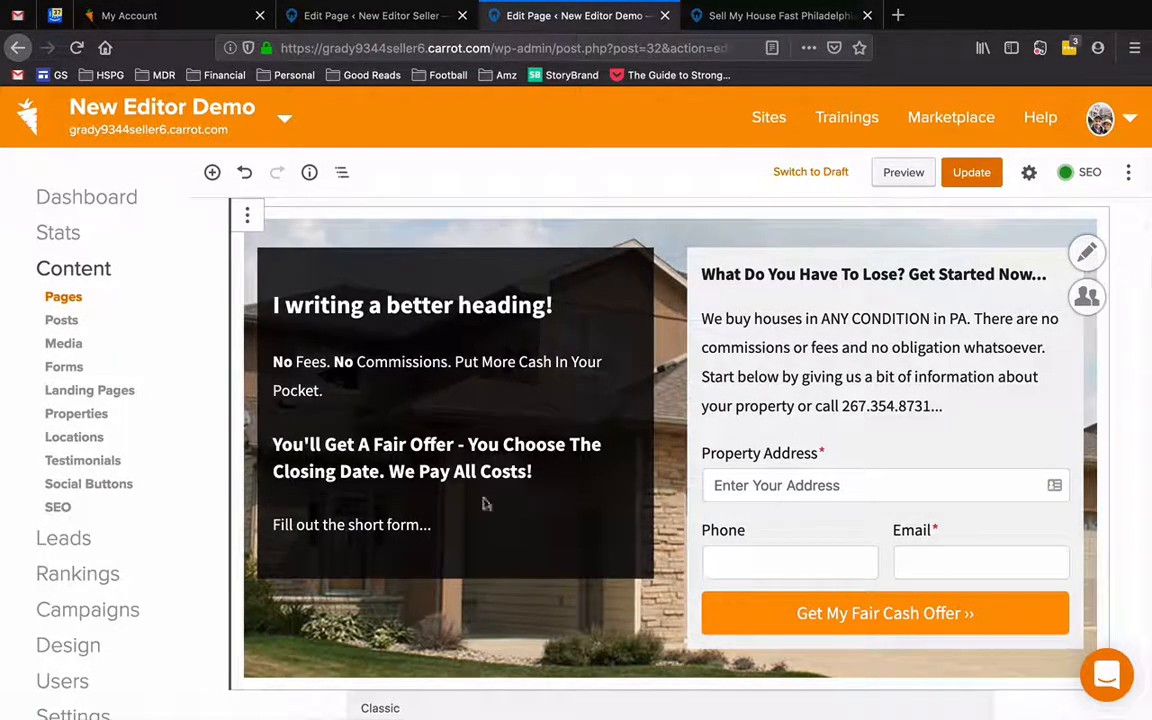
scroll(591, 591, "down", 4)
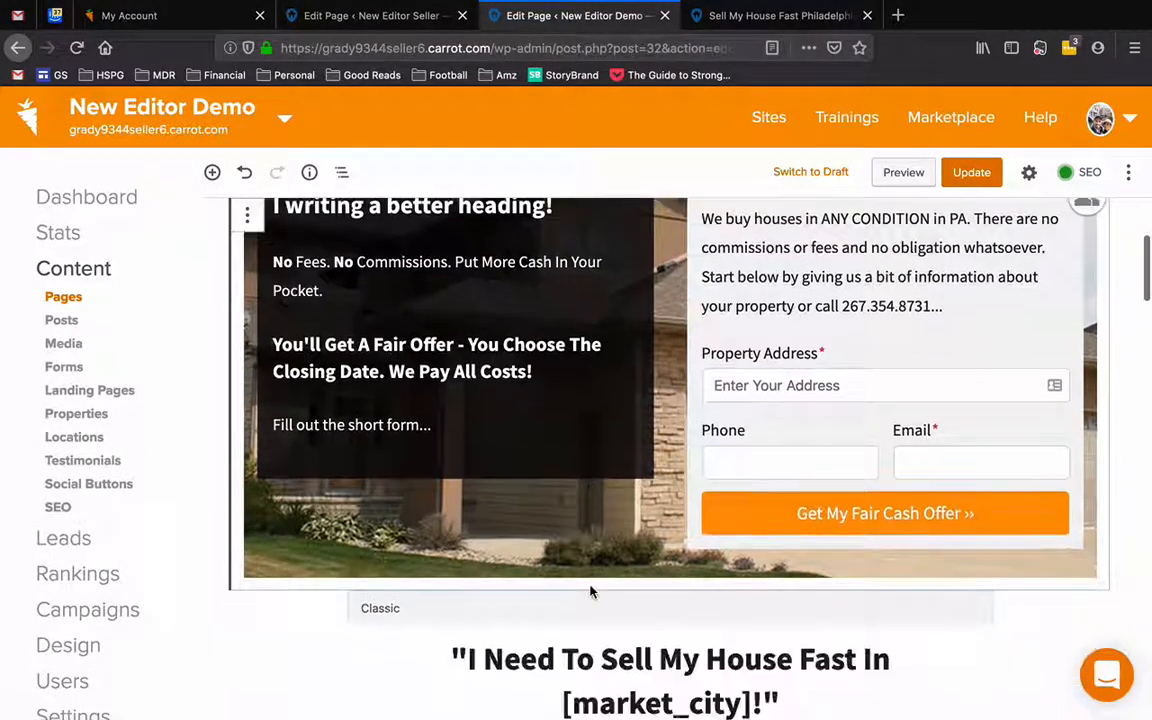
scroll(590, 588, "up", 4)
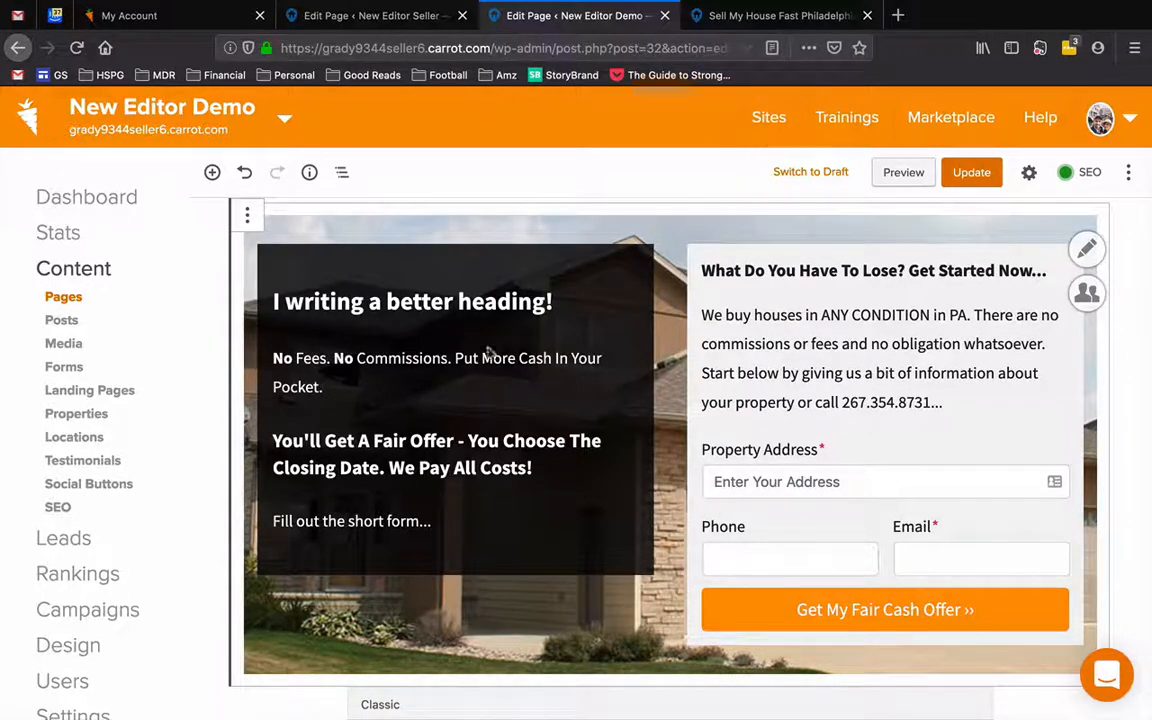
Check the earlier preview of the Home page, generate a fresh one to review the hero changes, and return to the editor
triple_click(330, 441)
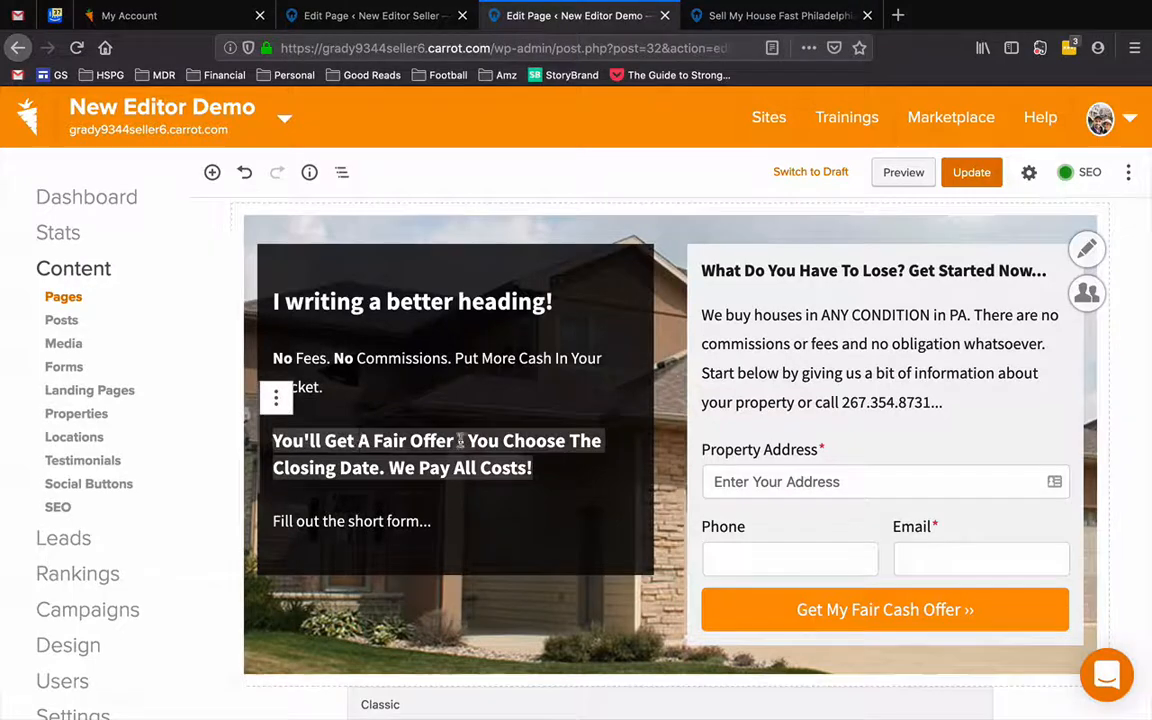
left_click(750, 16)
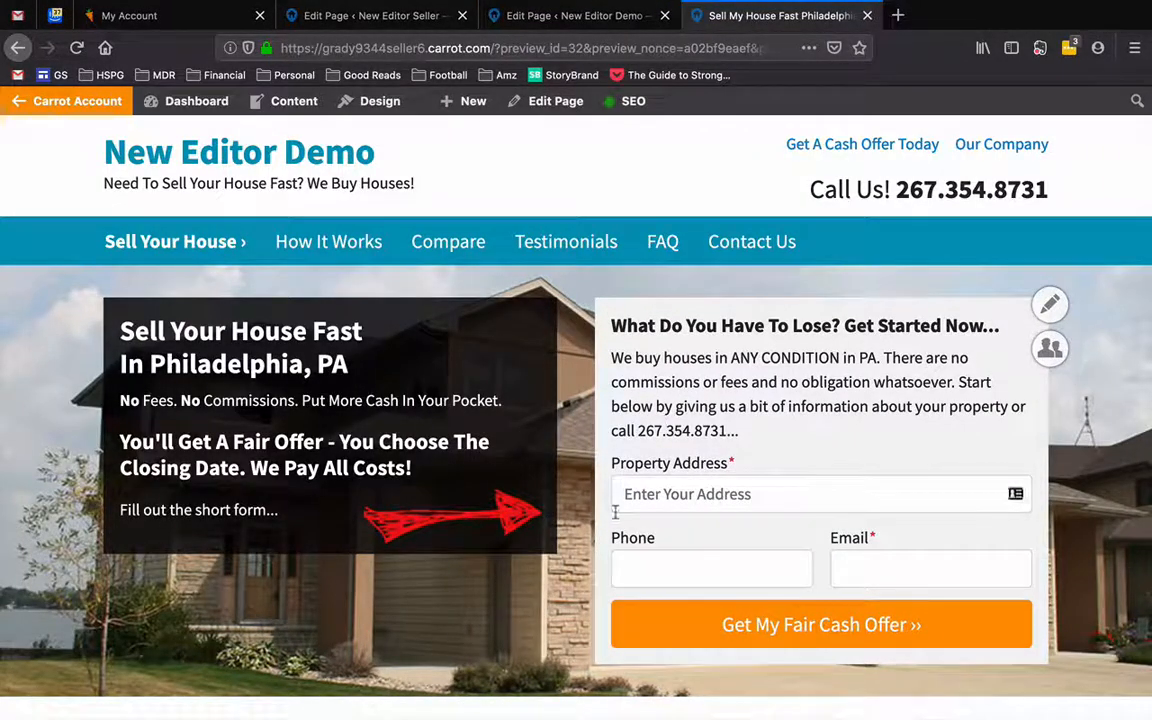
scroll(612, 510, "down", 1)
scroll(612, 516, "up", 1)
left_click(581, 15)
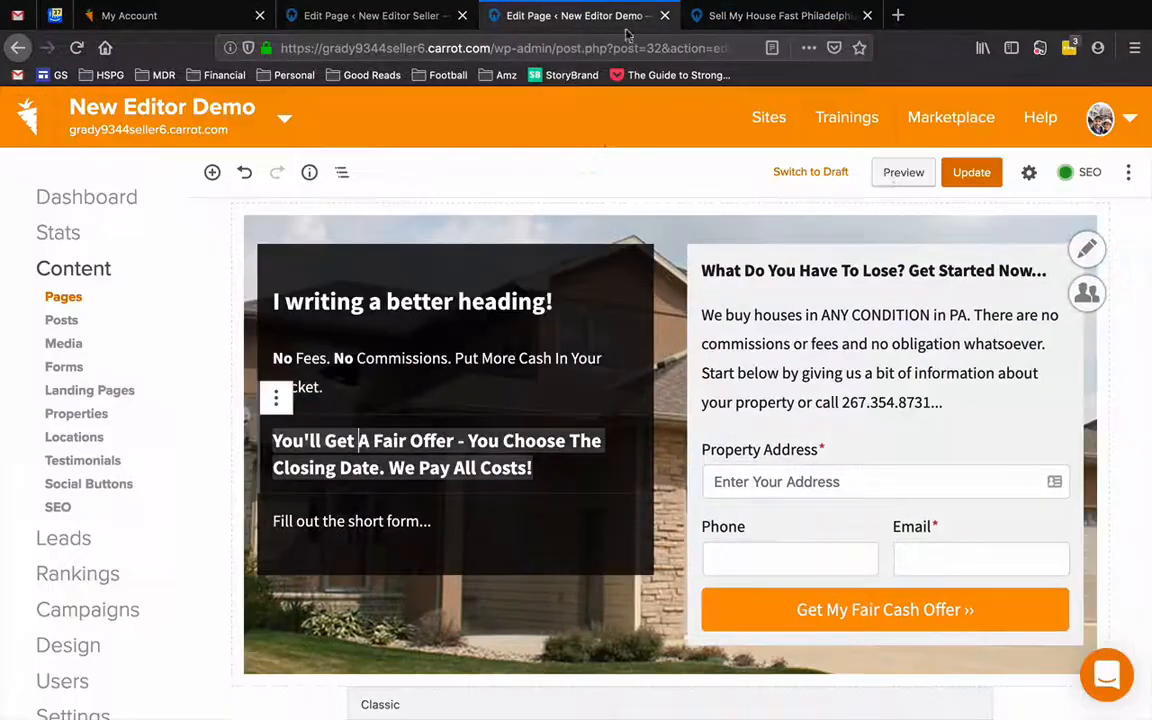
left_click(903, 174)
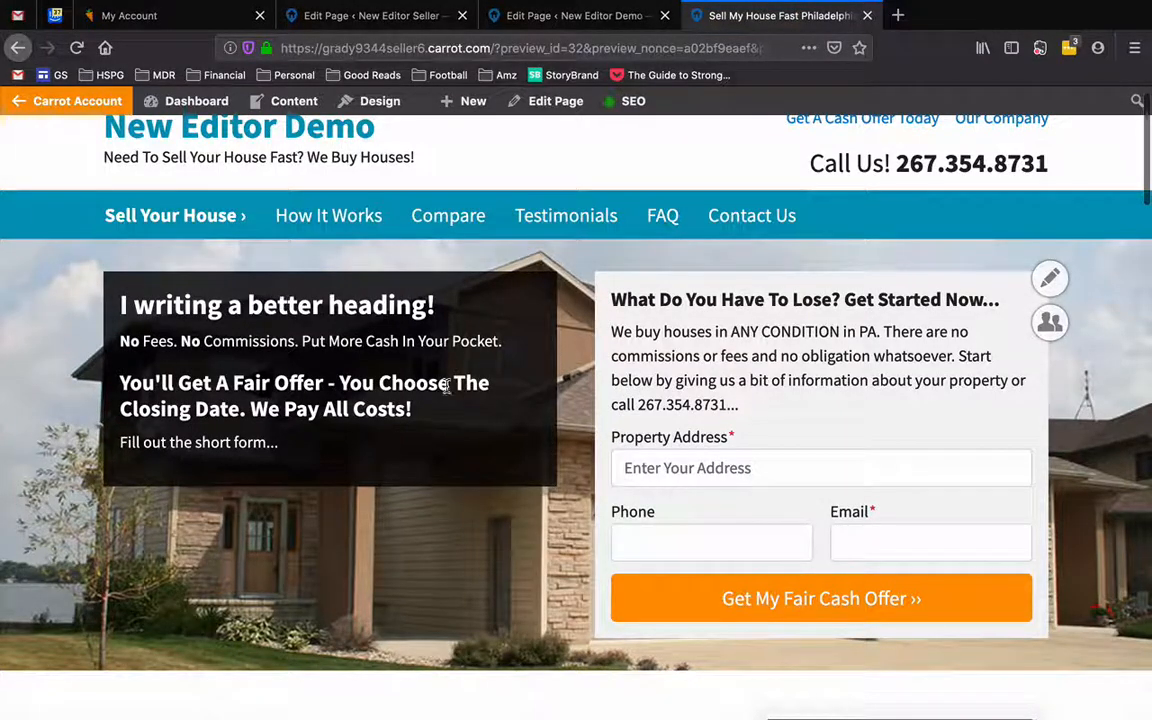
left_click(565, 16)
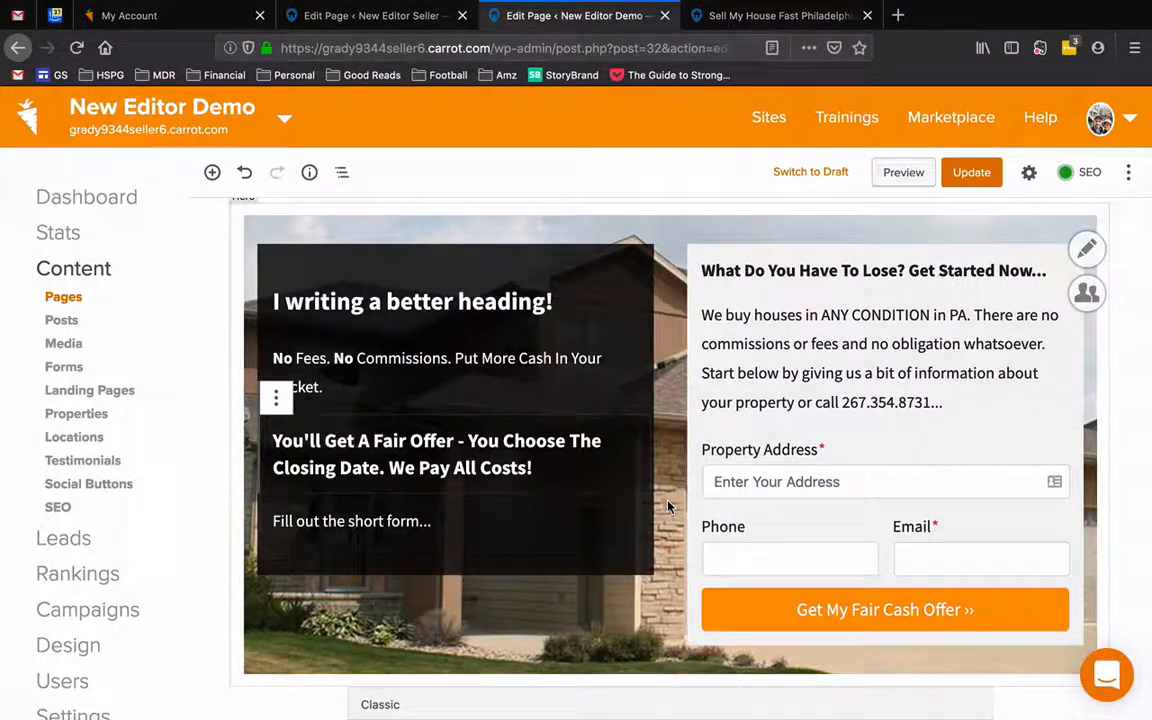
Convert the Classic block below the hero section, starting with "I Need To Sell My House Fast", into separate blocks
scroll(668, 507, "down", 5)
scroll(668, 507, "up", 4)
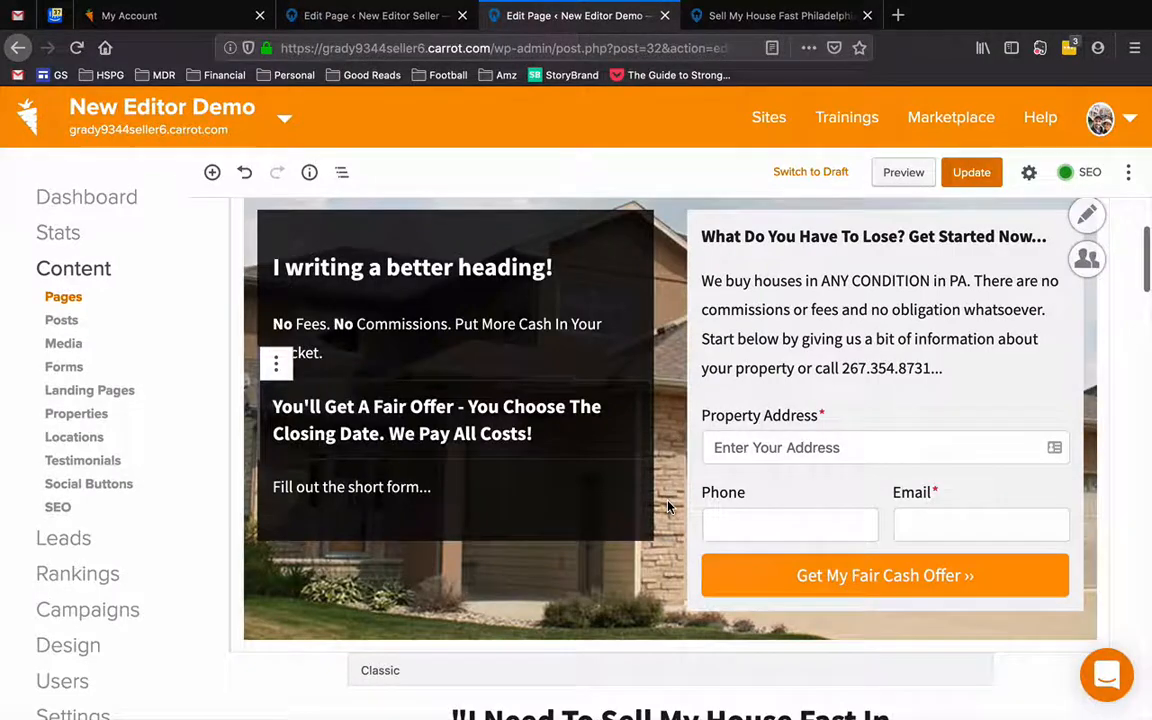
scroll(668, 507, "down", 8)
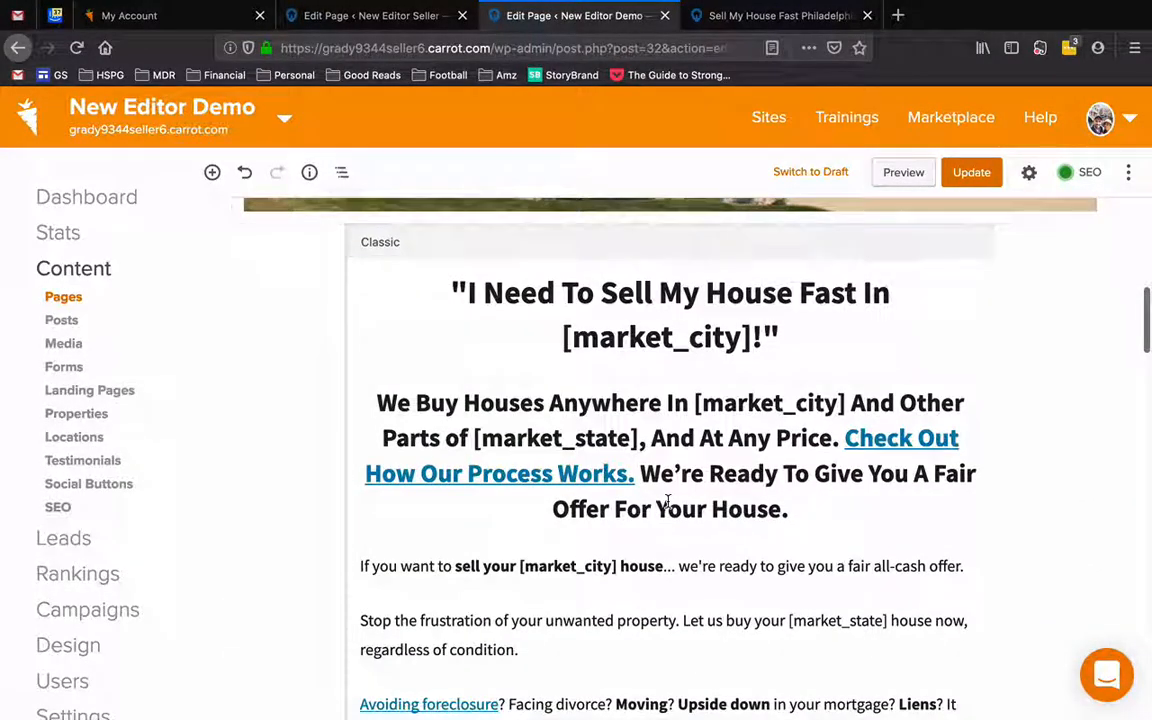
scroll(668, 503, "down", 1)
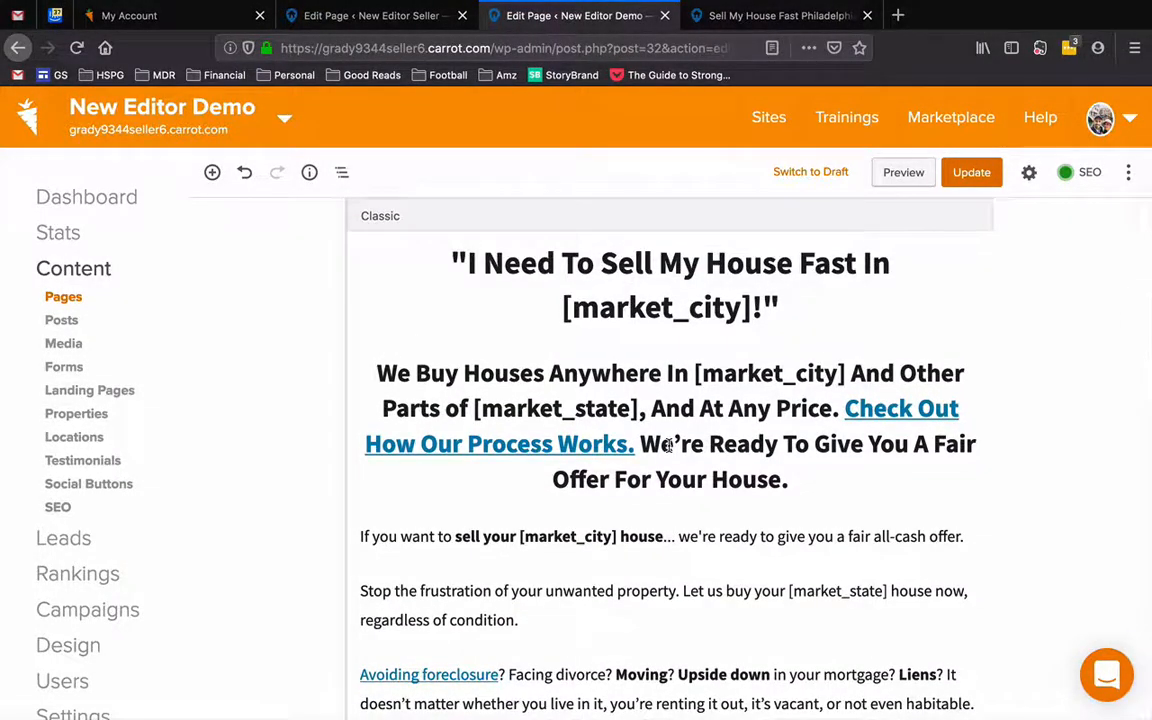
scroll(668, 446, "up", 1)
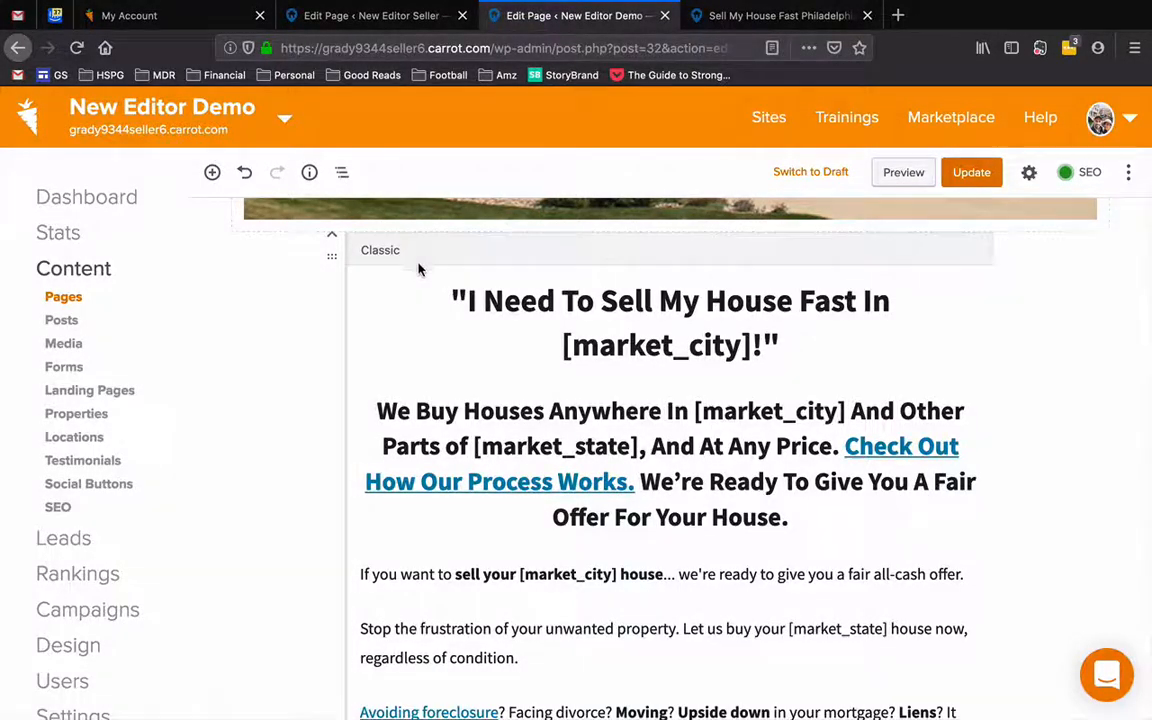
left_click(458, 263)
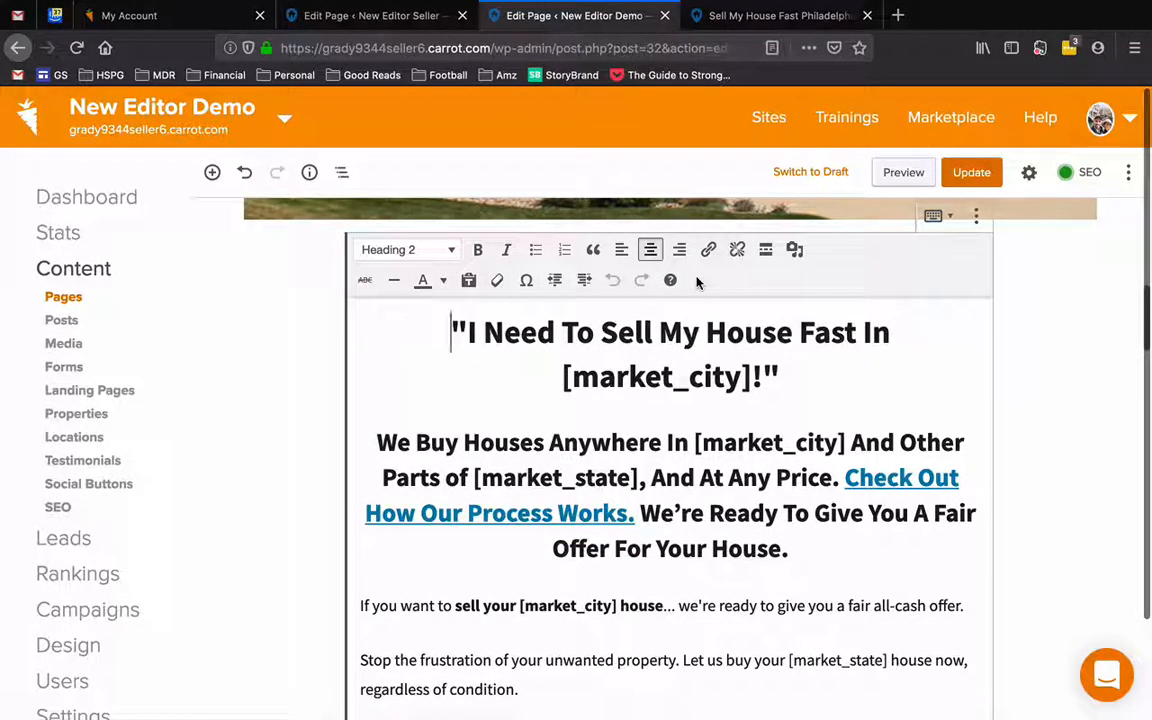
left_click(977, 217)
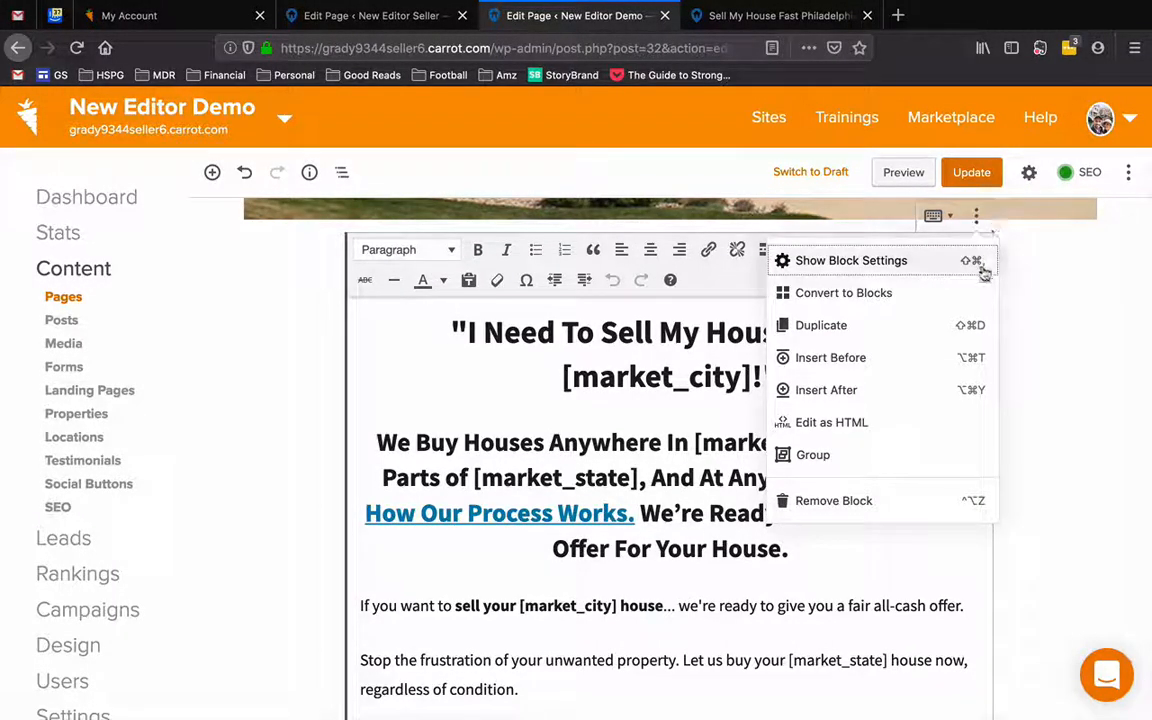
left_click(858, 292)
Select the "If you want to sell your [market_city] house" paragraph and the "We Buy Houses Anywhere" heading to examine their block controls
scroll(760, 368, "up", 15)
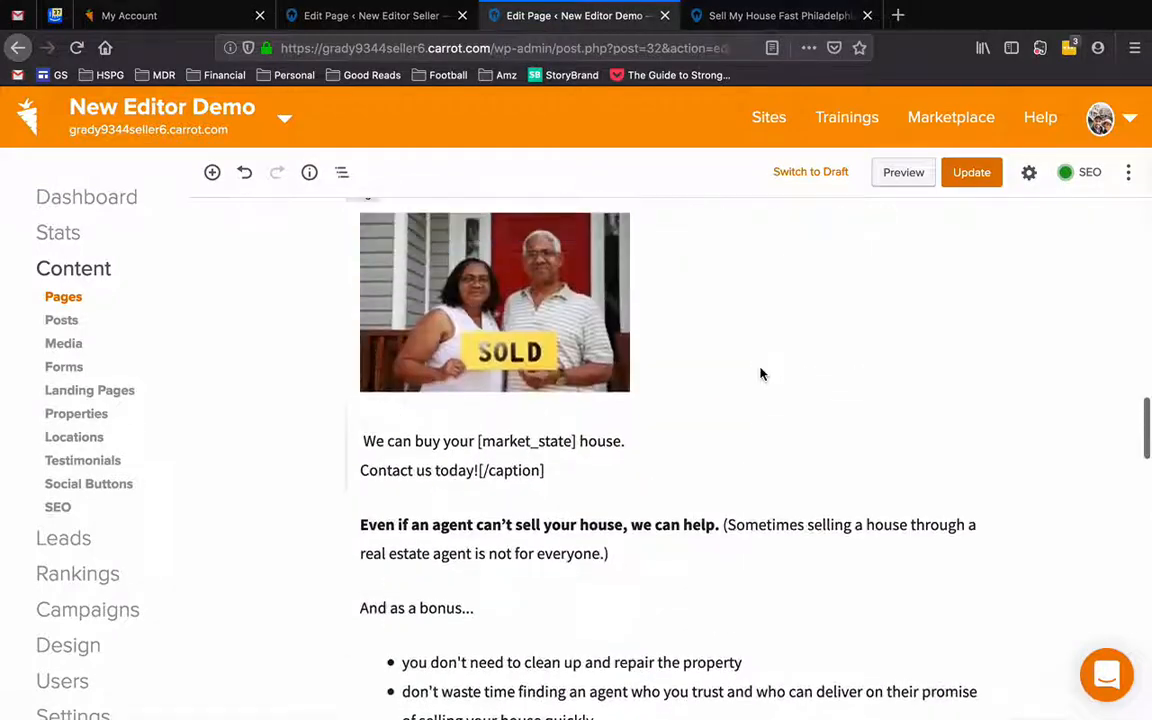
scroll(760, 368, "up", 5)
scroll(760, 368, "down", 3)
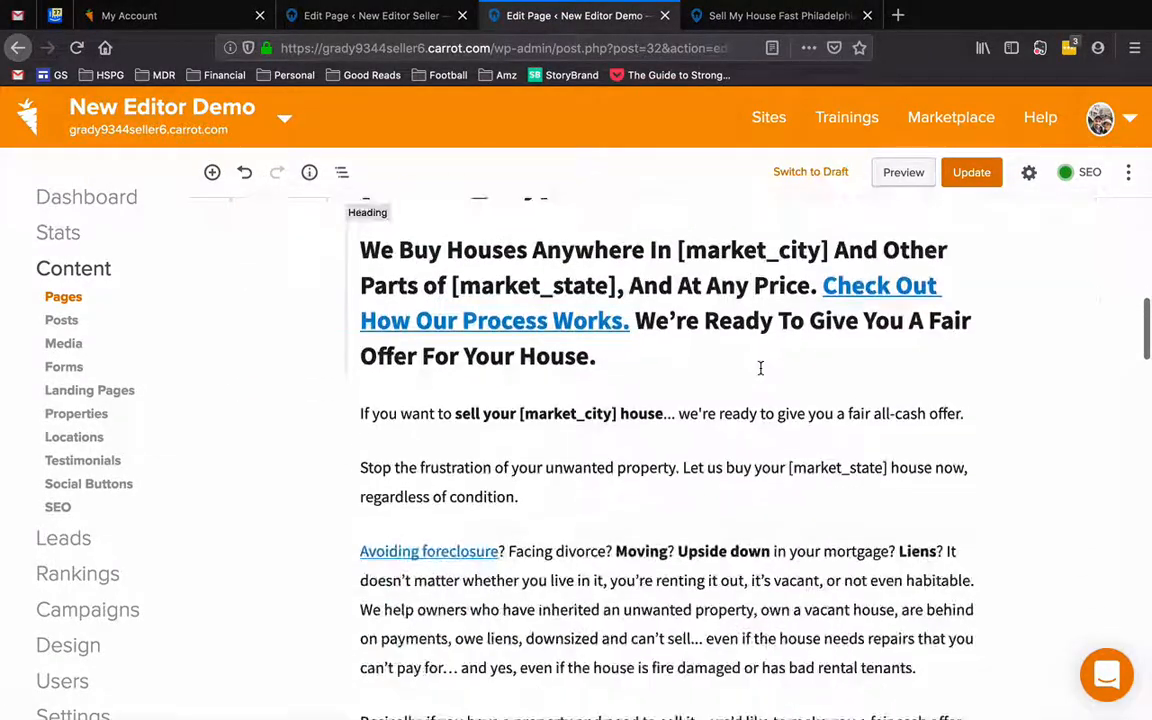
left_click(678, 413)
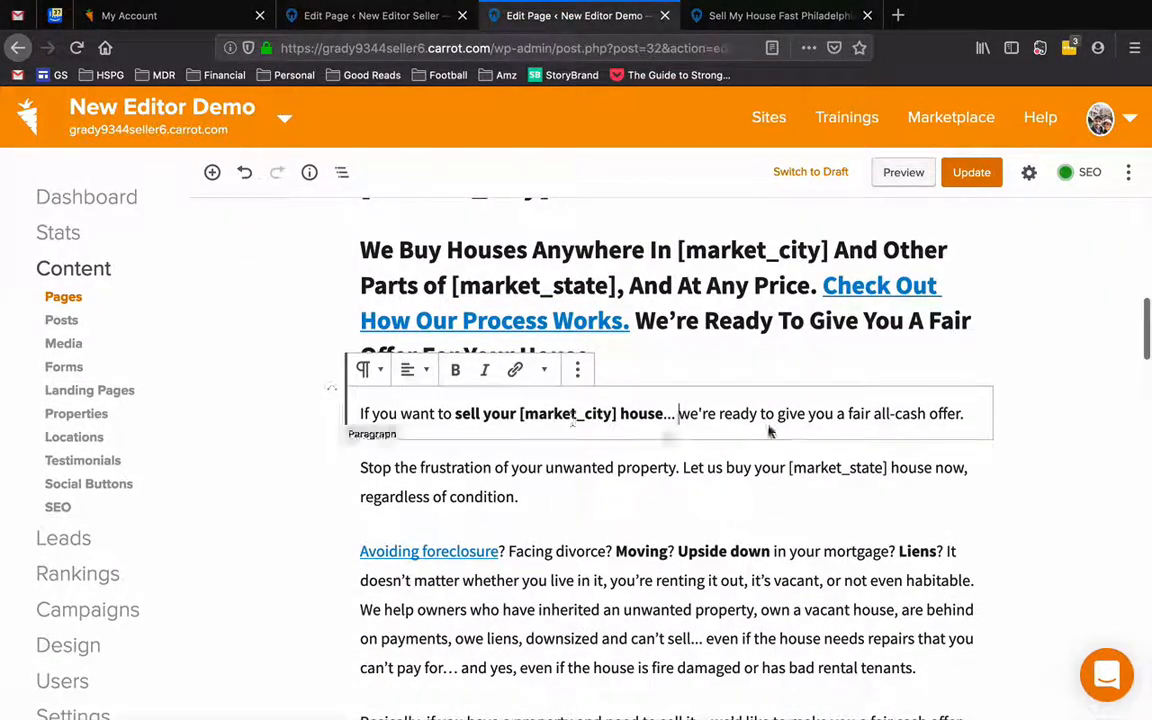
left_click(672, 322)
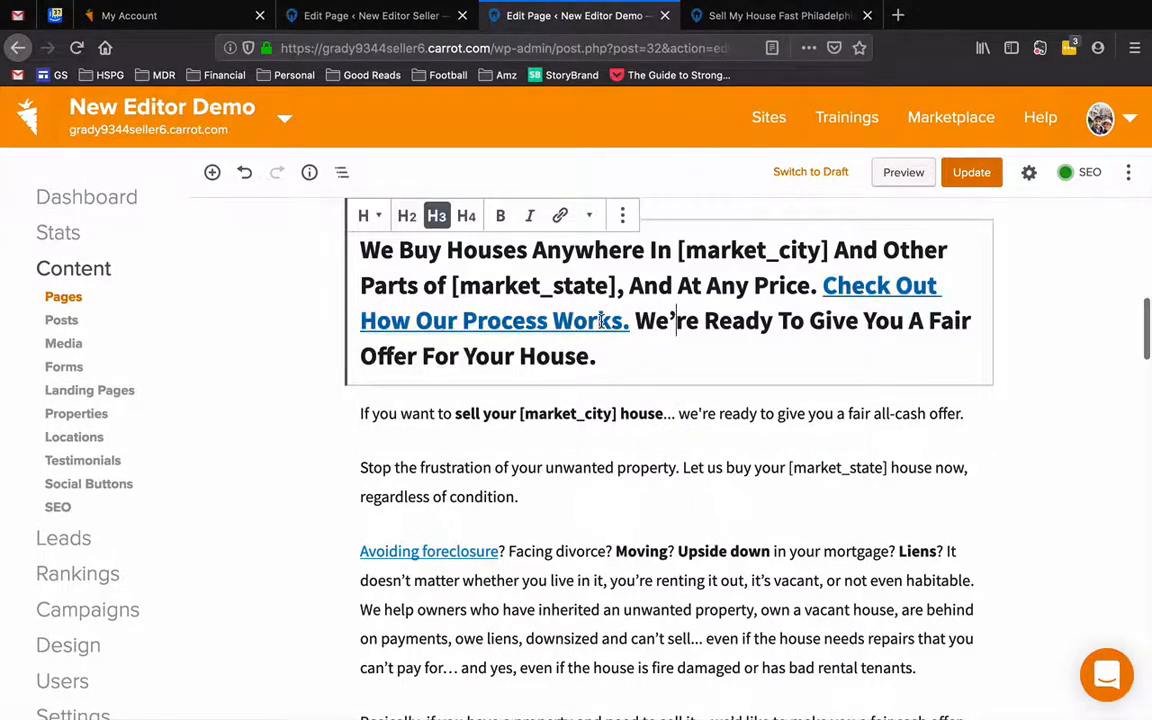
scroll(580, 300, "up", 3)
scroll(600, 400, "down", 15)
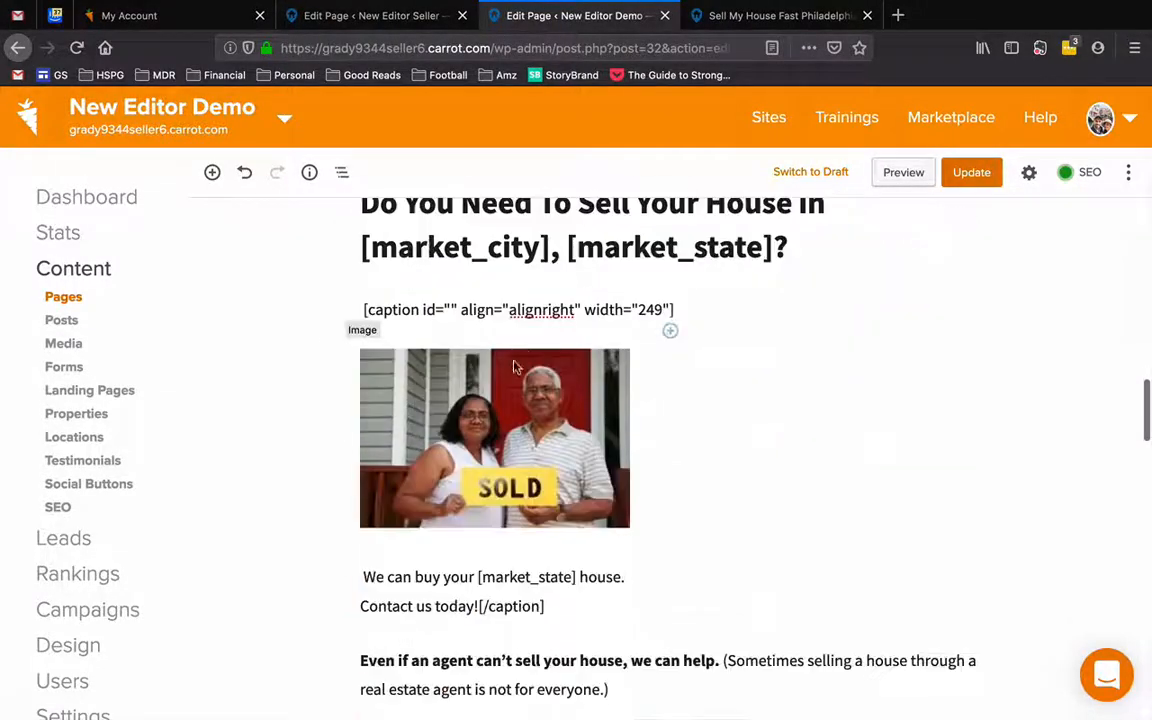
Select the SOLD photo and the bulleted list under "And as a bonus..." to examine their block controls
left_click(476, 392)
scroll(476, 392, "up", 1)
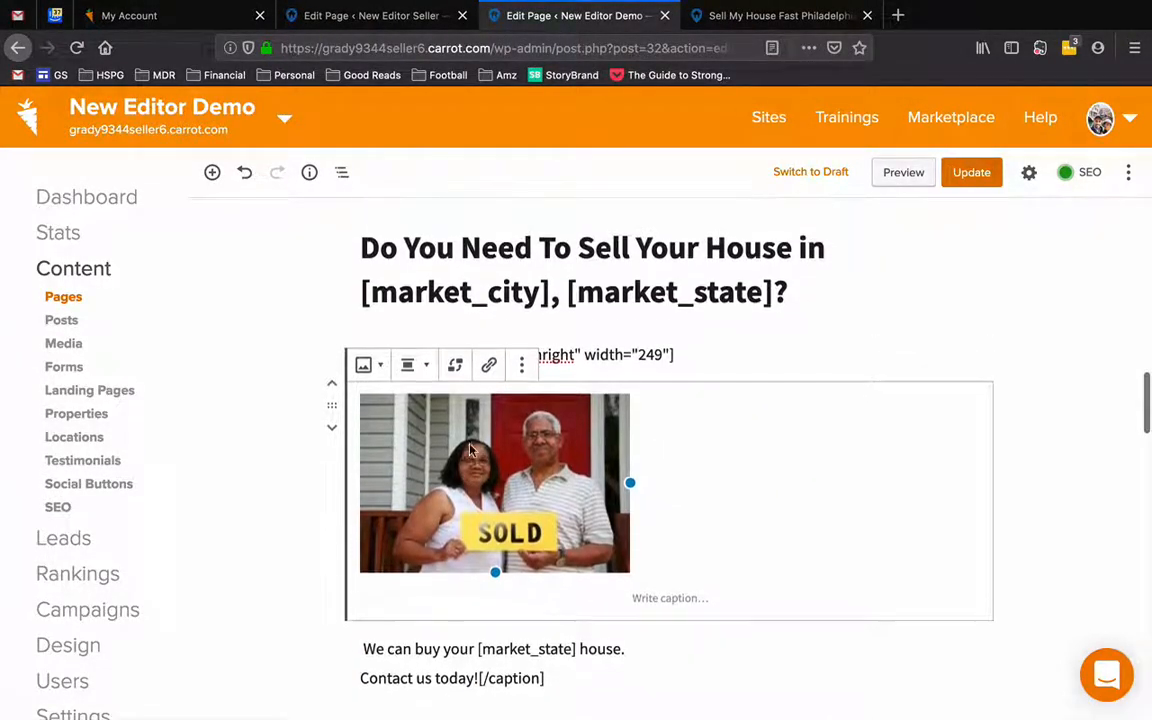
scroll(470, 450, "down", 6)
scroll(469, 444, "up", 3)
scroll(469, 444, "up", 3)
scroll(422, 399, "down", 4)
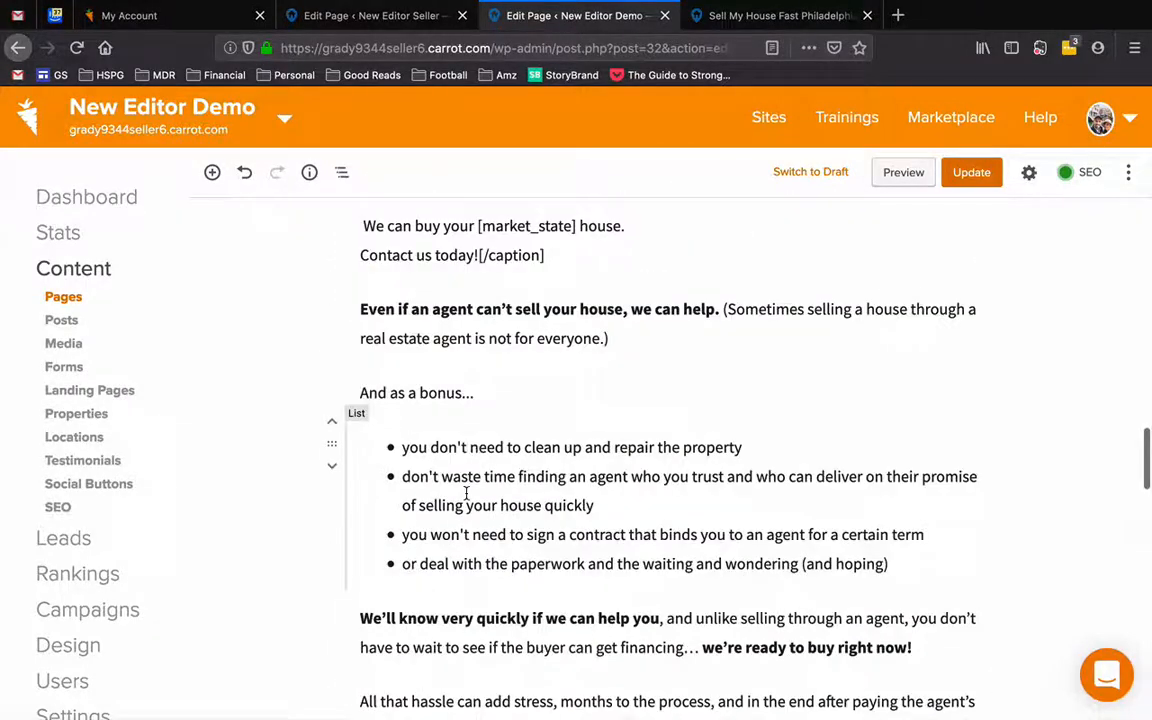
left_click(463, 500)
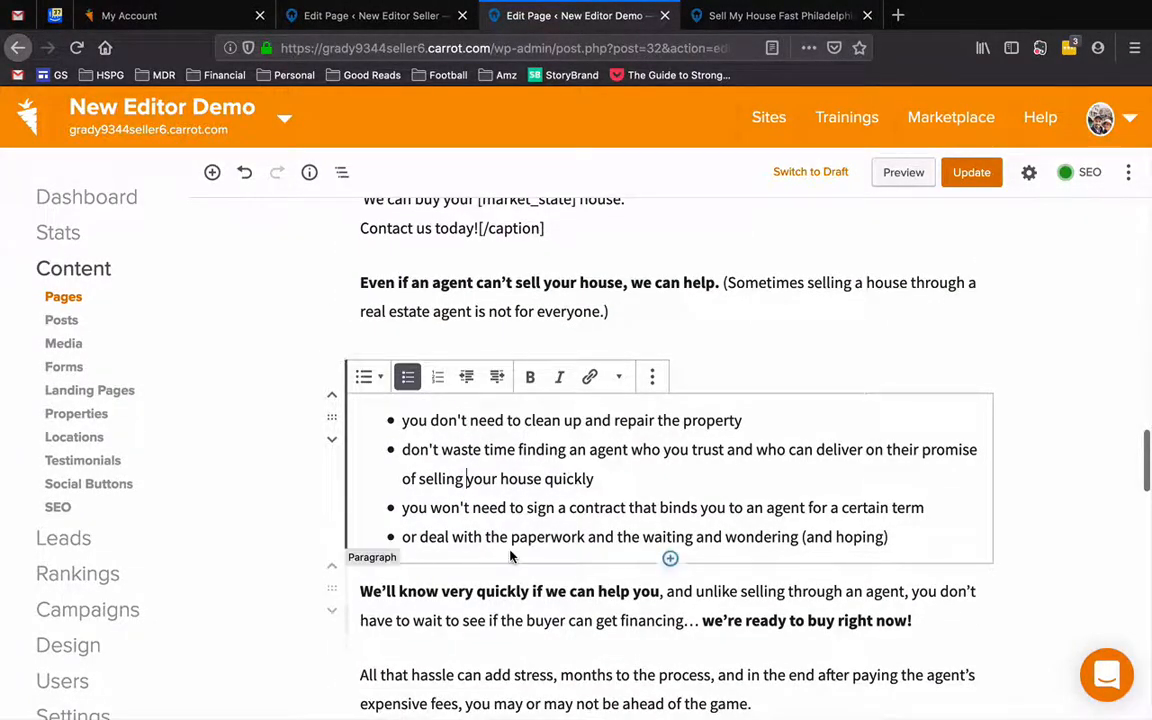
Show the block settings for the "Avoiding foreclosure?" paragraph and give it a dark blue background
scroll(509, 553, "up", 10)
scroll(509, 553, "down", 4)
scroll(511, 551, "down", 1)
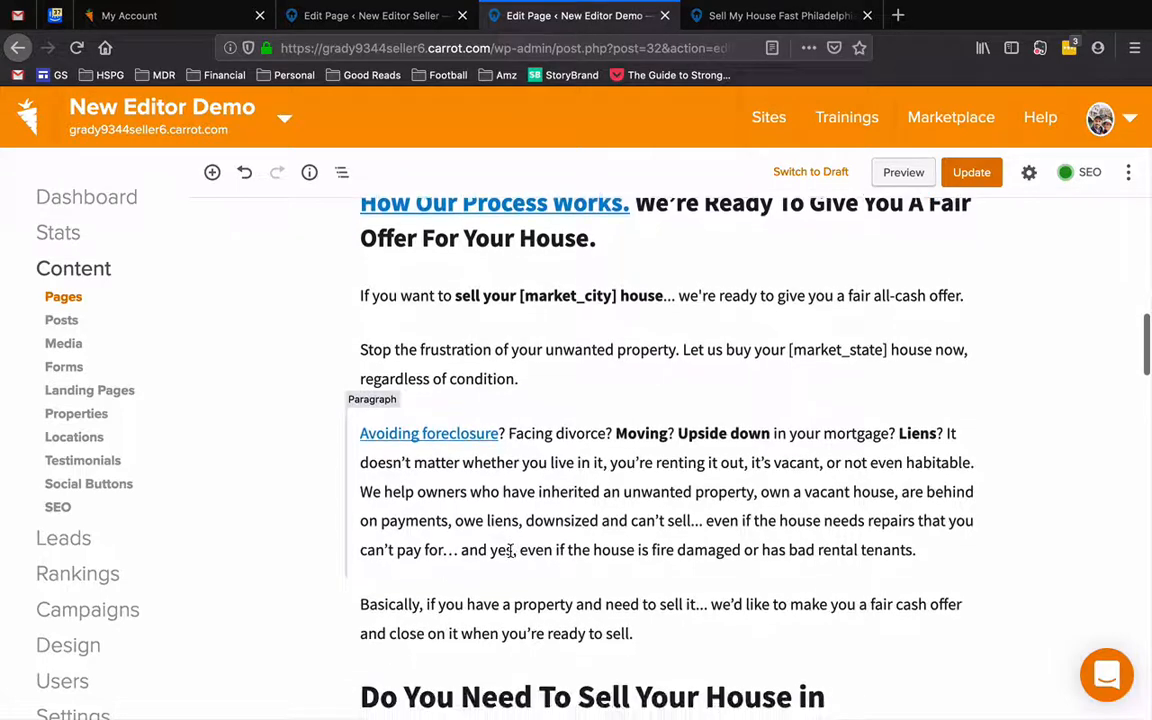
left_click(627, 505)
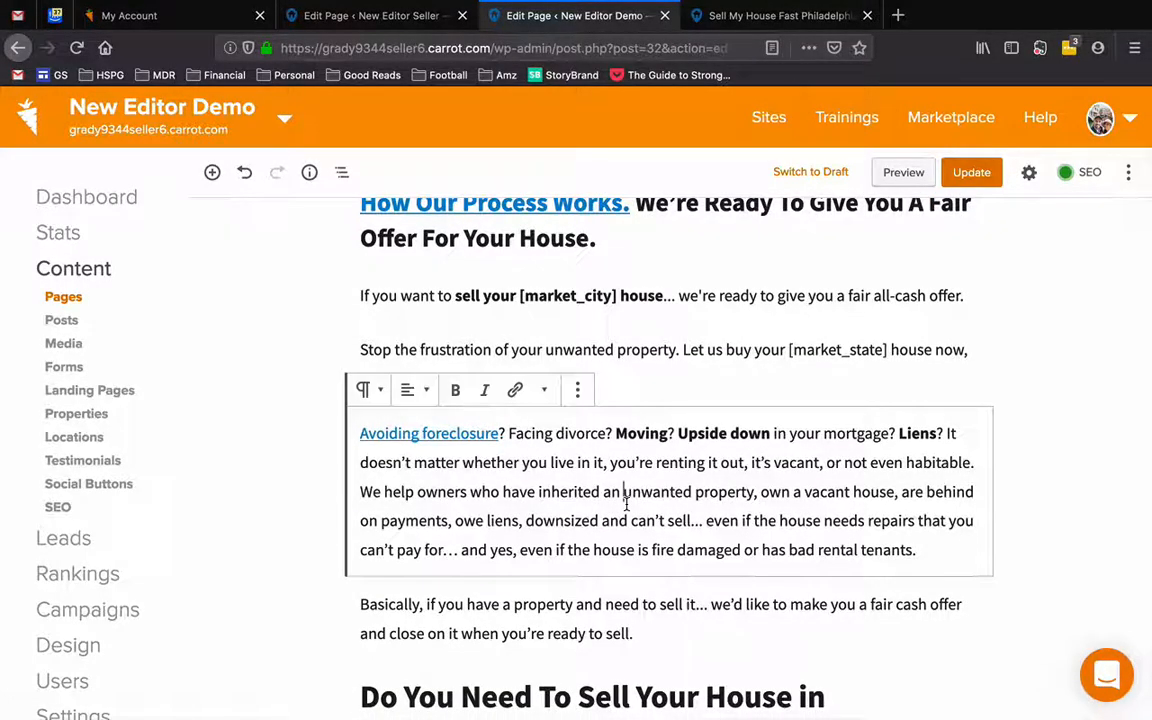
left_click(1027, 173)
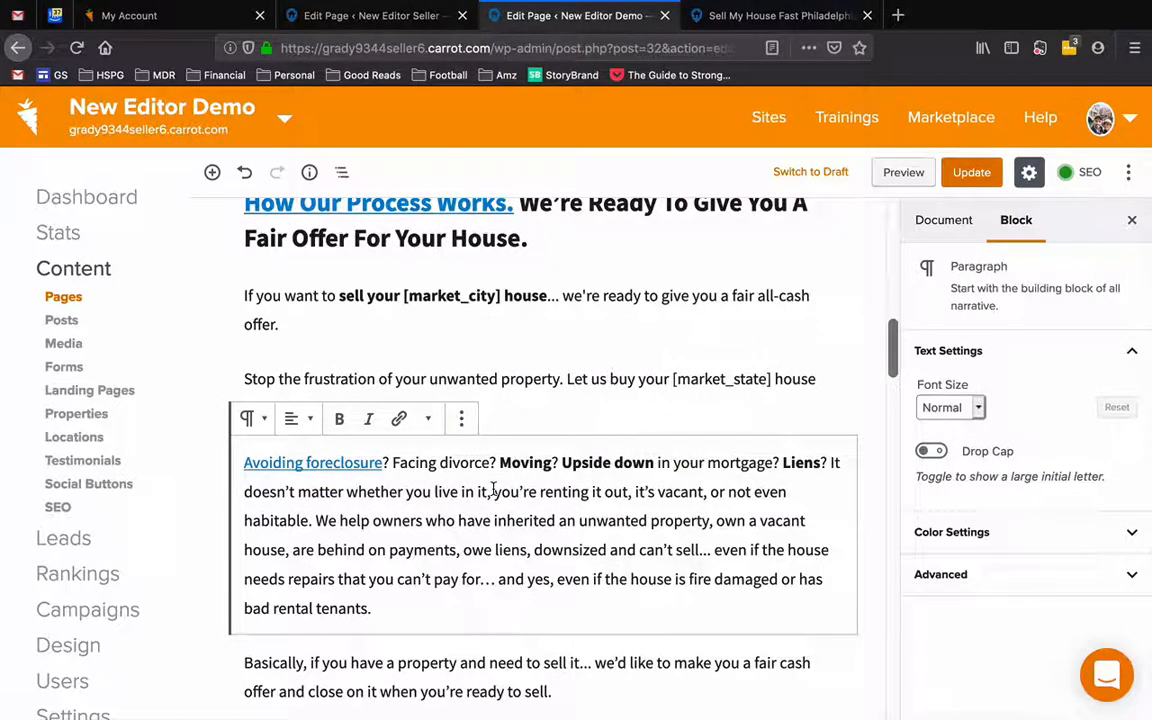
left_click(986, 536)
scroll(981, 491, "down", 3)
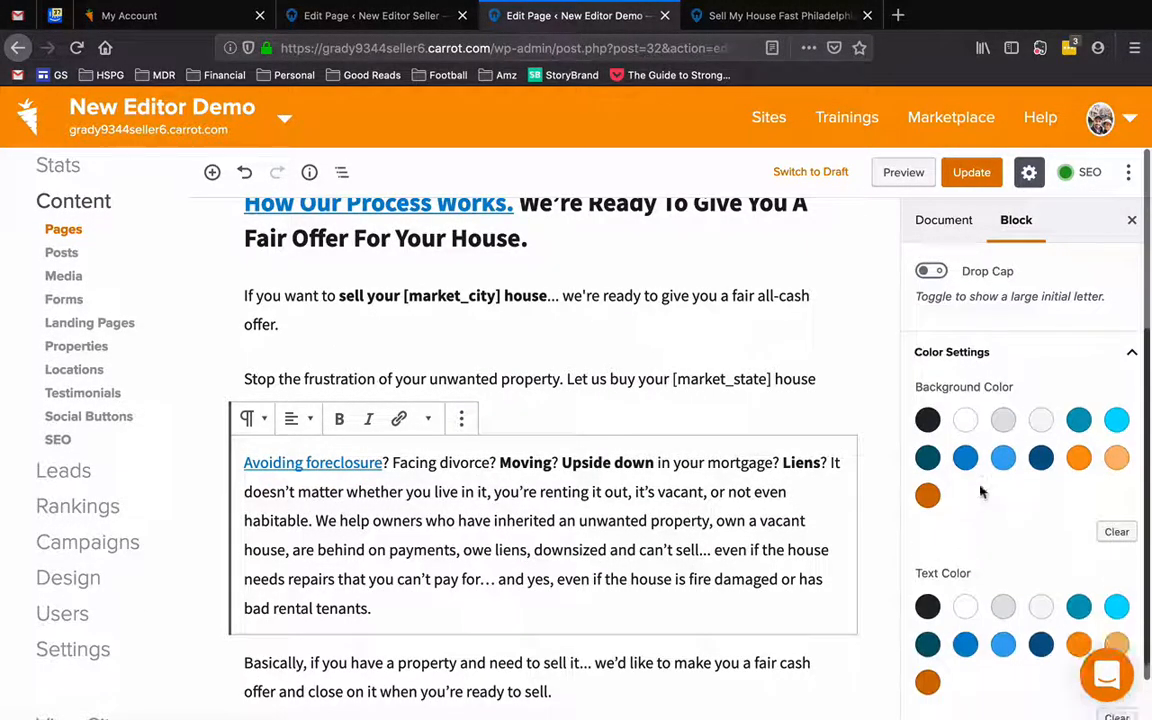
left_click(1041, 457)
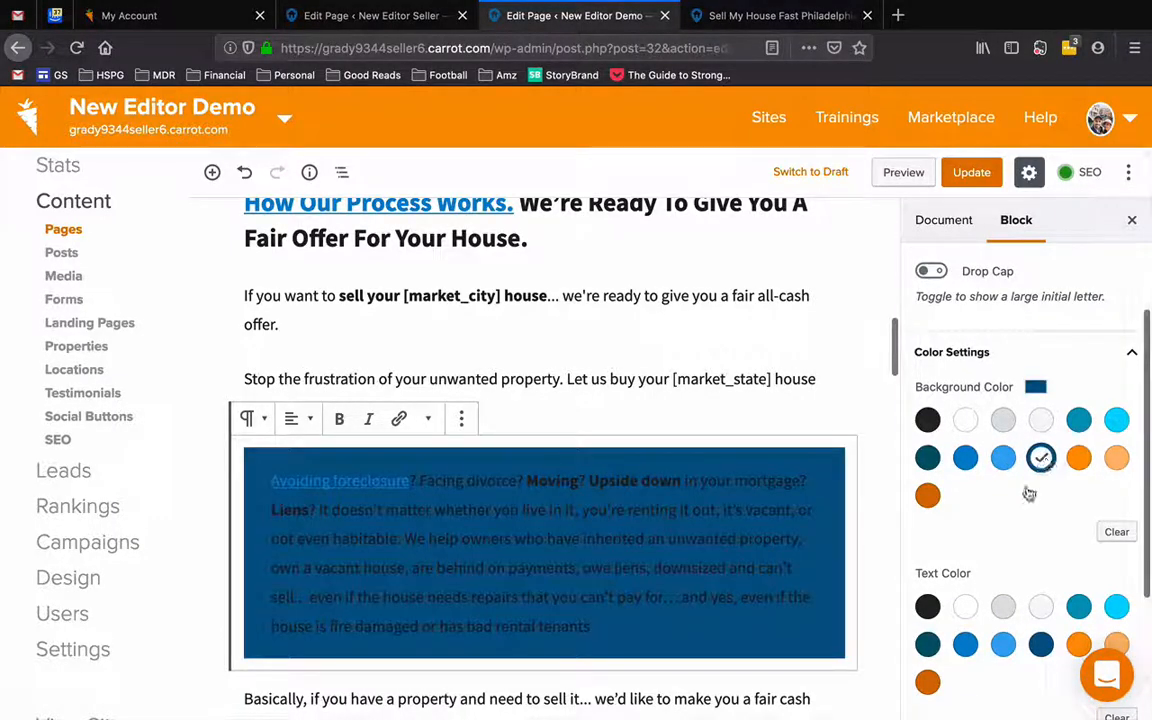
Set the text color of the "Avoiding foreclosure?" paragraph to very light gray
scroll(1041, 457, "down", 3)
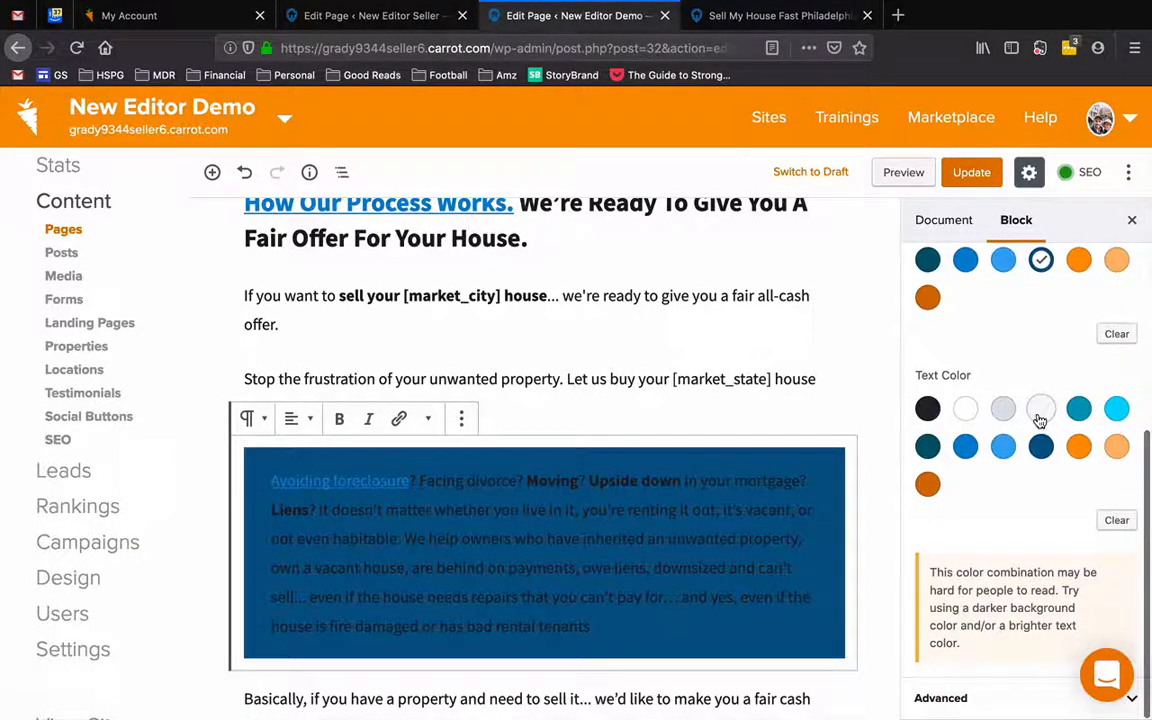
left_click(1040, 412)
scroll(1036, 417, "up", 2)
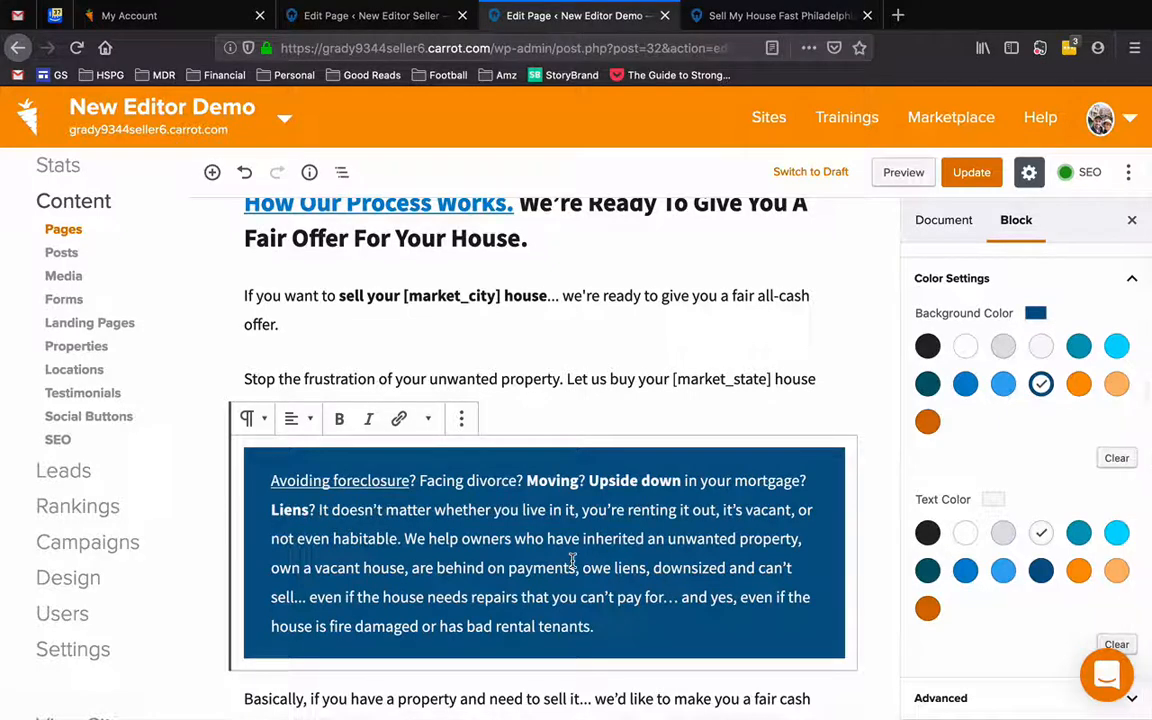
scroll(573, 560, "down", 2)
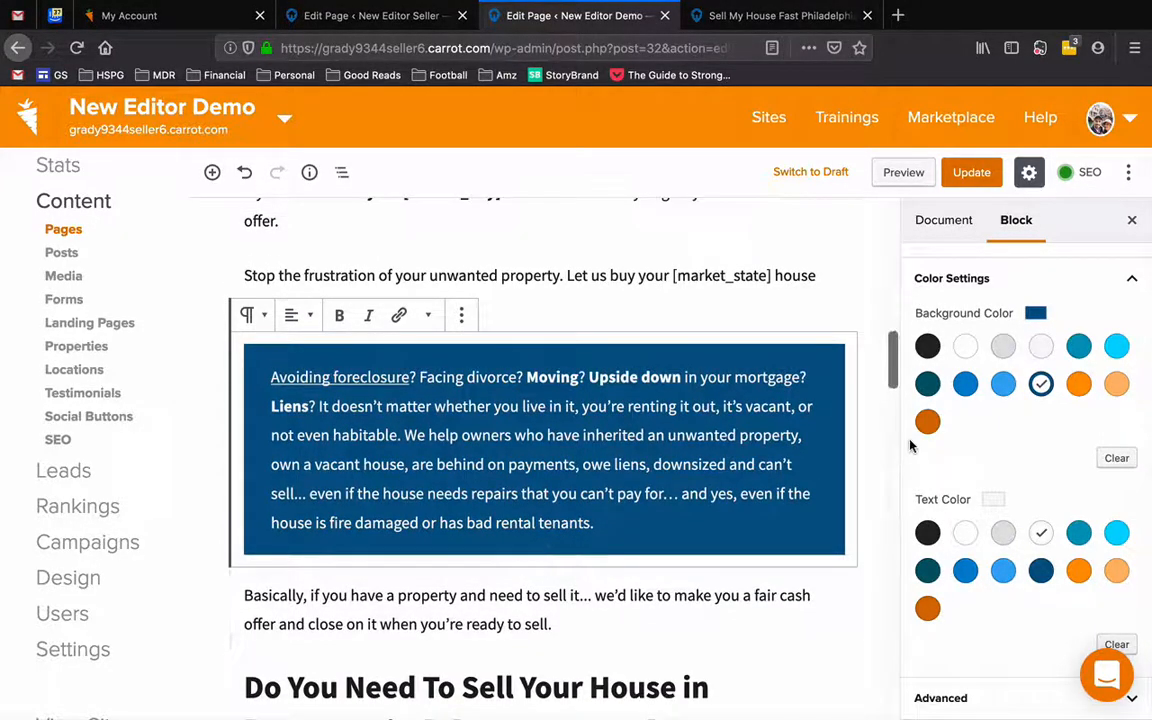
Try the Larger font size on the "Avoiding foreclosure?" paragraph, and settle on Large
scroll(967, 362, "up", 3)
left_click(975, 388)
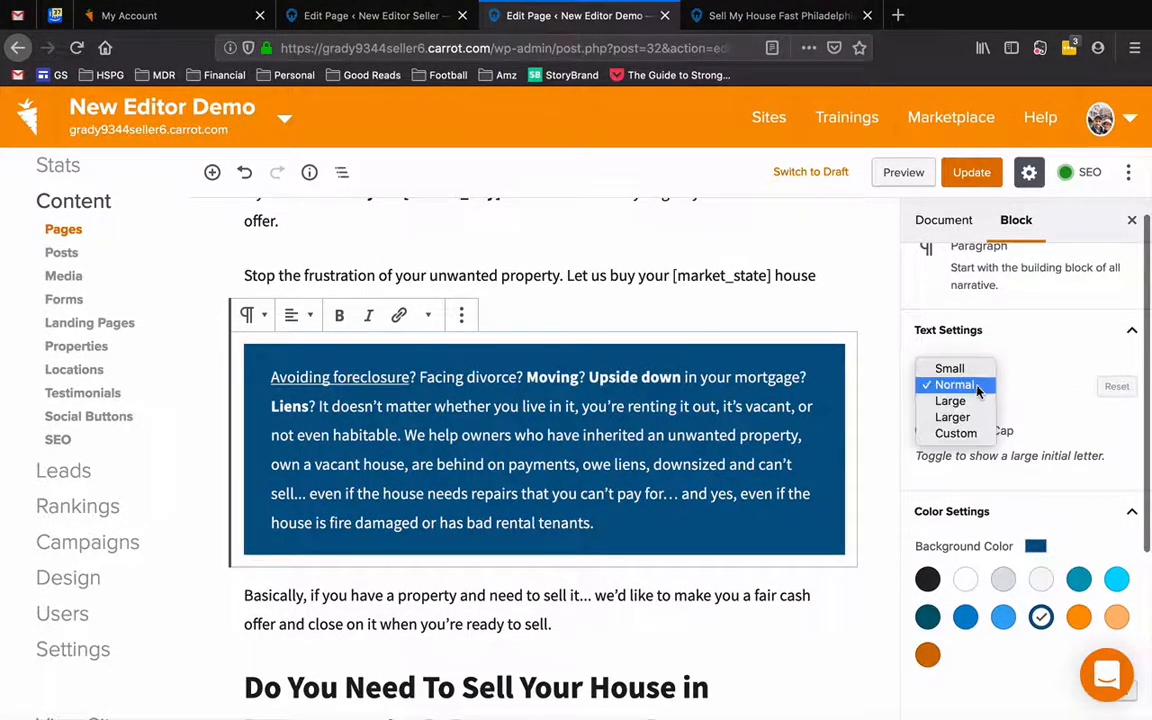
left_click(976, 417)
left_click(980, 393)
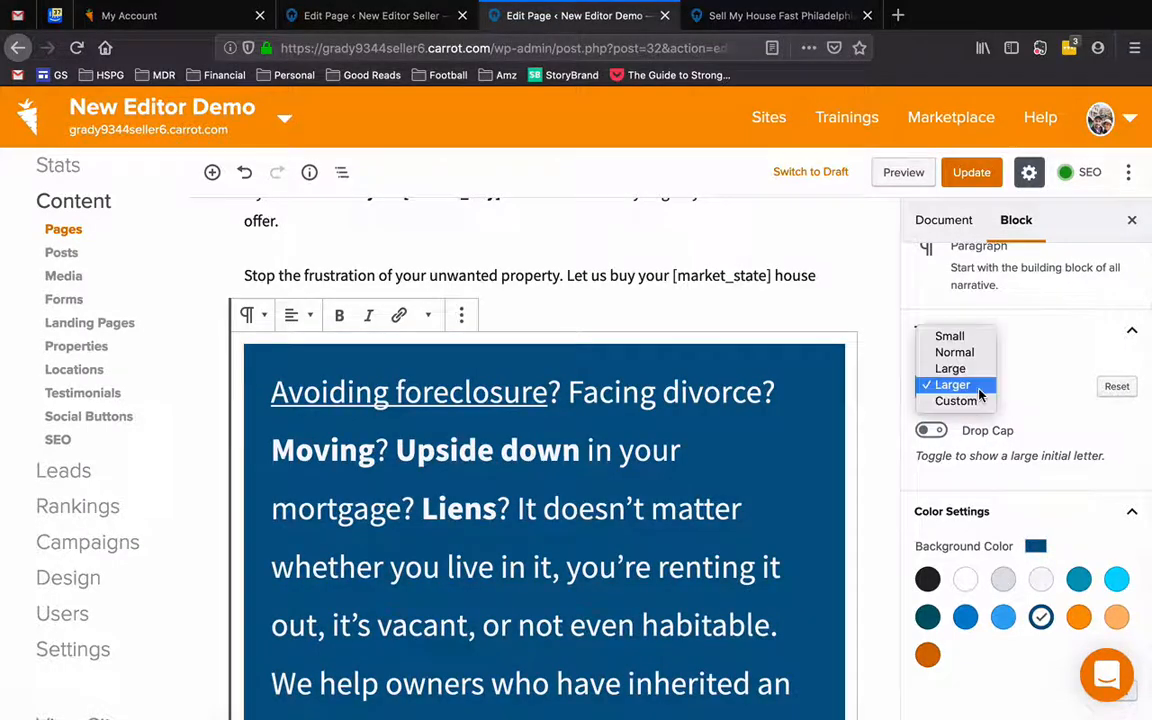
left_click(977, 369)
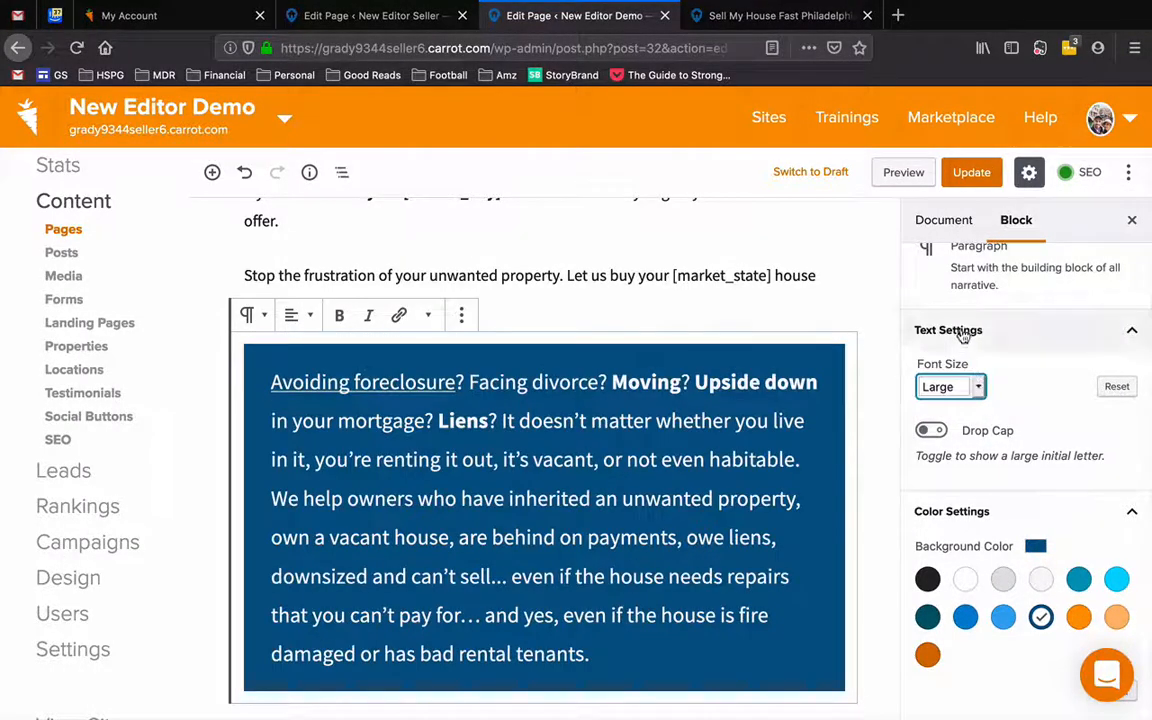
Turn on the drop cap for the "Avoiding foreclosure?" paragraph
scroll(963, 337, "up", 1)
left_click(932, 448)
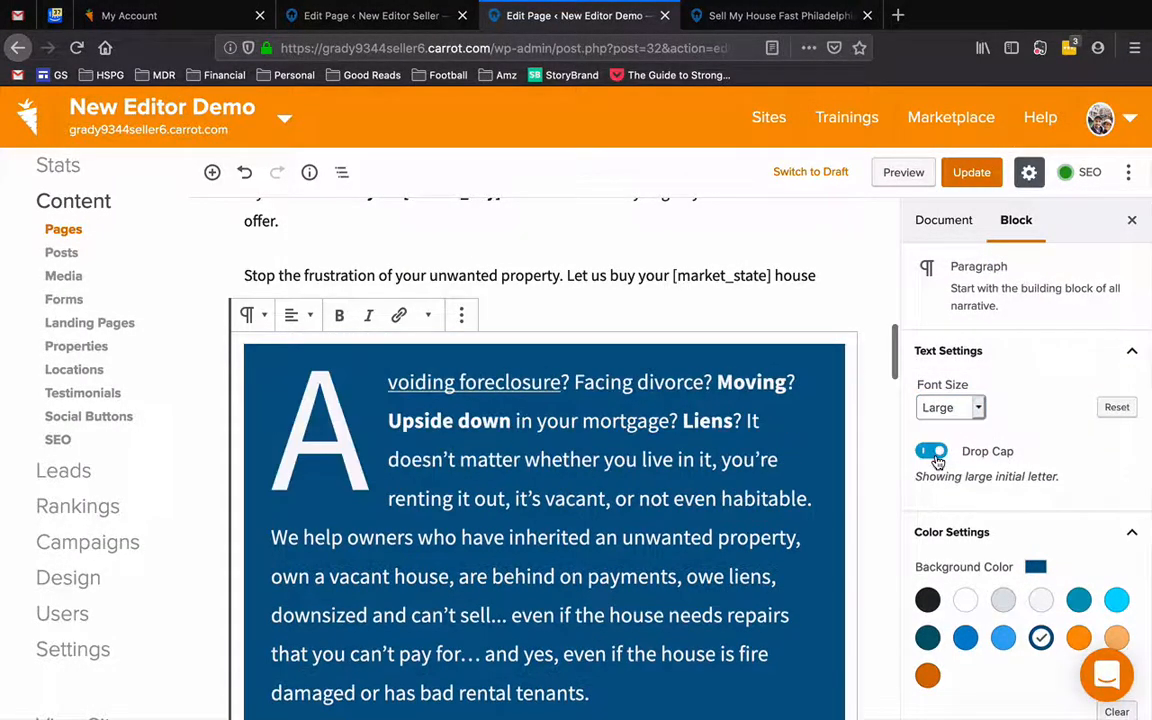
scroll(560, 555, "down", 3)
scroll(565, 550, "up", 1)
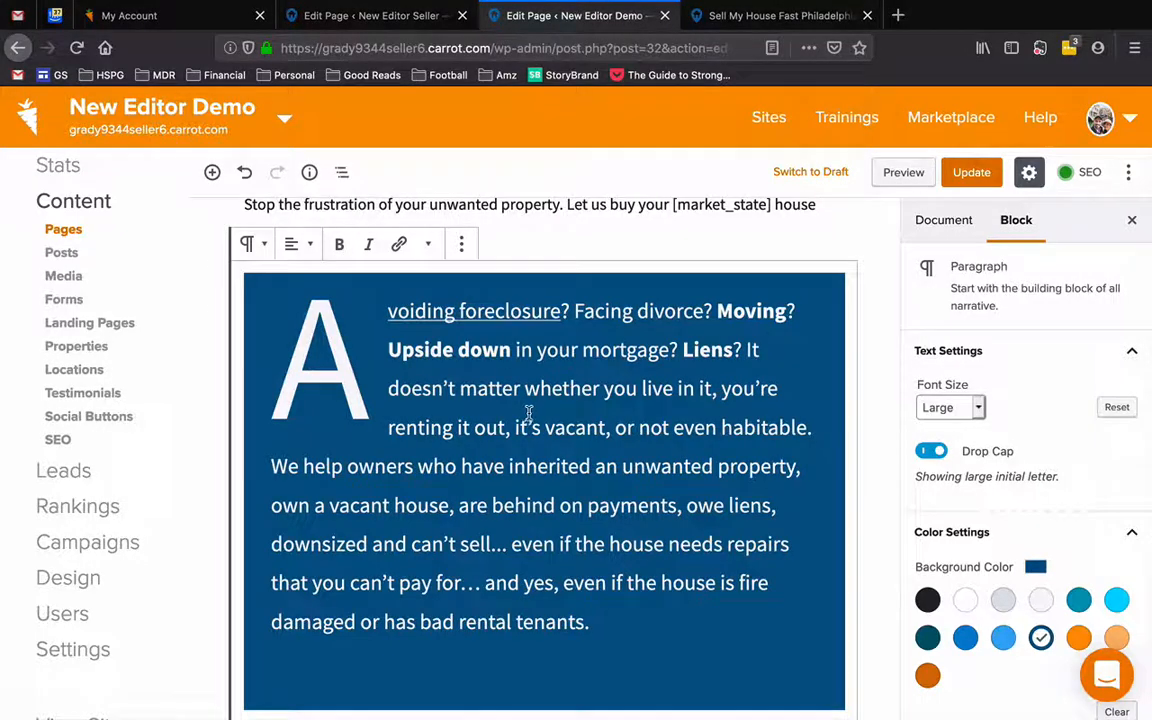
Make the word "inherited" bold in the "Avoiding foreclosure?" paragraph
double_click(578, 427)
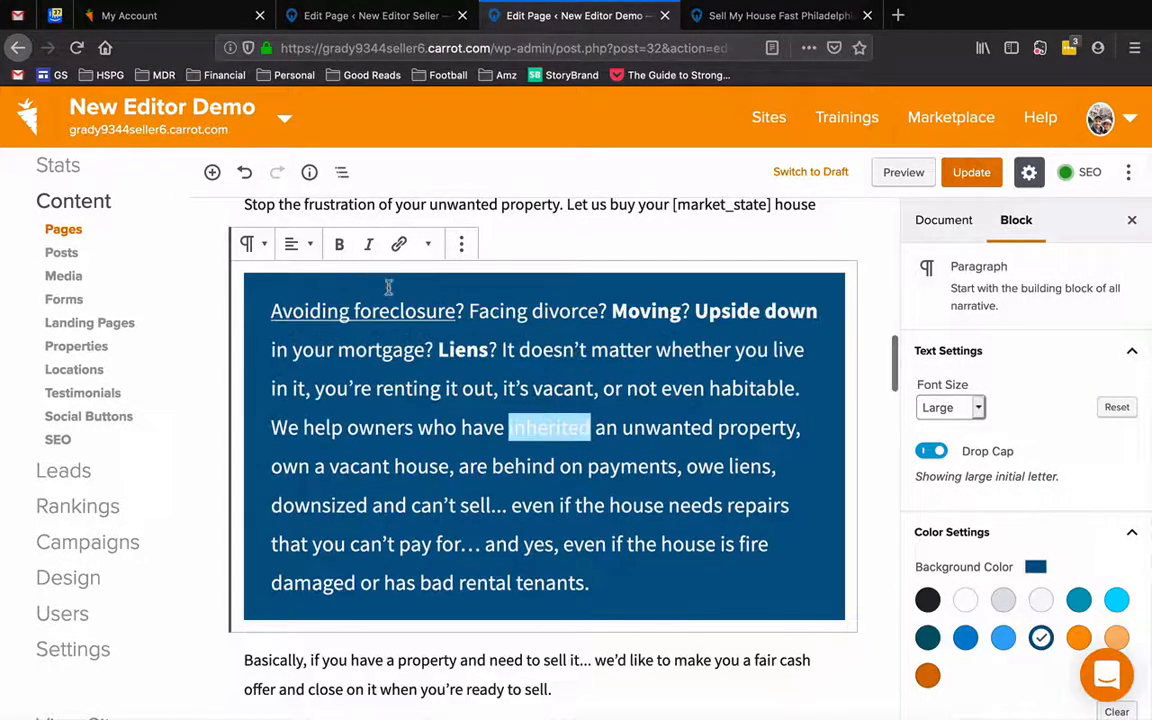
left_click(340, 244)
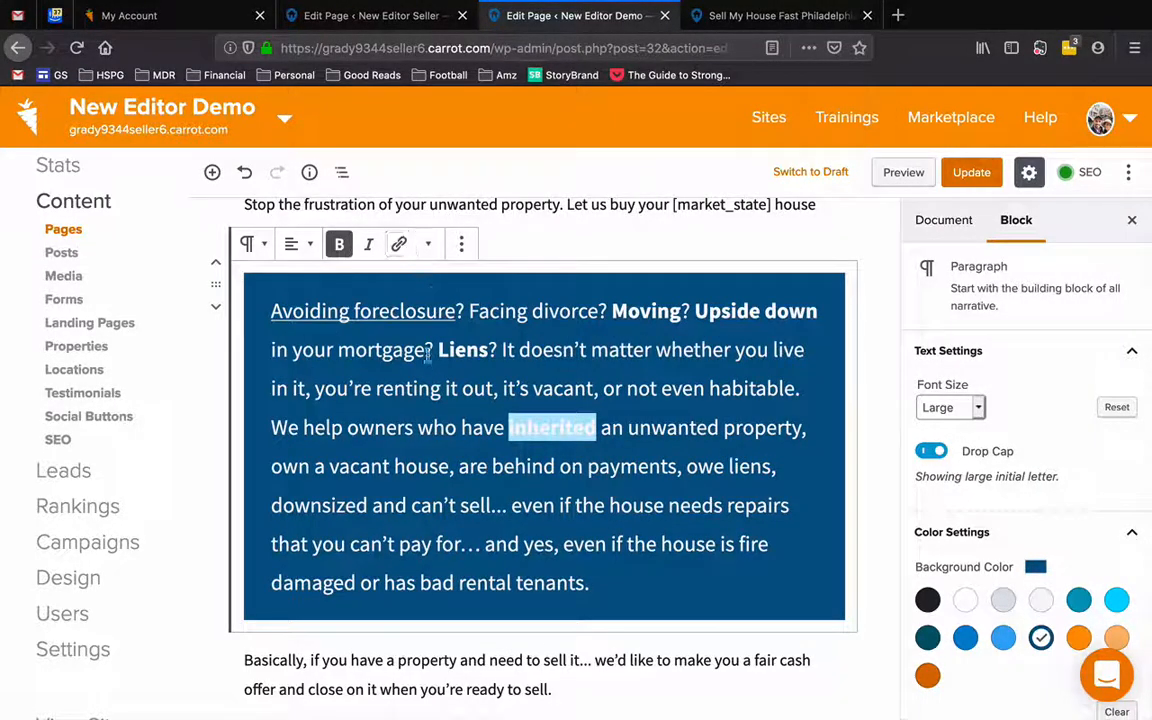
left_click(486, 392)
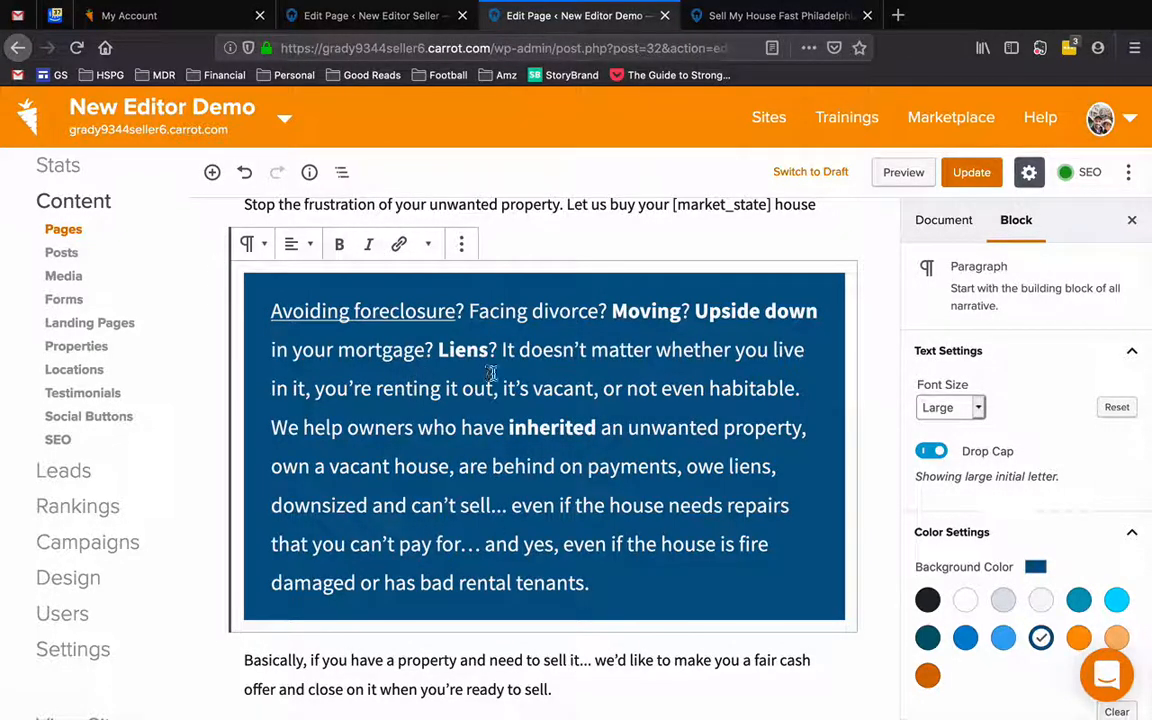
Move the "Avoiding foreclosure?" paragraph up one block, above the "Stop the frustration of your unwanted property" paragraph
scroll(385, 394, "up", 1)
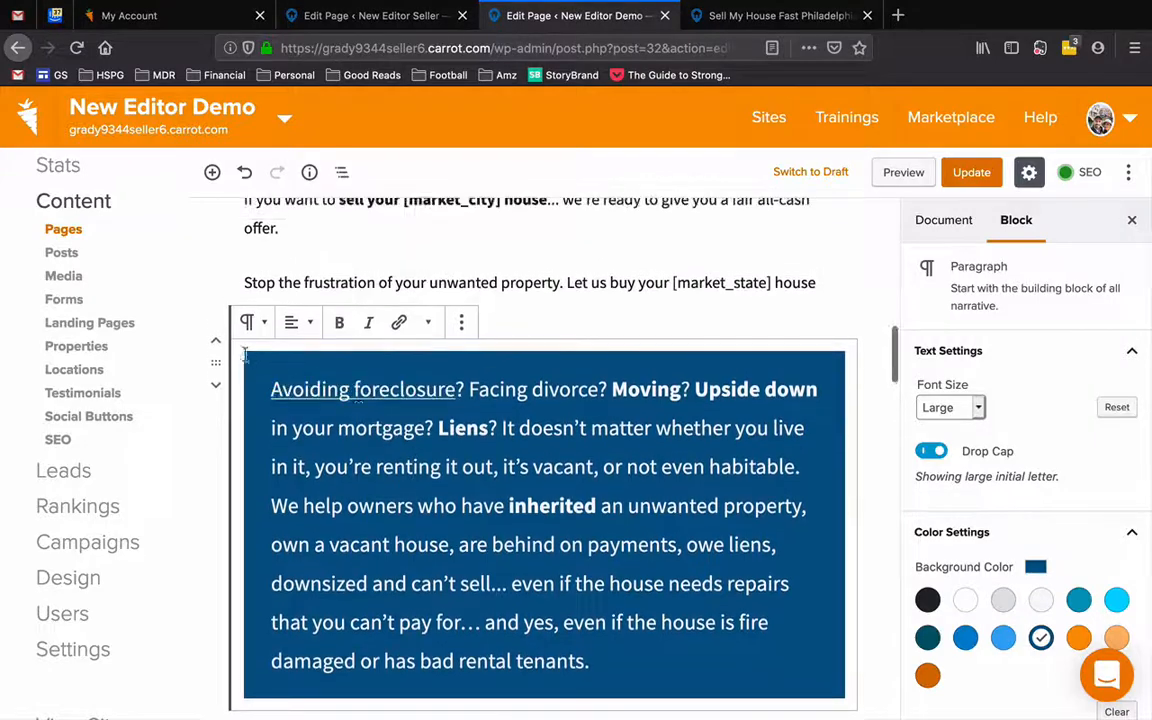
left_click(217, 347)
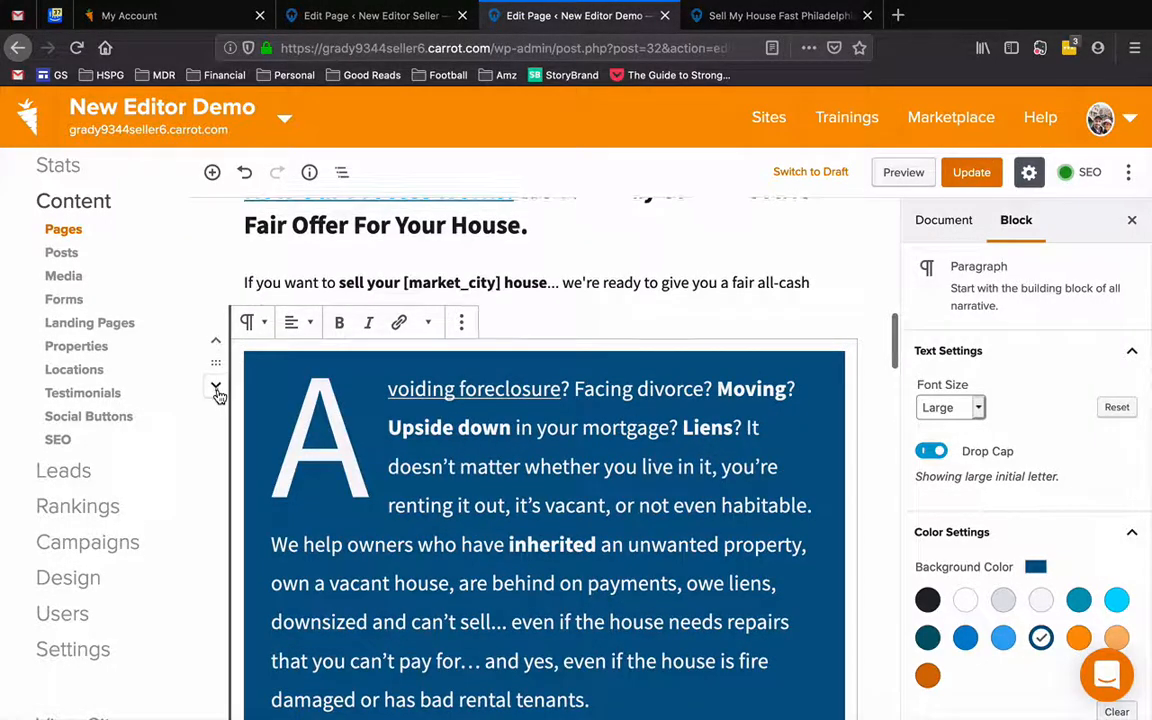
scroll(428, 491, "up", 3)
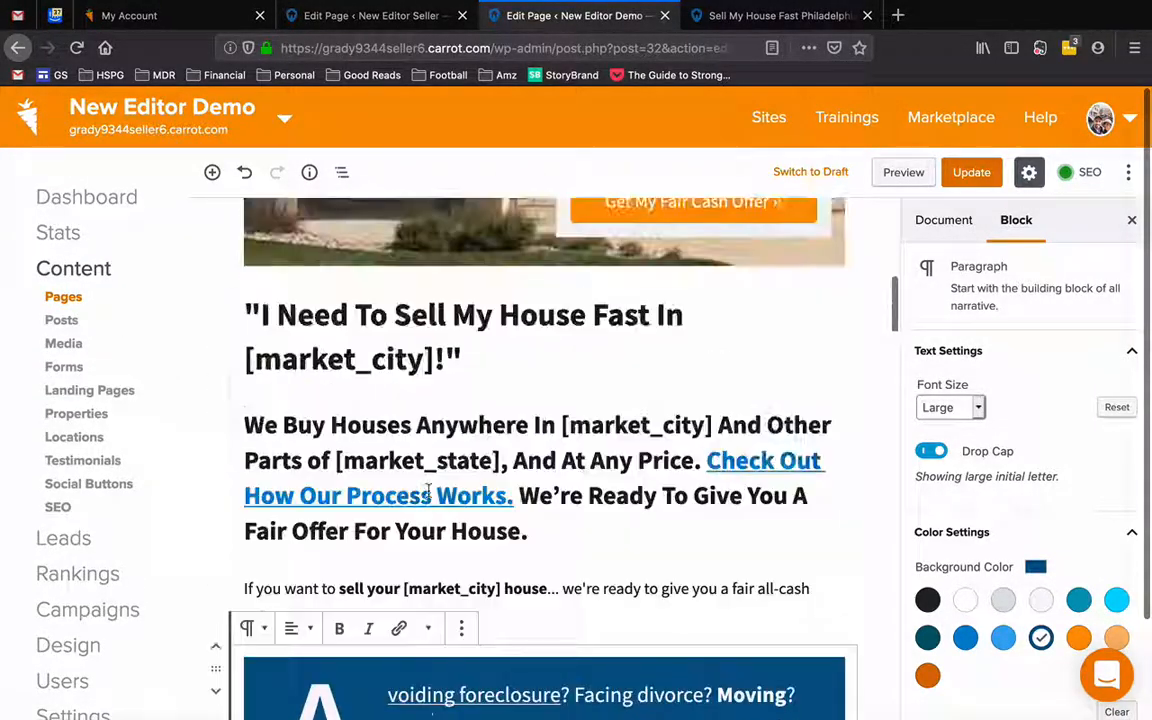
Insert a Columns block with two equal columns below the "If you want to sell your [market_city] house" paragraph
scroll(428, 491, "down", 4)
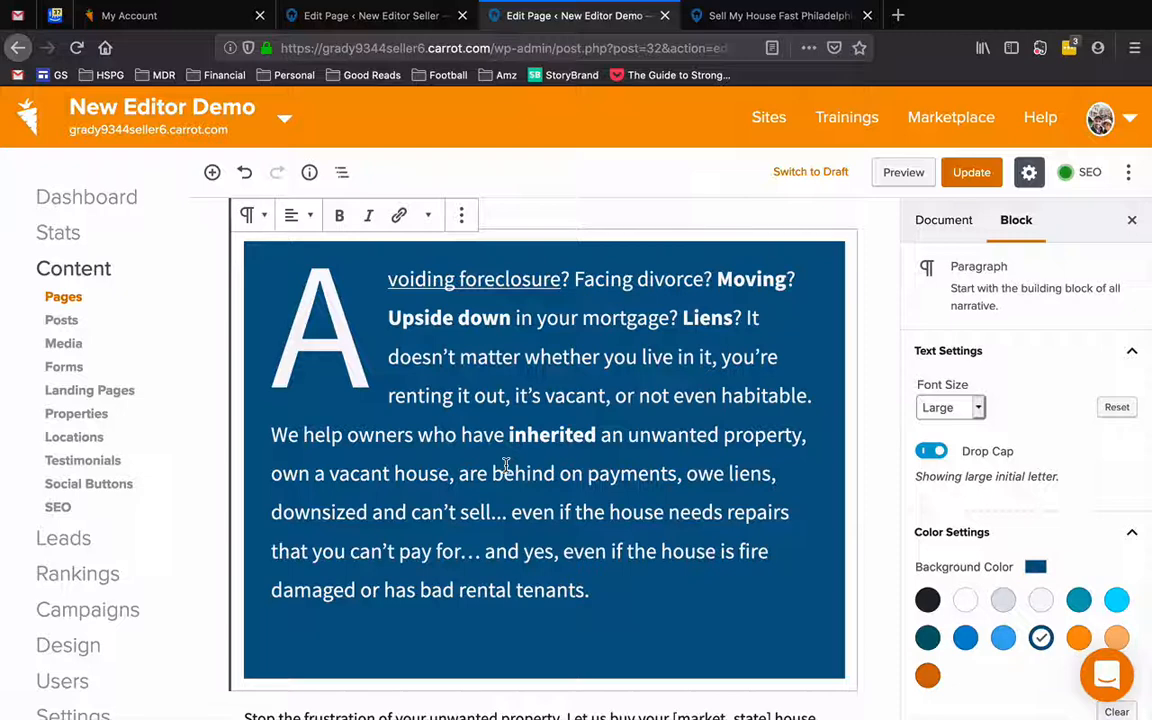
scroll(585, 481, "up", 3)
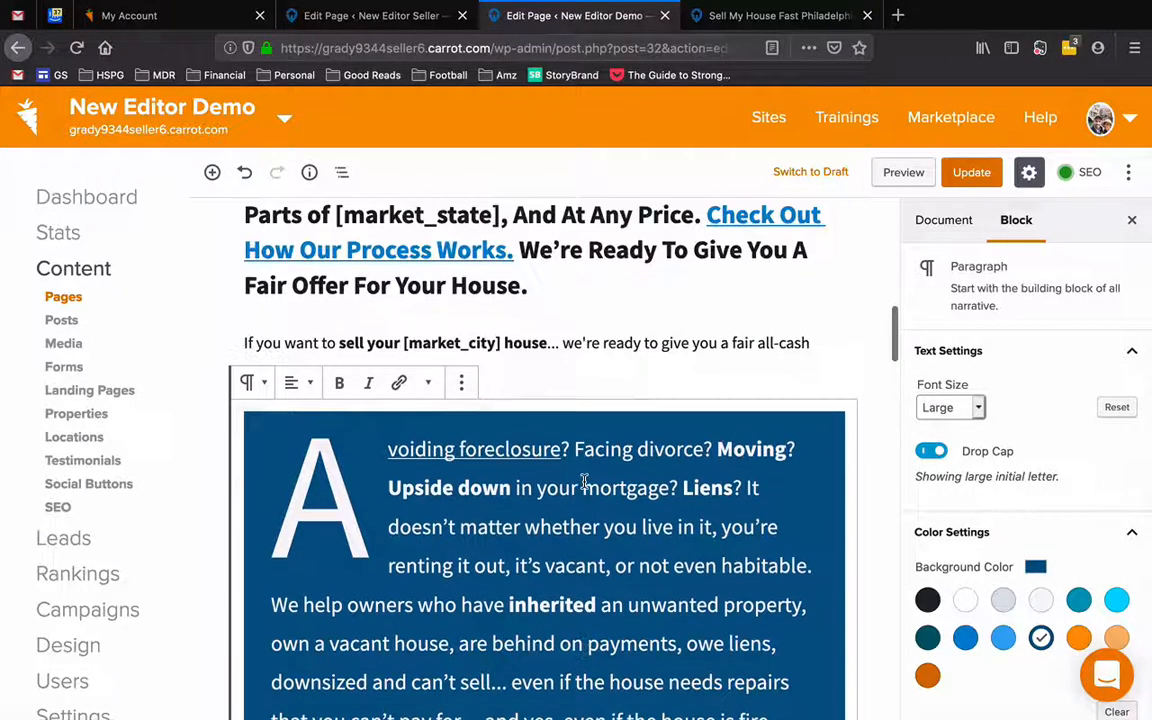
scroll(548, 360, "down", 1)
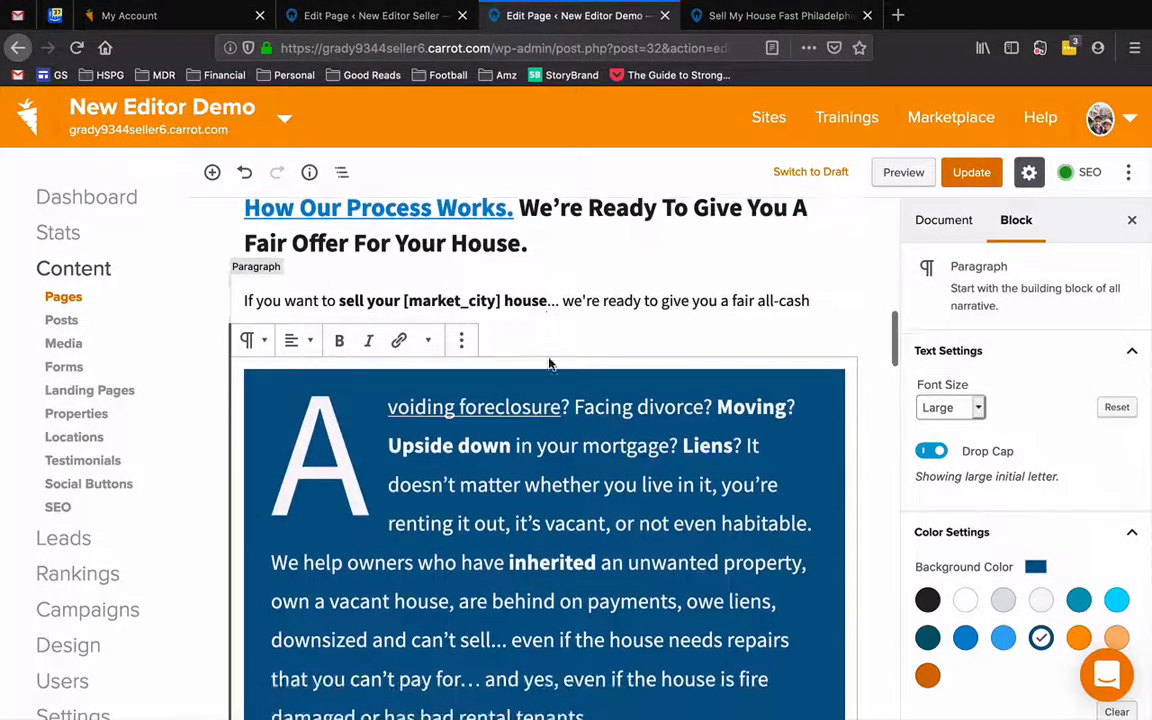
left_click(557, 300)
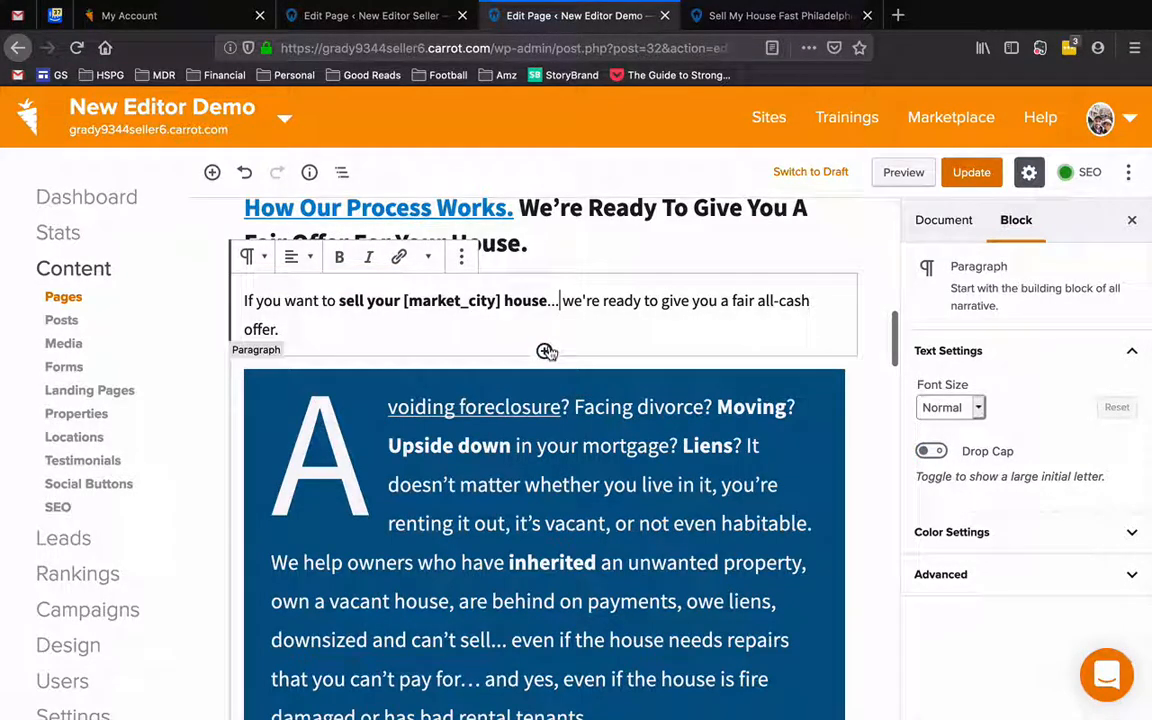
left_click(544, 352)
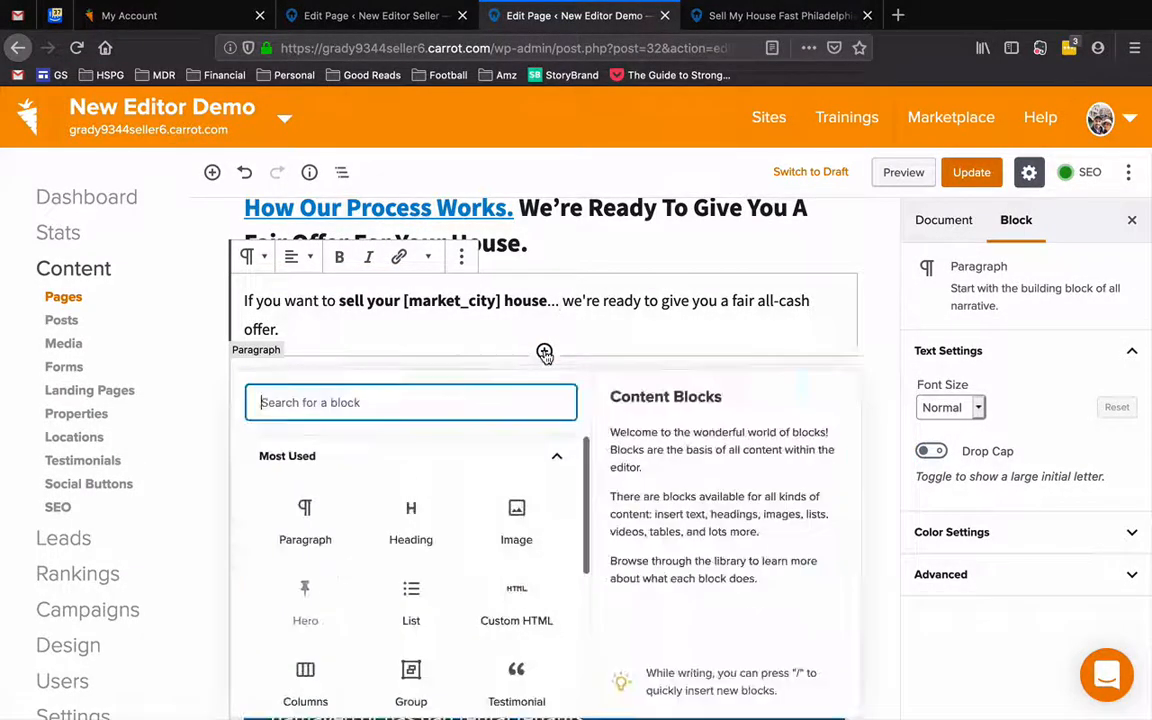
scroll(462, 563, "down", 1)
scroll(462, 563, "down", 3)
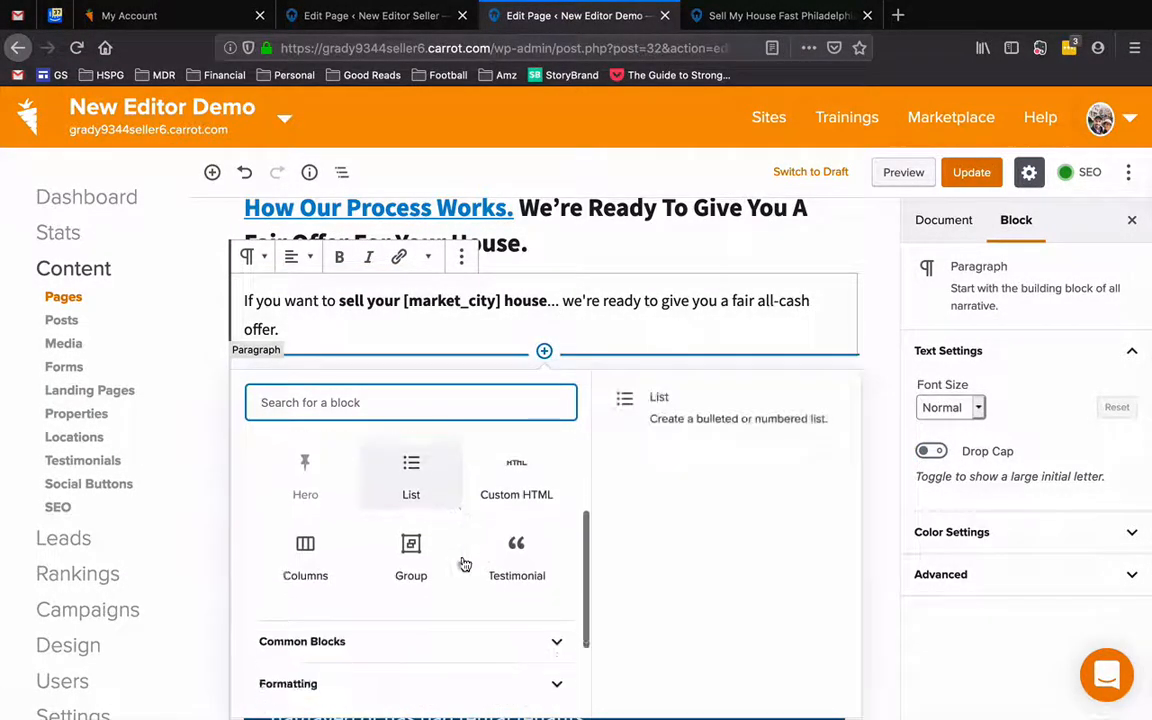
left_click(305, 502)
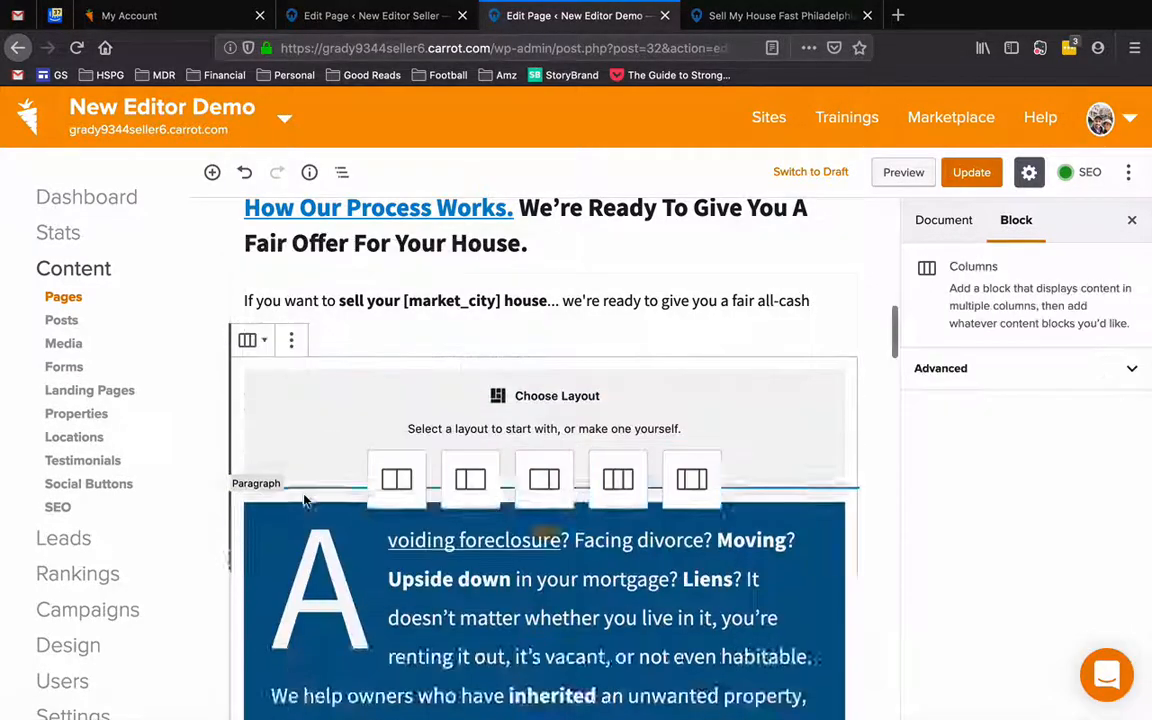
left_click(397, 482)
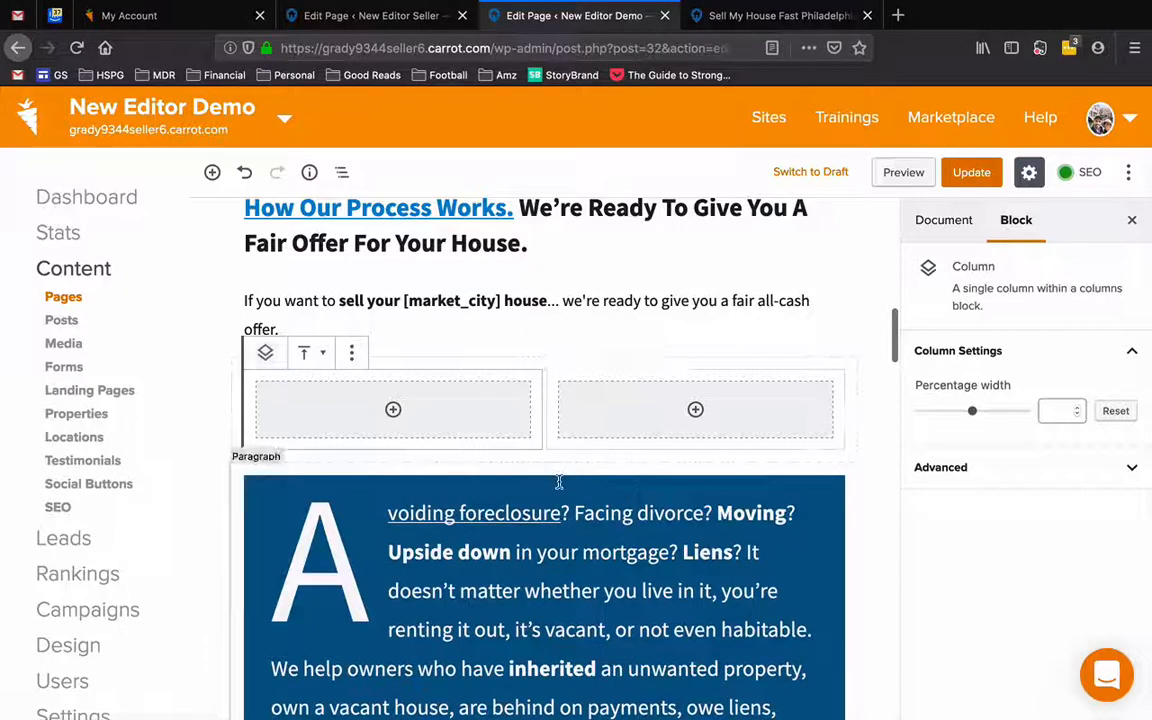
Add an Image block to the first column and upload the headshot JPEG from the Desktop
left_click(393, 410)
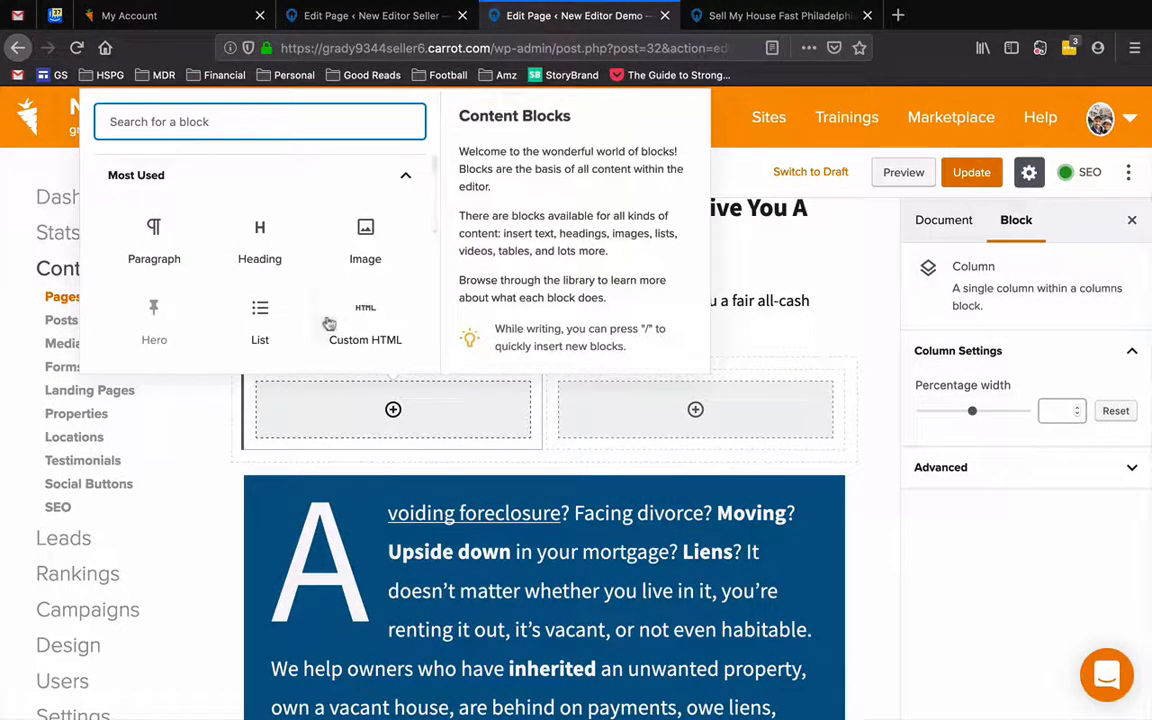
left_click(355, 247)
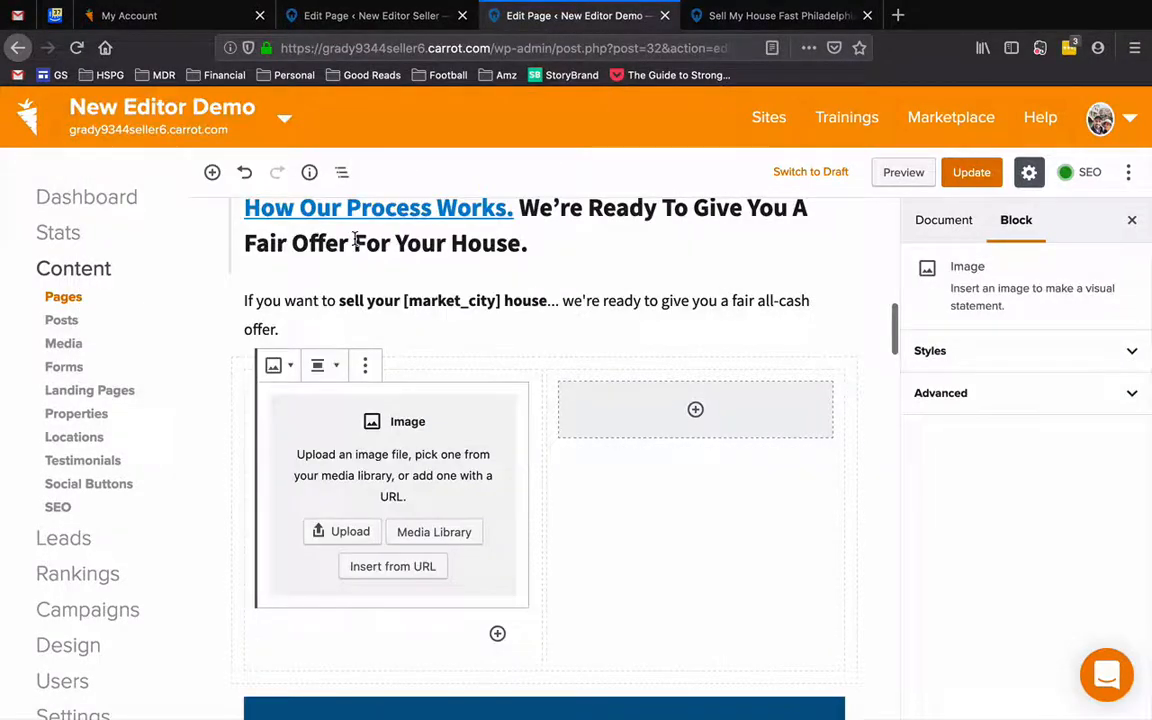
left_click(349, 533)
left_click(288, 125)
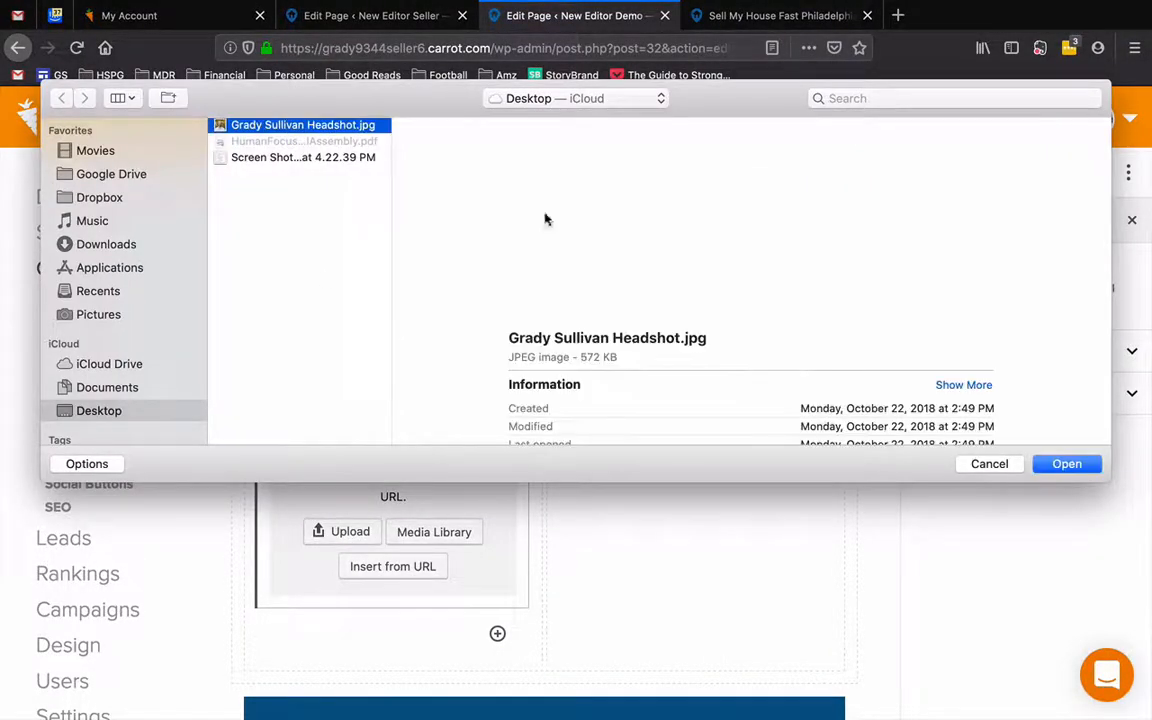
left_click(1066, 464)
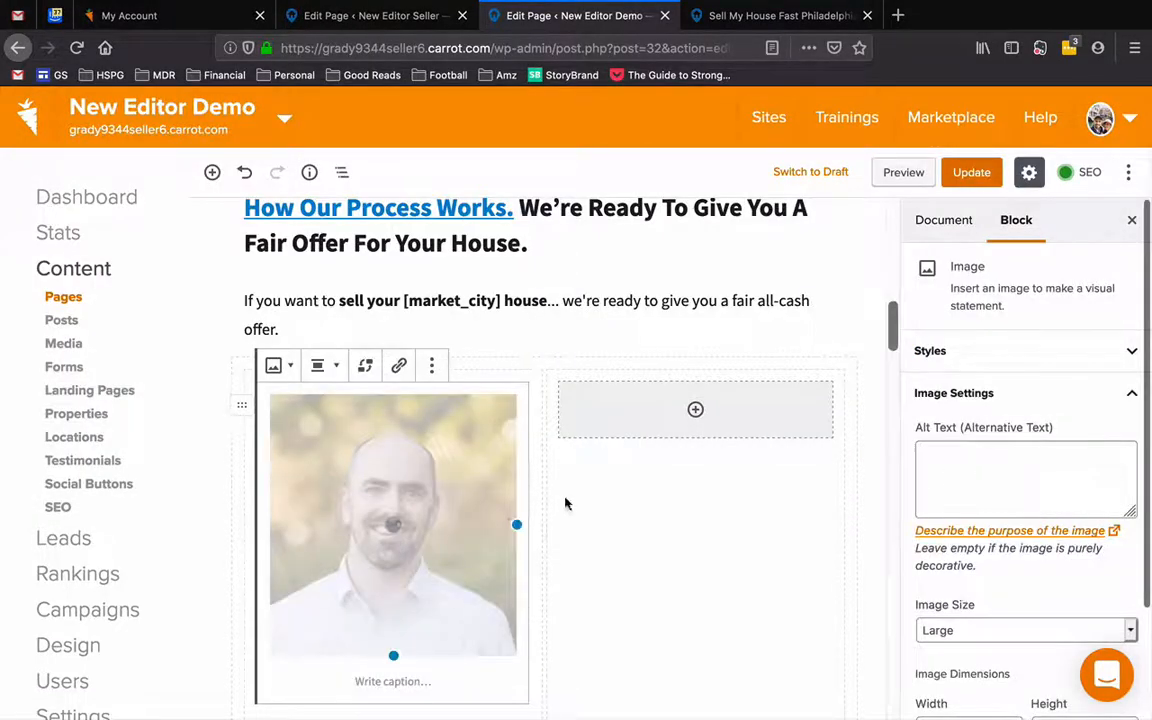
Add an H2 heading reading "Our CEO" in the empty column beside the headshot
scroll(504, 506, "down", 3)
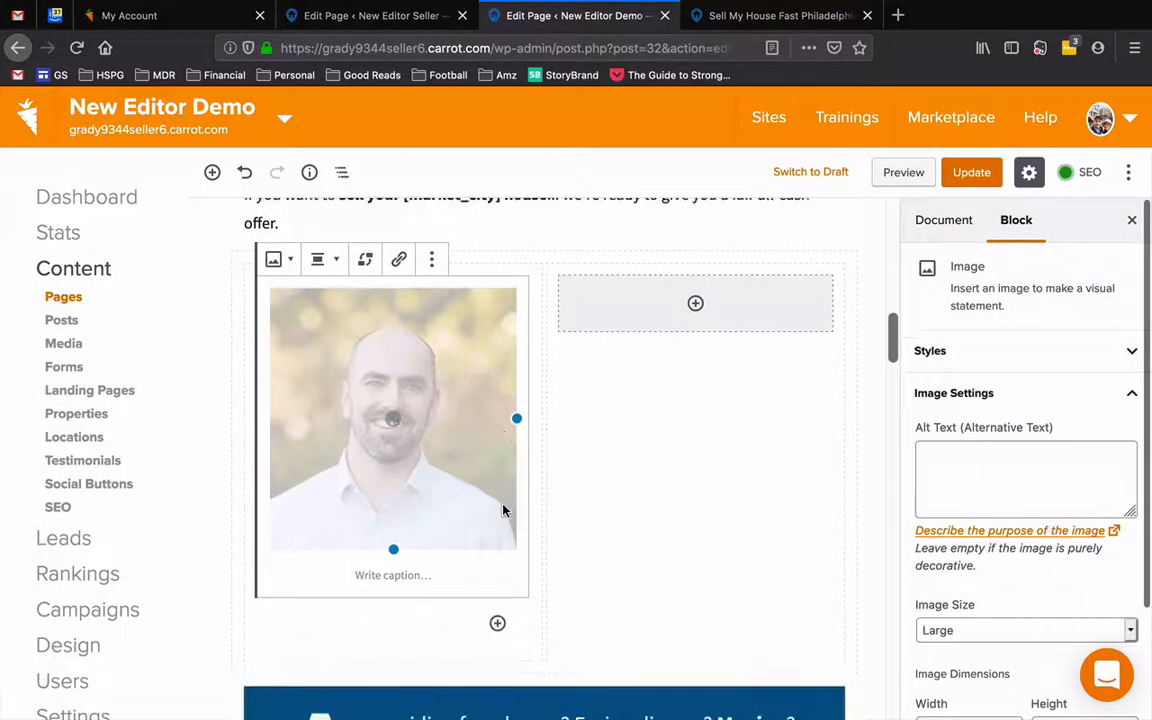
left_click(695, 299)
left_click(695, 298)
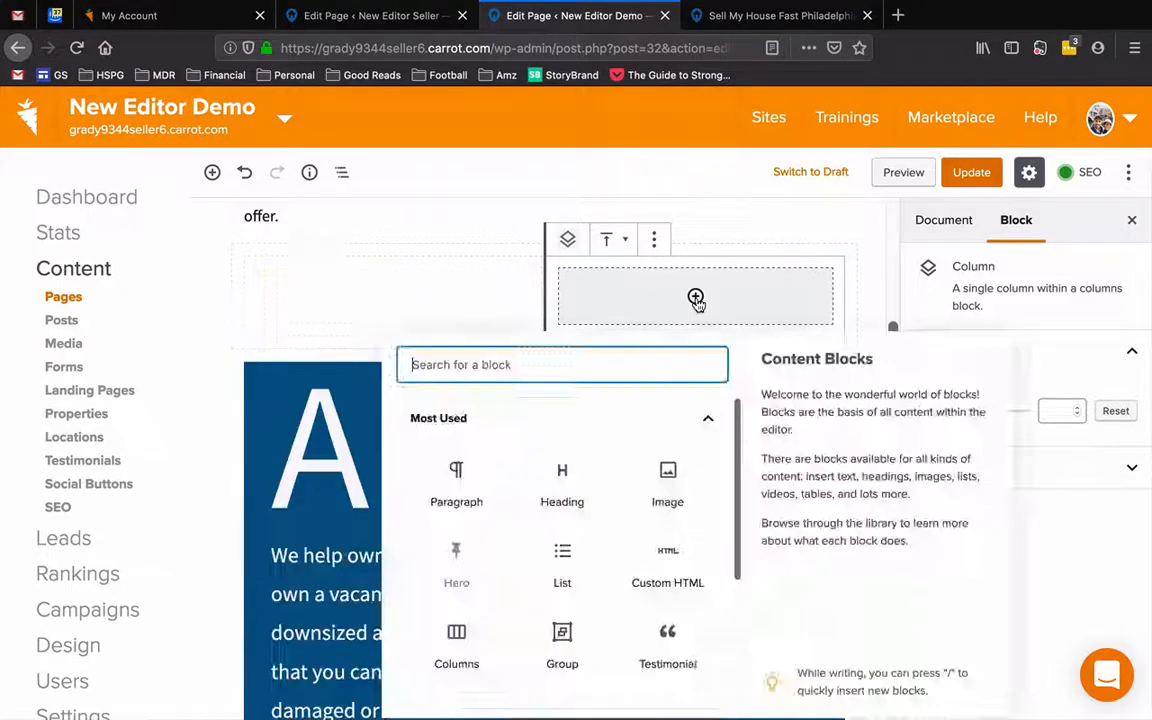
left_click(558, 488)
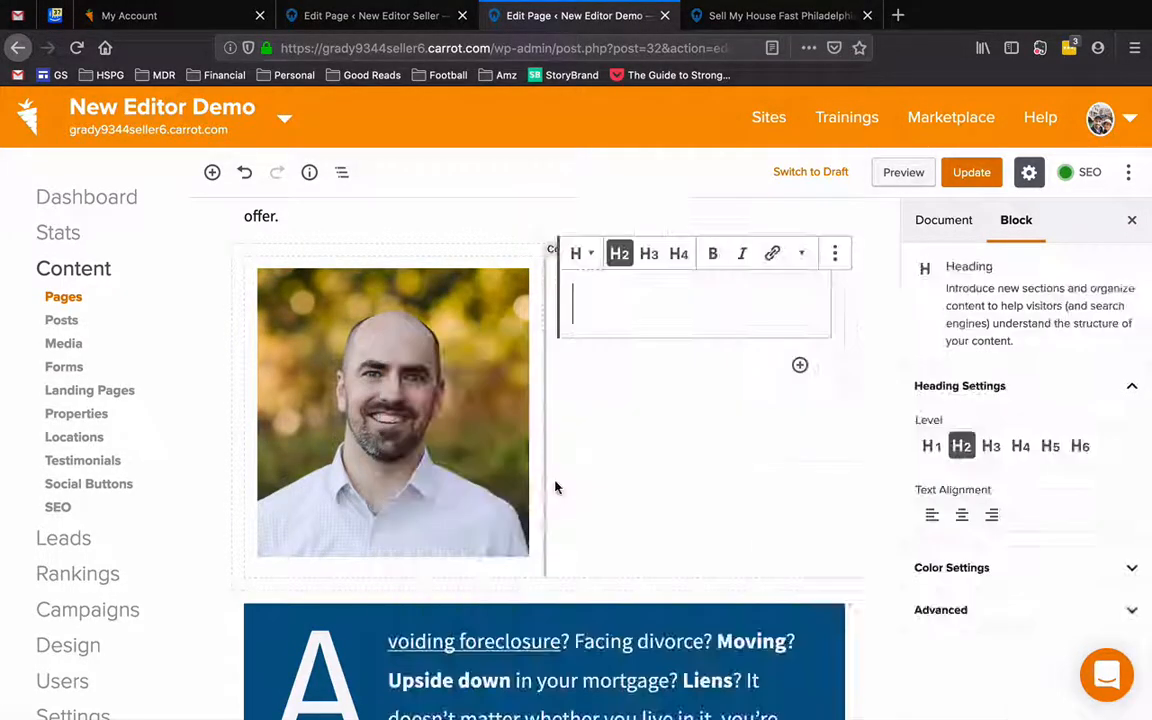
type("Our CEO")
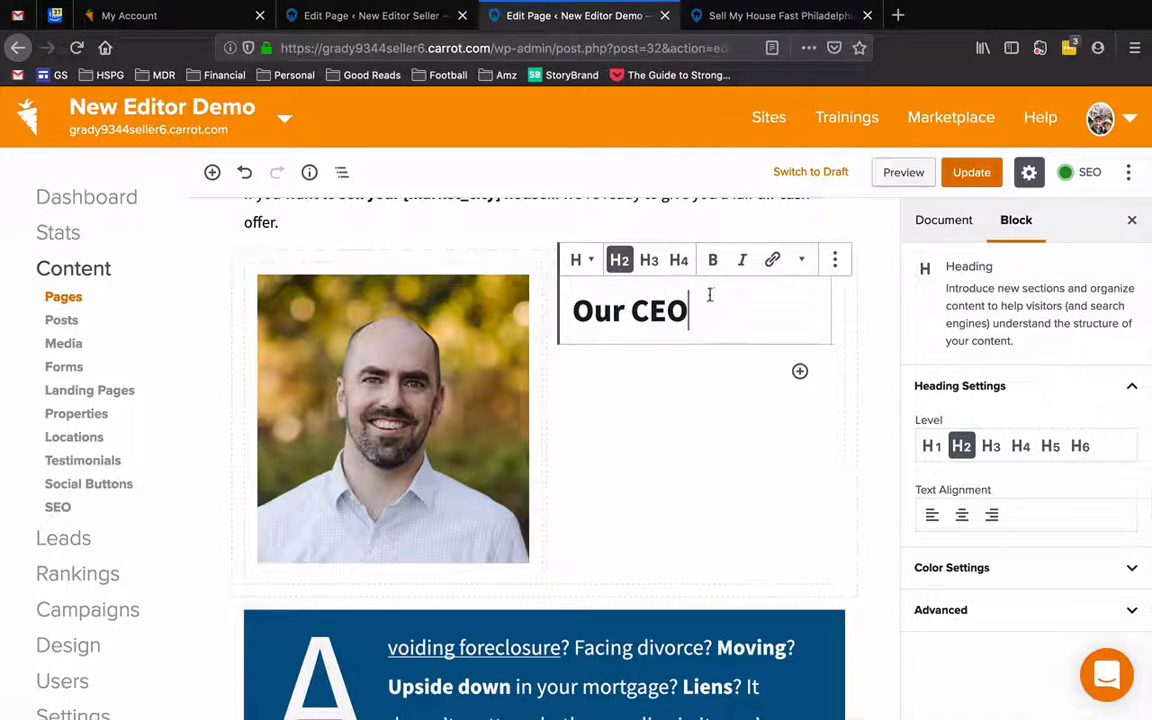
Add two paragraphs under the "Our CEO" heading: a "My name is" line with the first name, and "I like to sing"
key("Return")
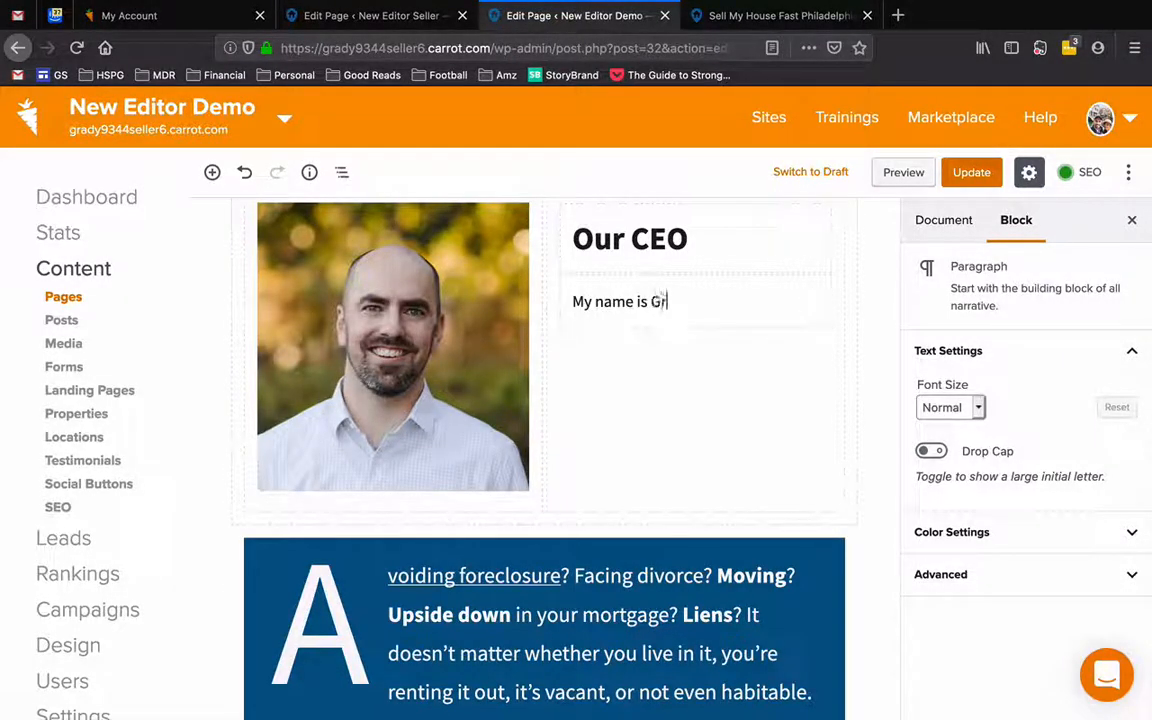
key("Return")
type("I li")
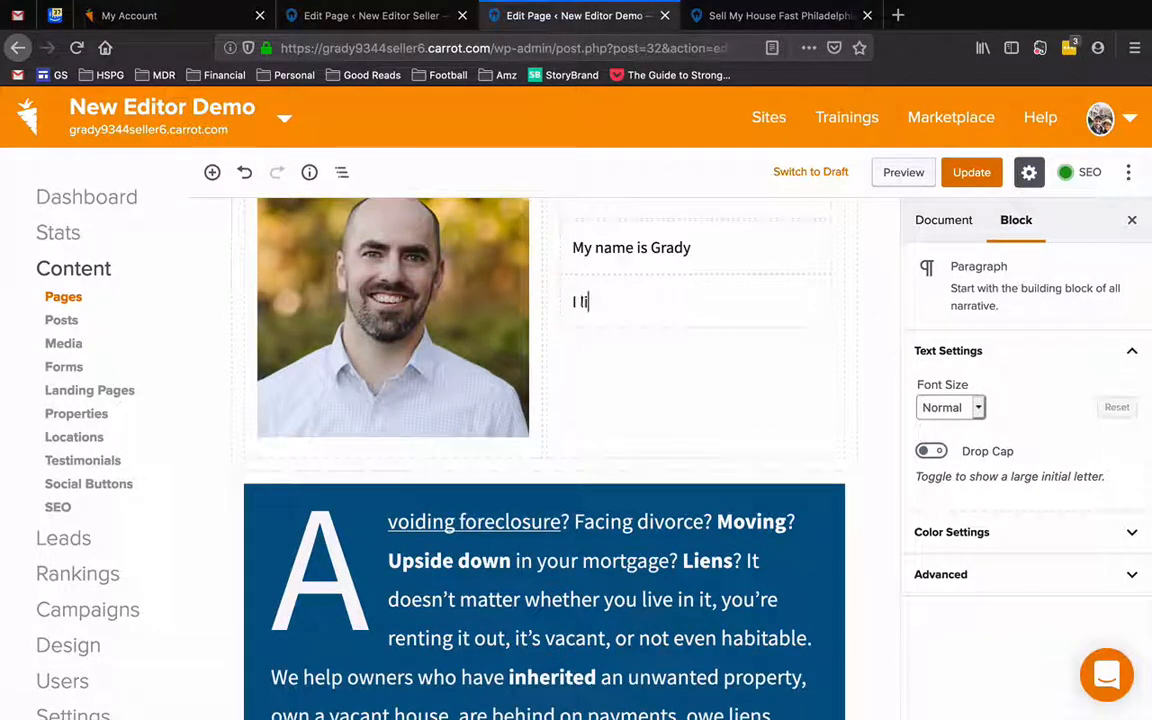
type("ke to sing")
left_click(761, 321)
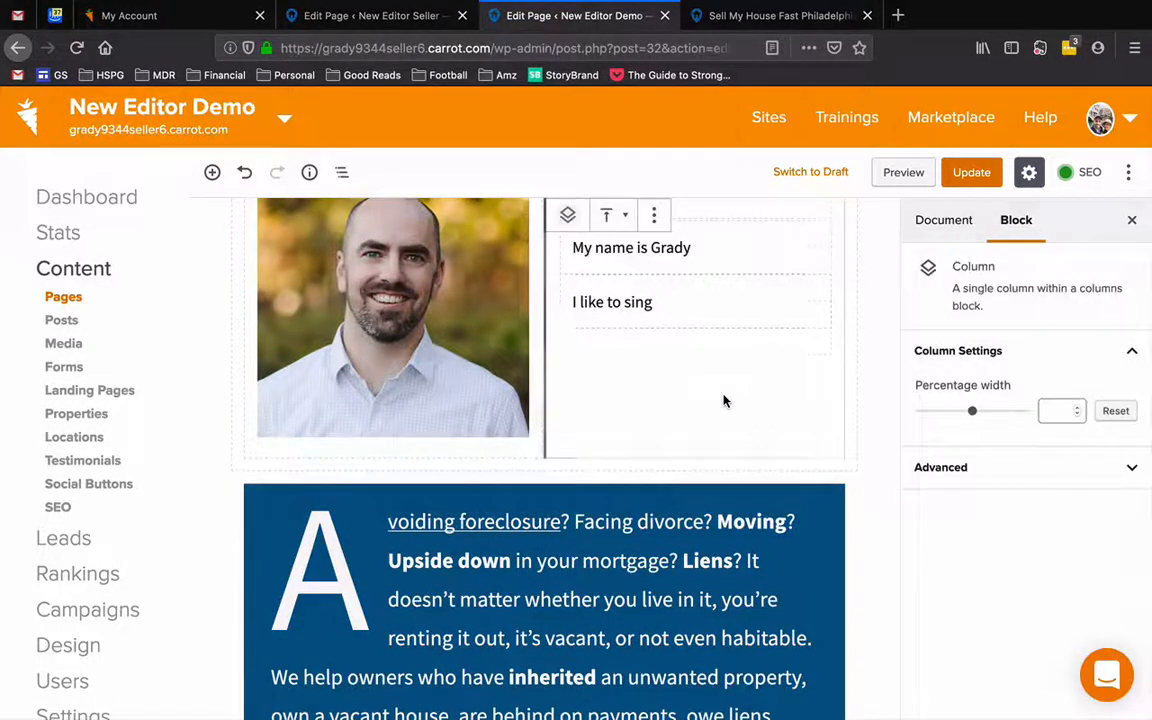
Set the headshot column's percentage width to 30
scroll(600, 420, "up", 3)
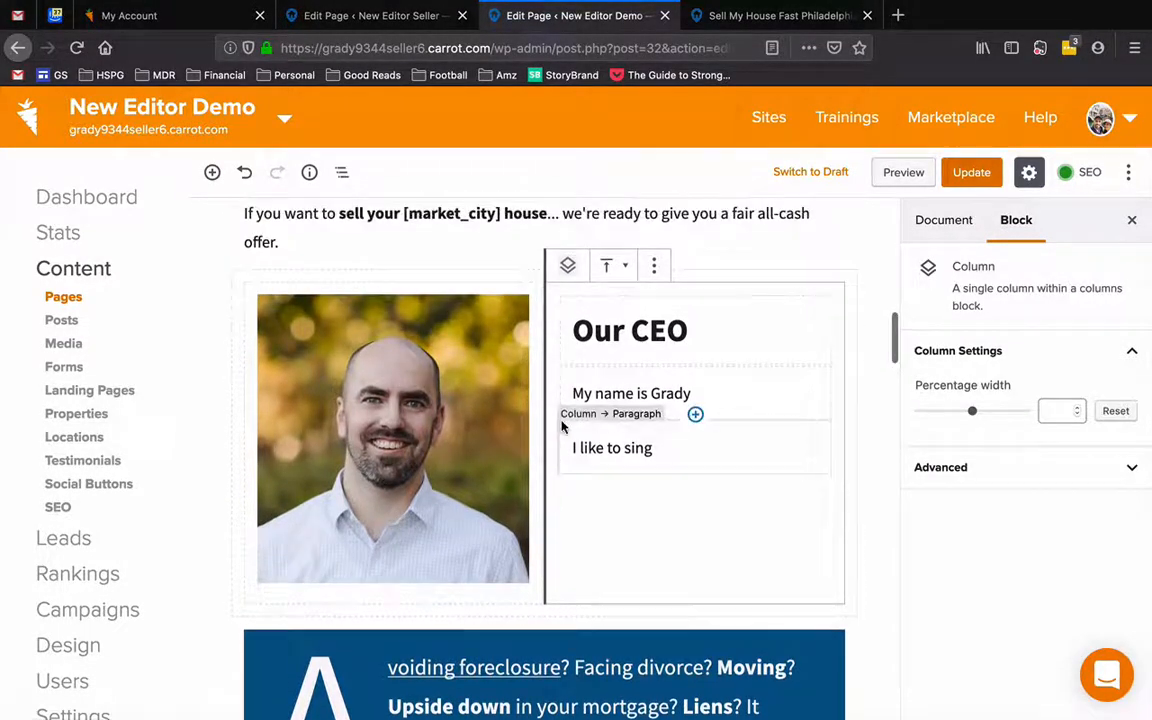
left_click(658, 392)
left_click(668, 322)
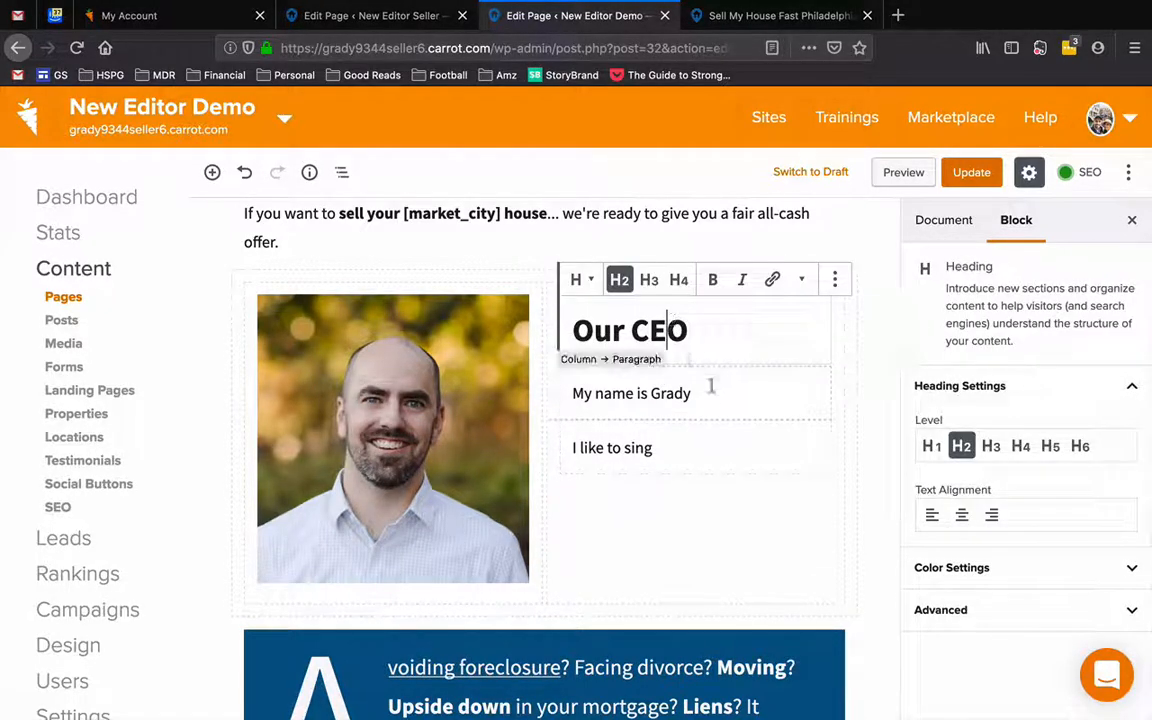
left_click(663, 453)
left_click(501, 424)
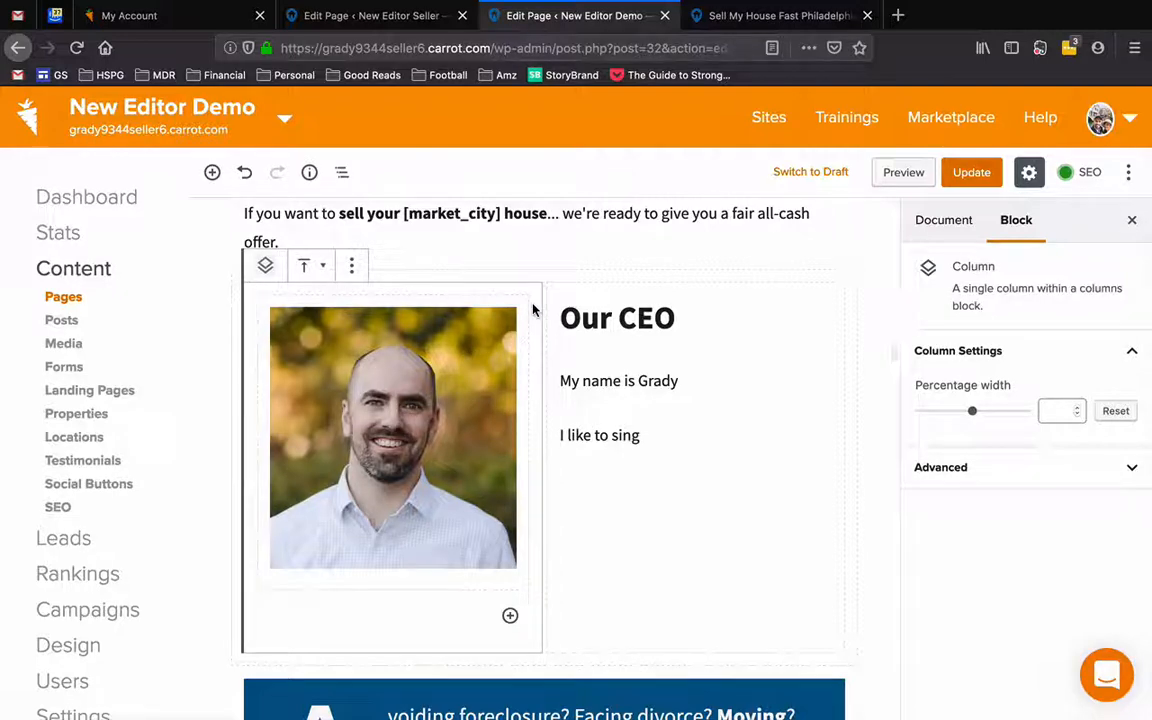
left_click_drag(972, 414, 954, 416)
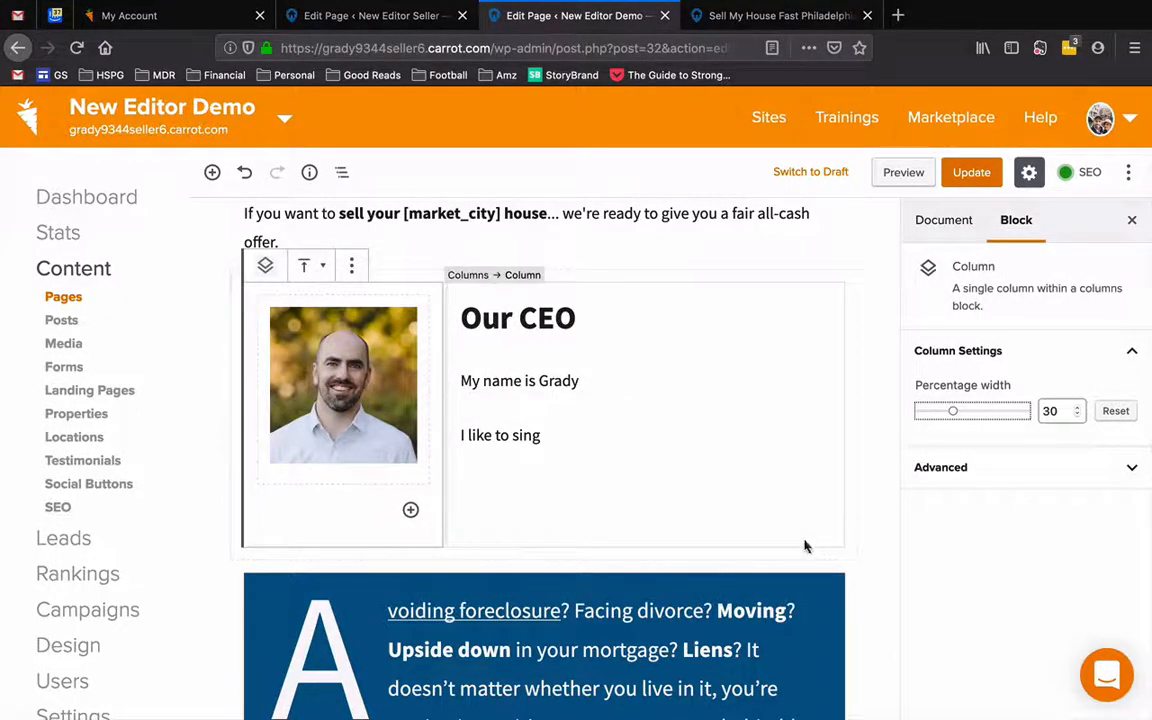
Give the "My name is" paragraph under the "Our CEO" heading a dark blue background
left_click(588, 415)
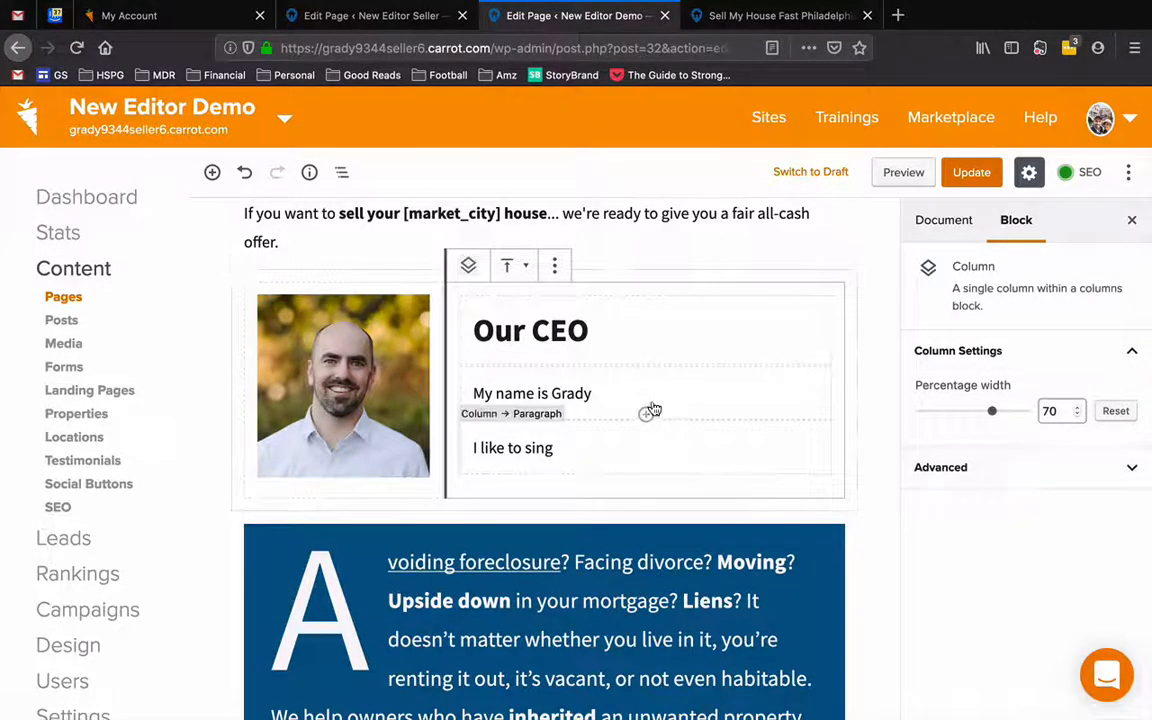
left_click(648, 412)
left_click(704, 400)
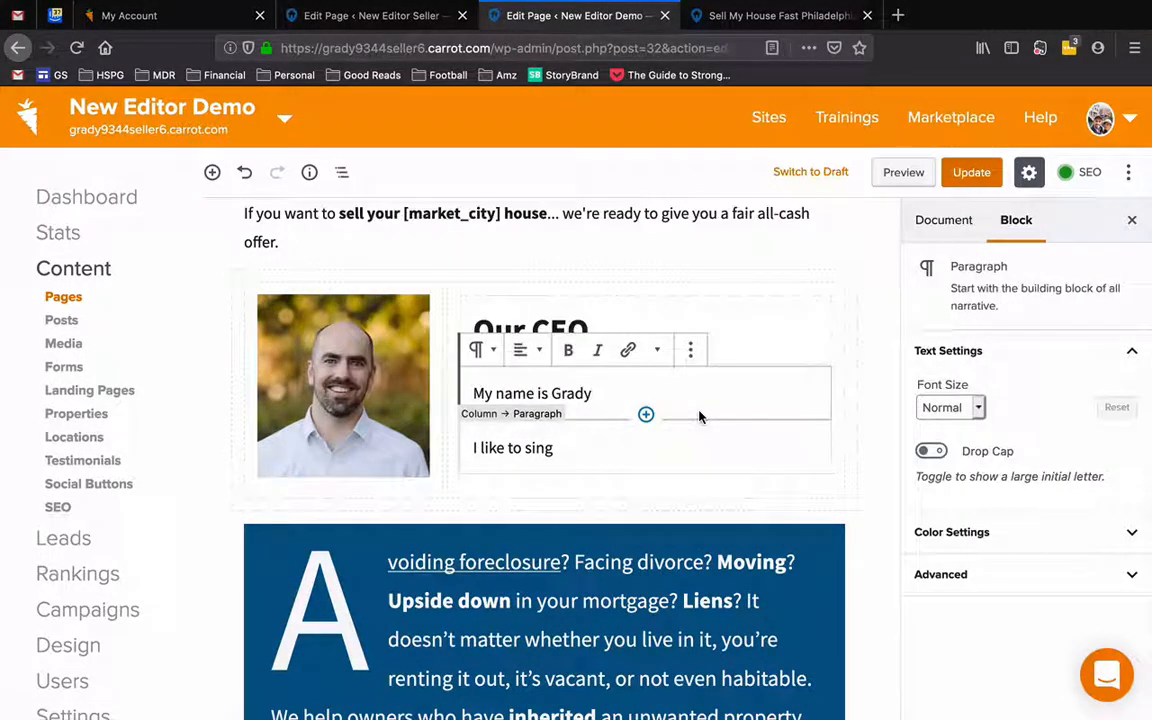
left_click(1005, 533)
scroll(1005, 535, "down", 5)
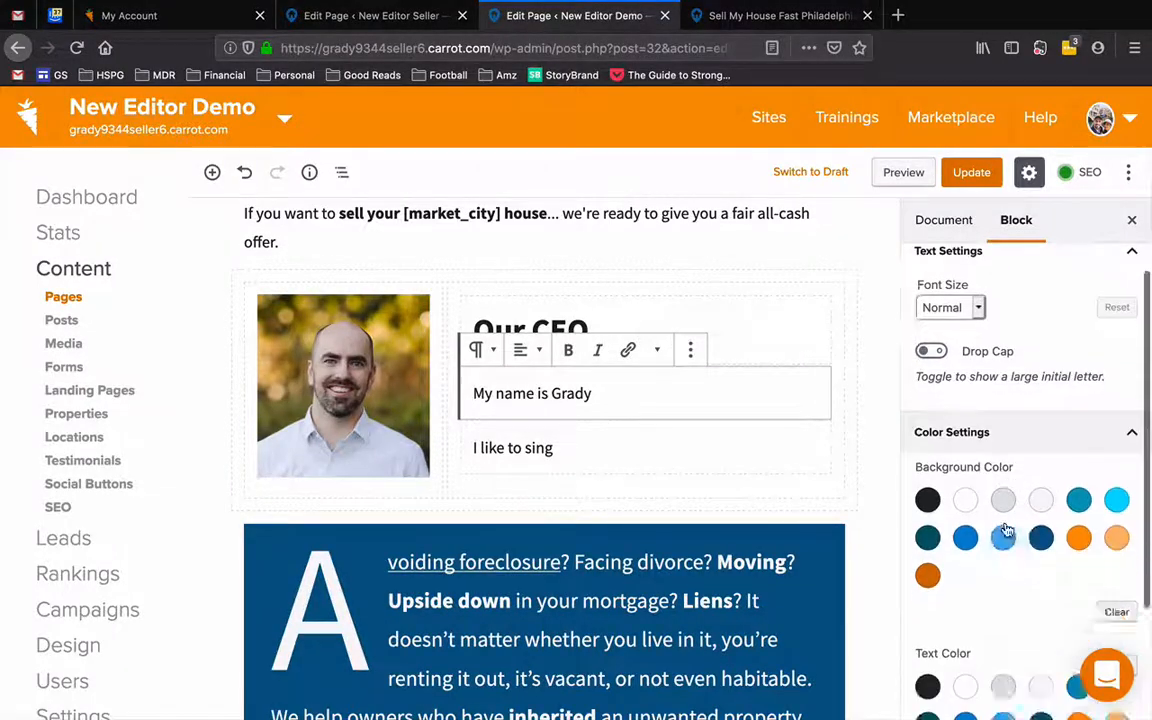
left_click(1041, 390)
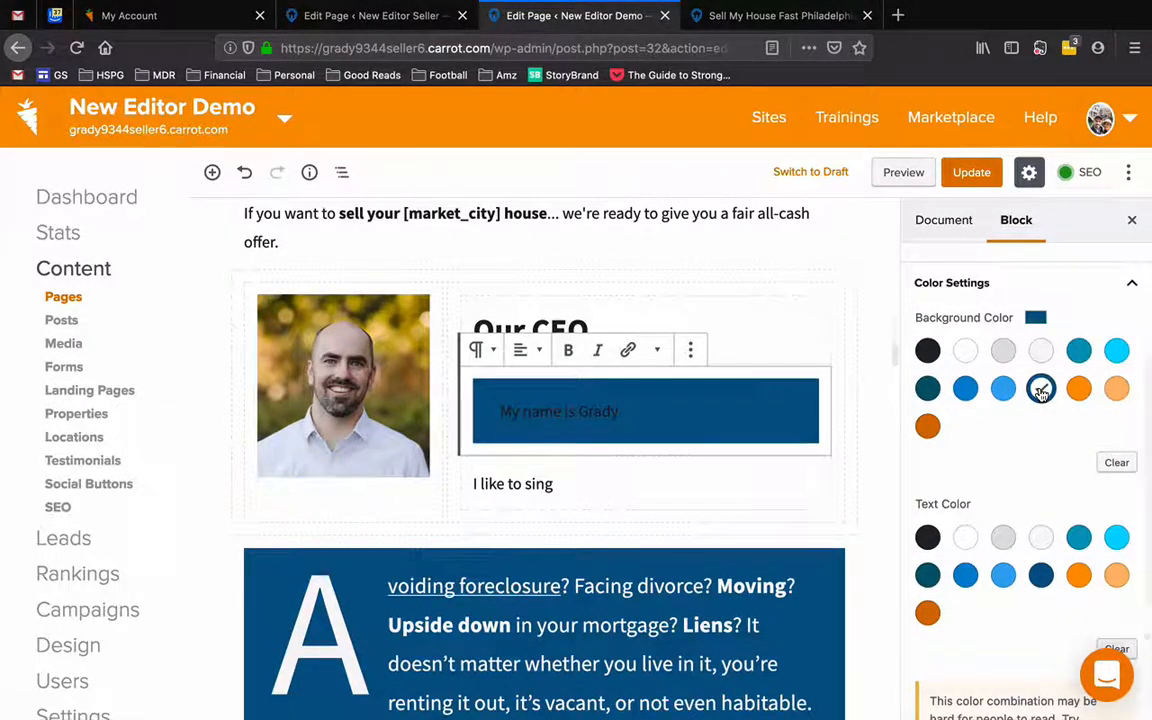
Give the "My name is" paragraph a light orange background, dark blue text and the Larger font size
left_click(1116, 388)
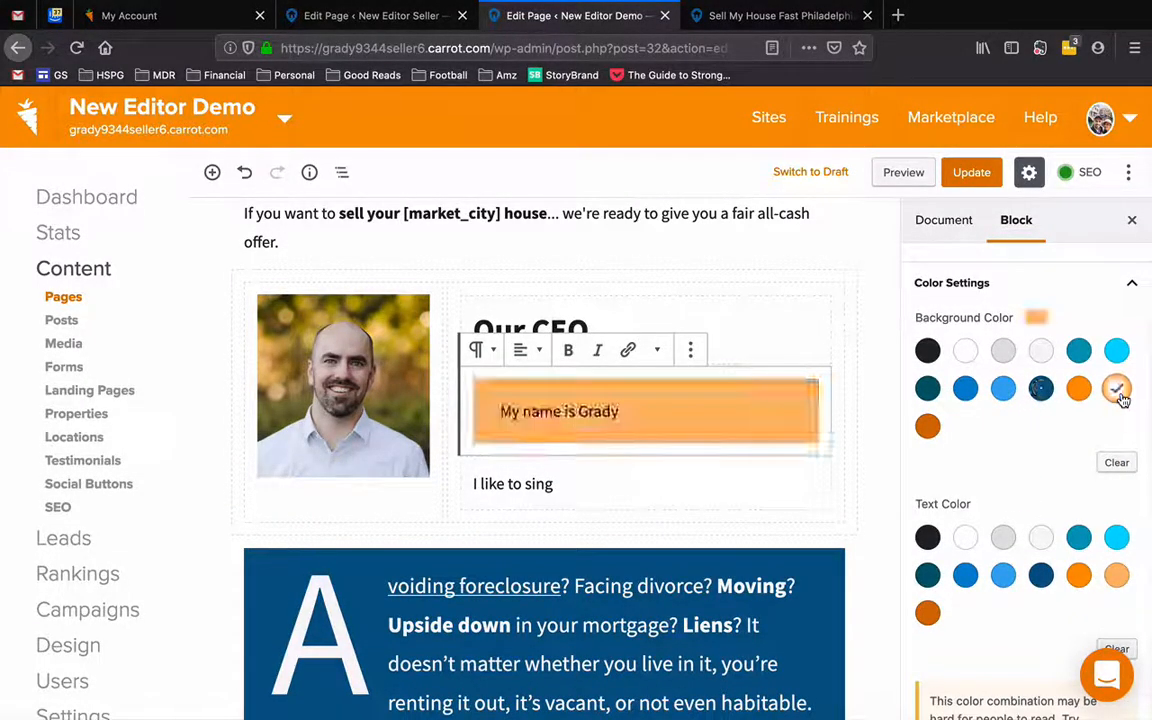
left_click(1041, 576)
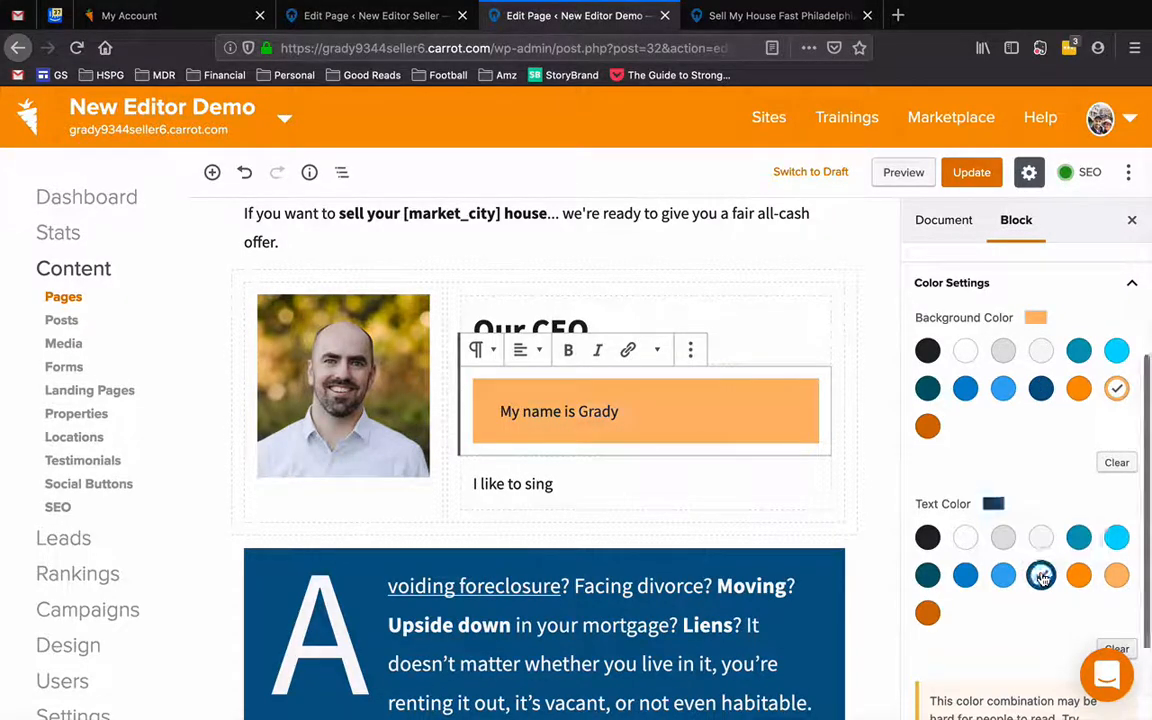
scroll(975, 445, "up", 3)
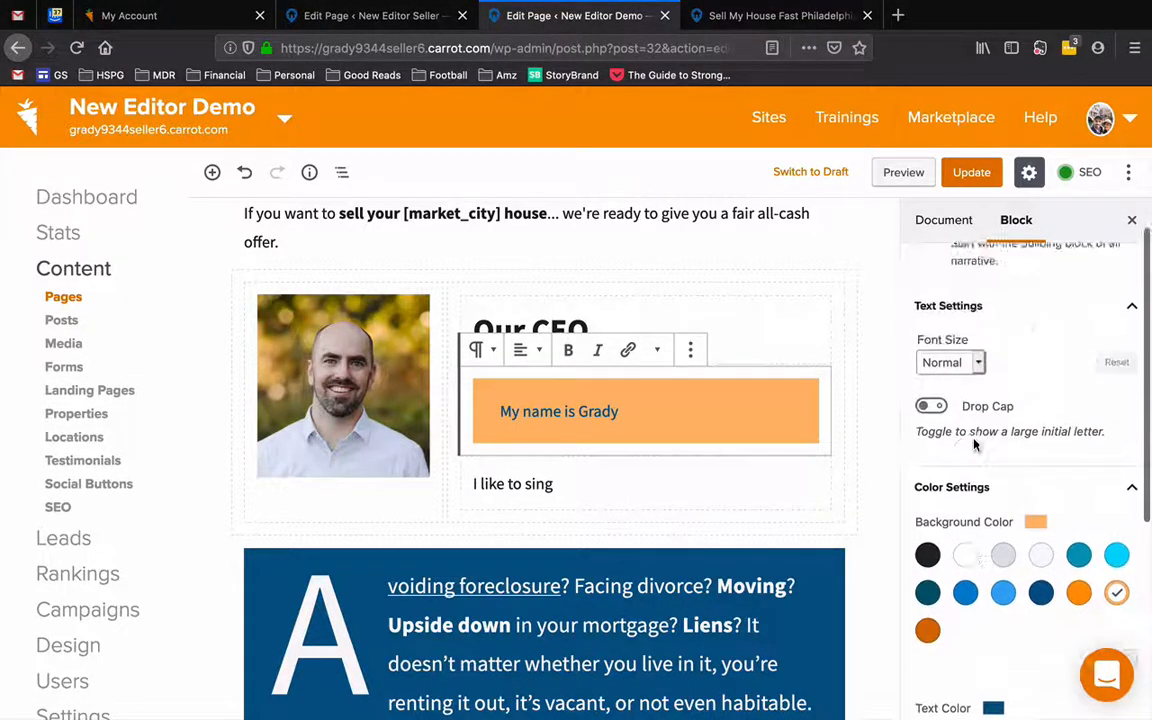
left_click(970, 362)
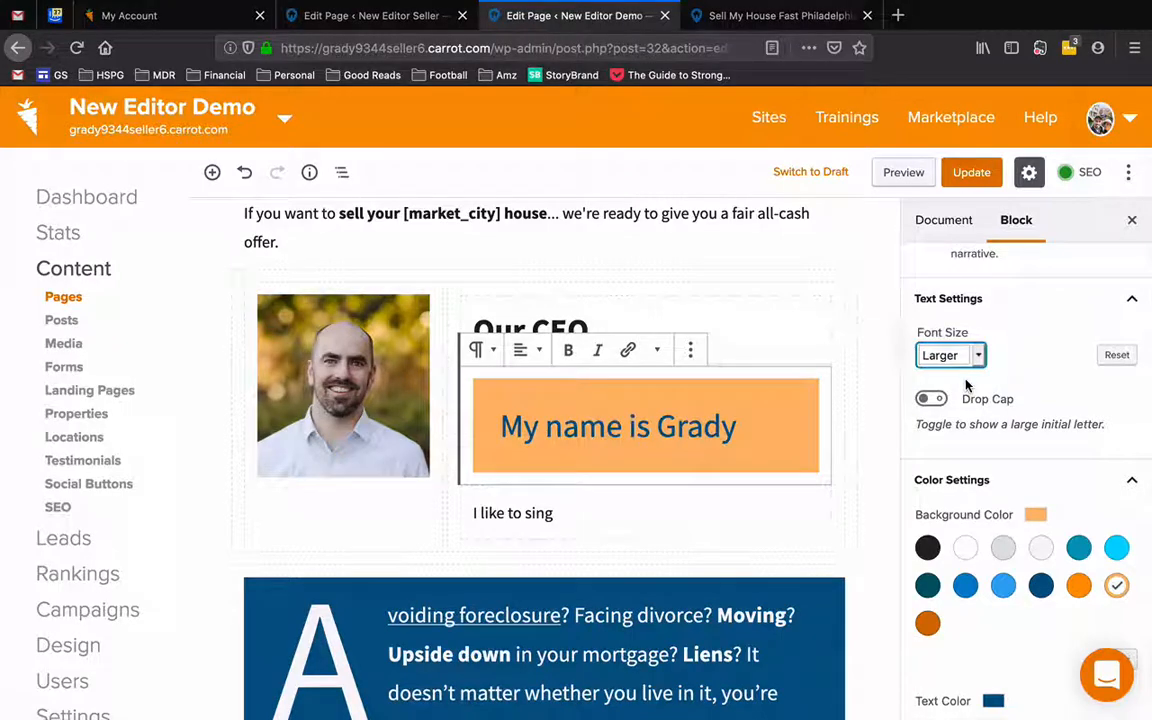
Preview the page and examine how the "Our CEO" columns and the blue drop-cap paragraph render
scroll(745, 516, "down", 10)
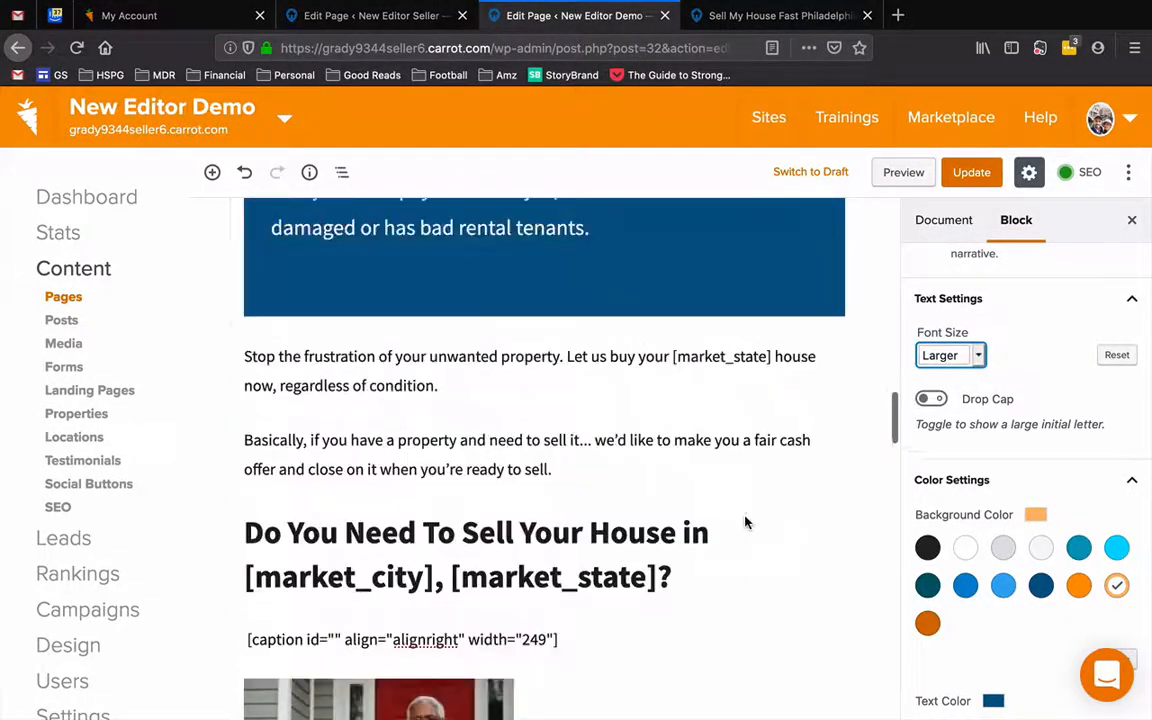
scroll(746, 522, "up", 10)
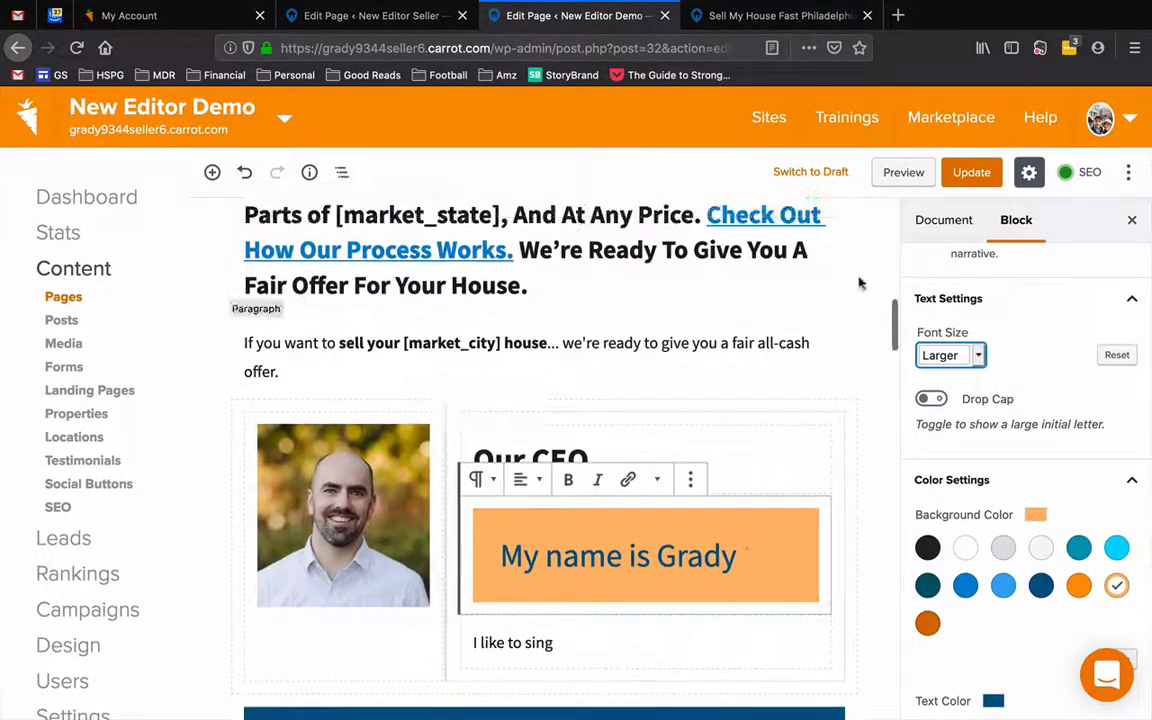
left_click(901, 173)
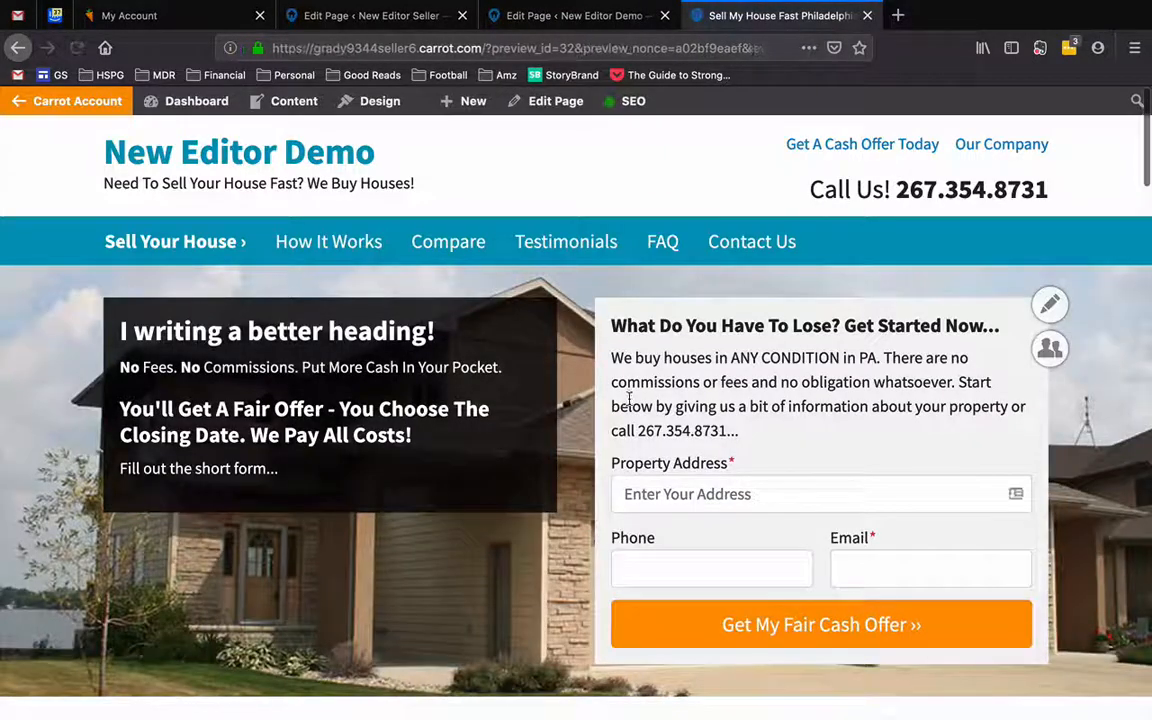
scroll(628, 402, "down", 8)
scroll(629, 404, "down", 3)
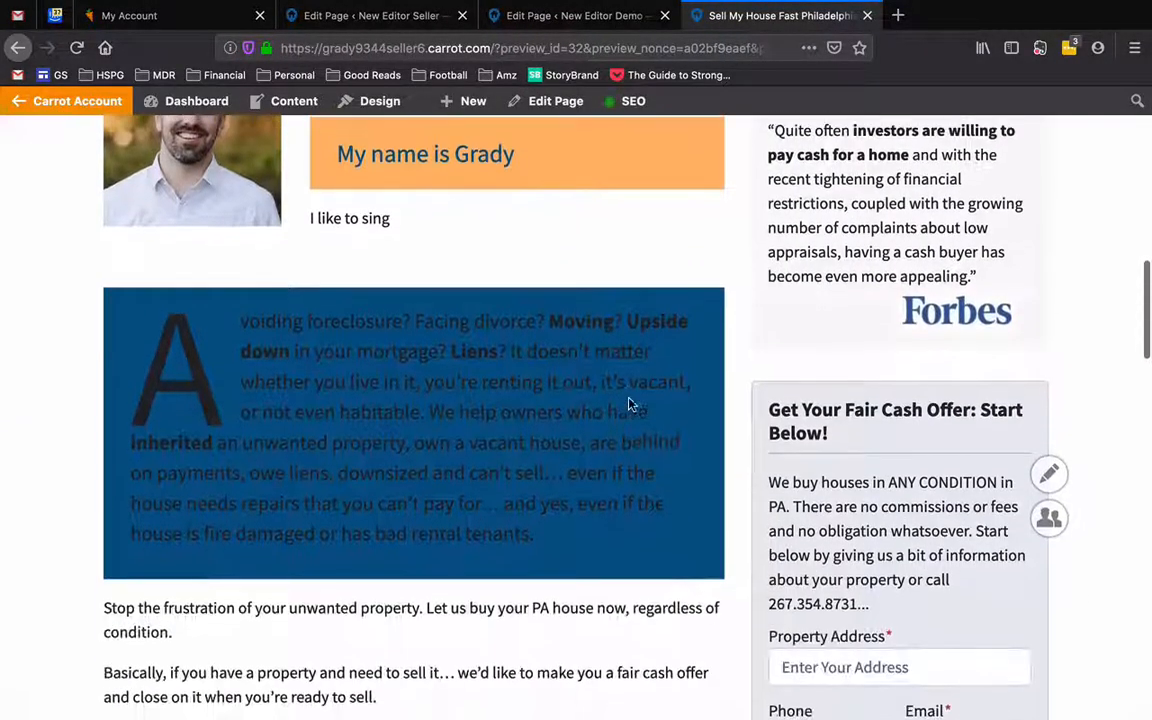
scroll(629, 404, "up", 6)
scroll(629, 404, "up", 3)
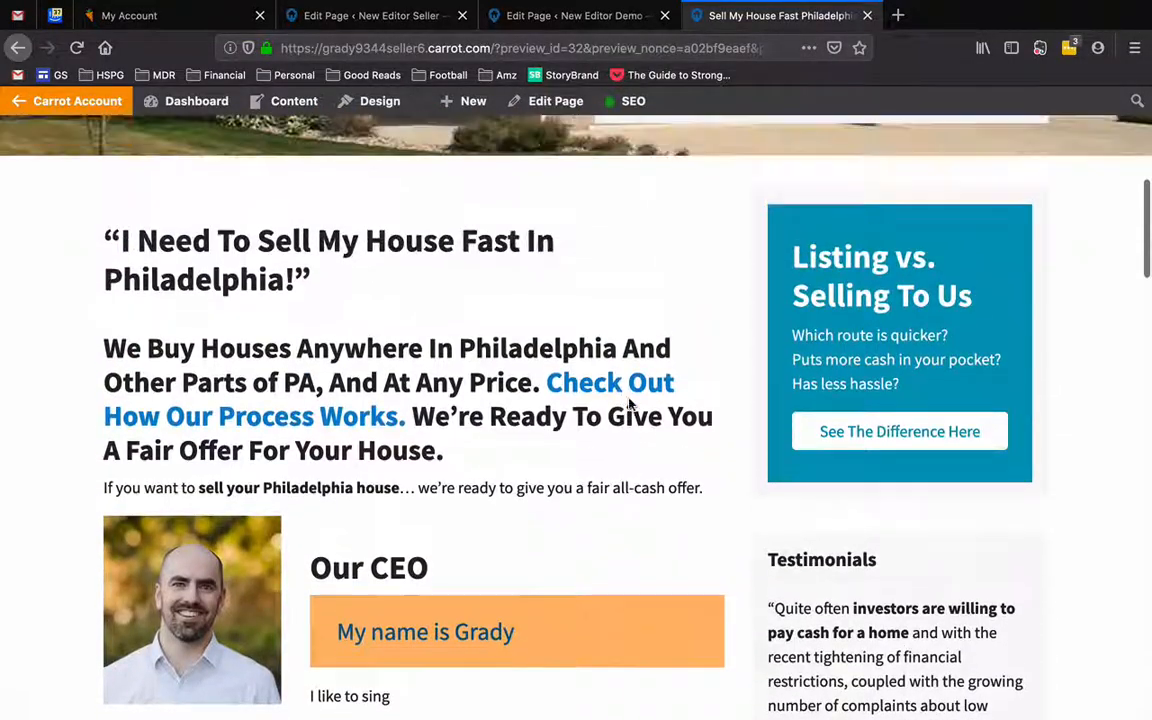
scroll(629, 404, "down", 4)
scroll(629, 404, "down", 2)
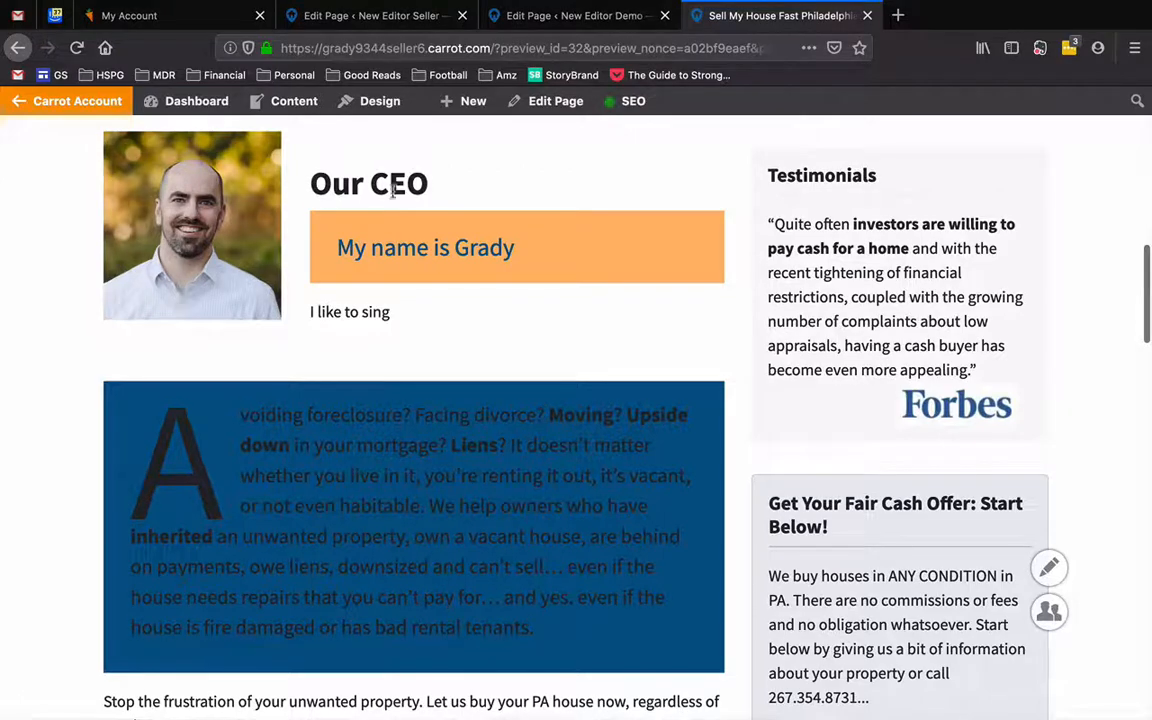
Return to the page editor and review the document's post visibility options
left_click(551, 18)
scroll(540, 500, "down", 4)
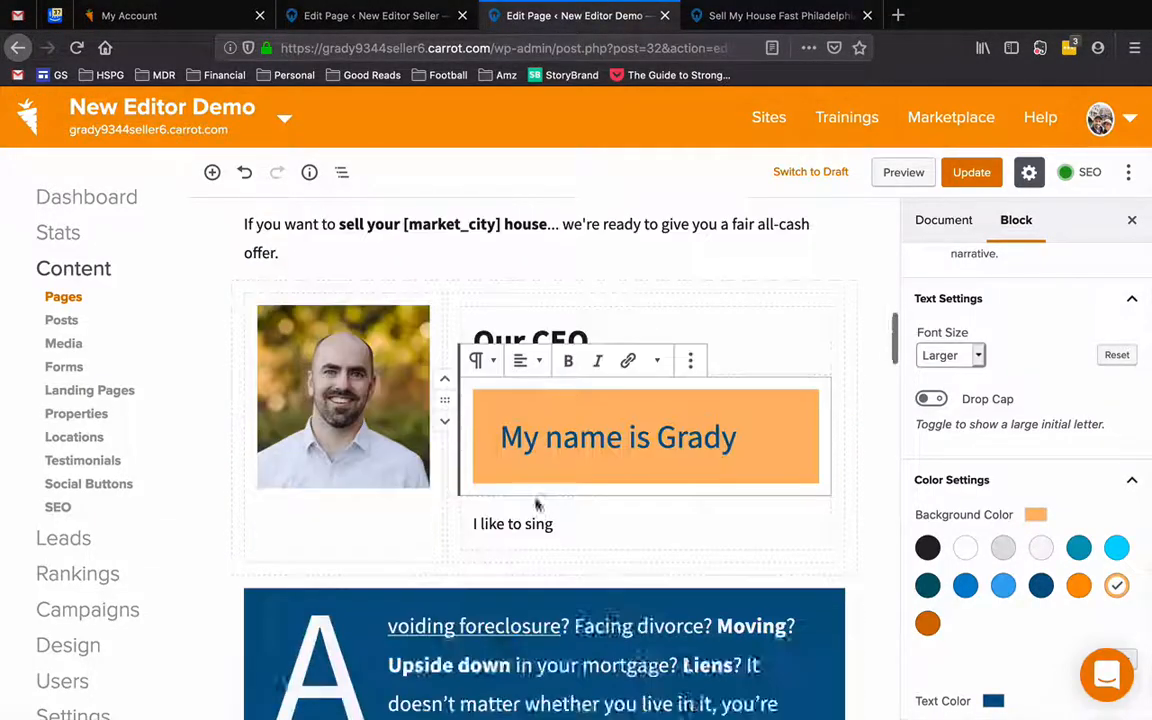
scroll(535, 498, "up", 3)
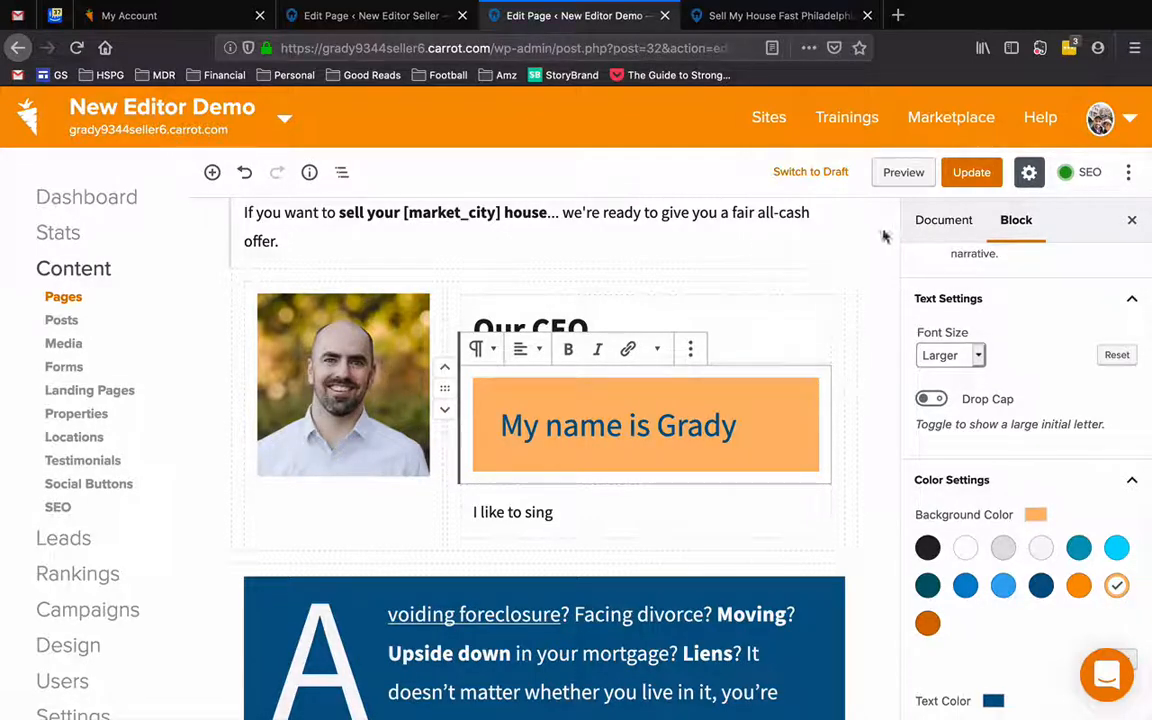
left_click(949, 228)
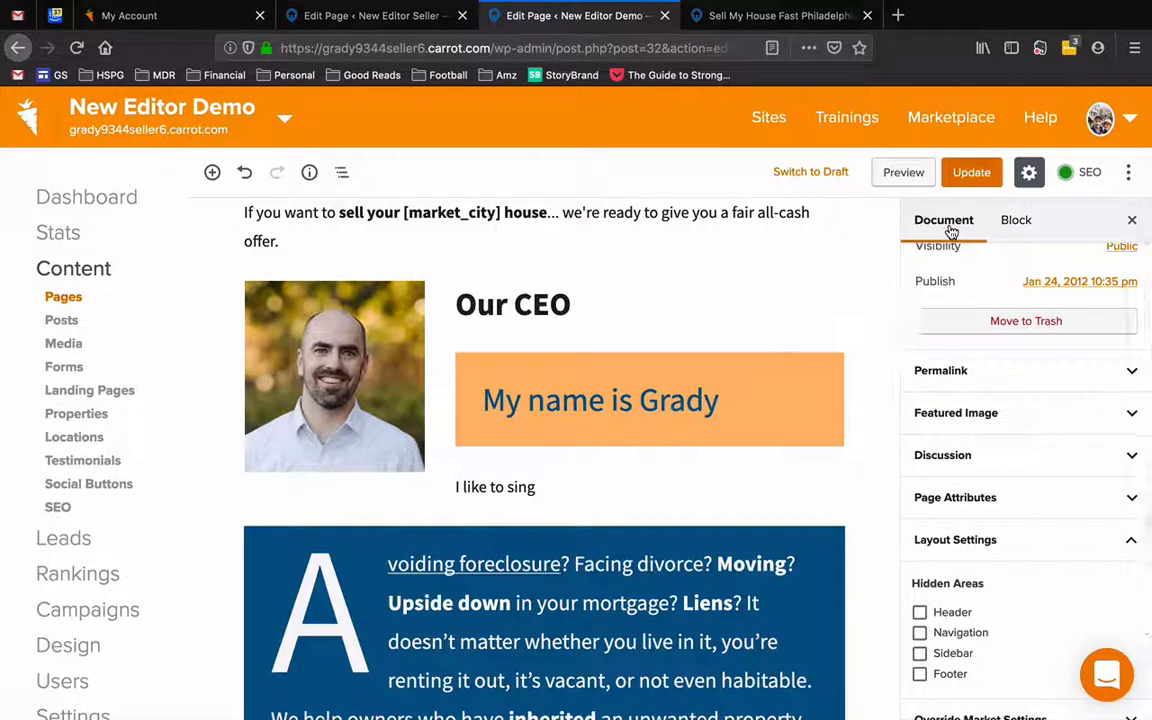
scroll(955, 392, "up", 1)
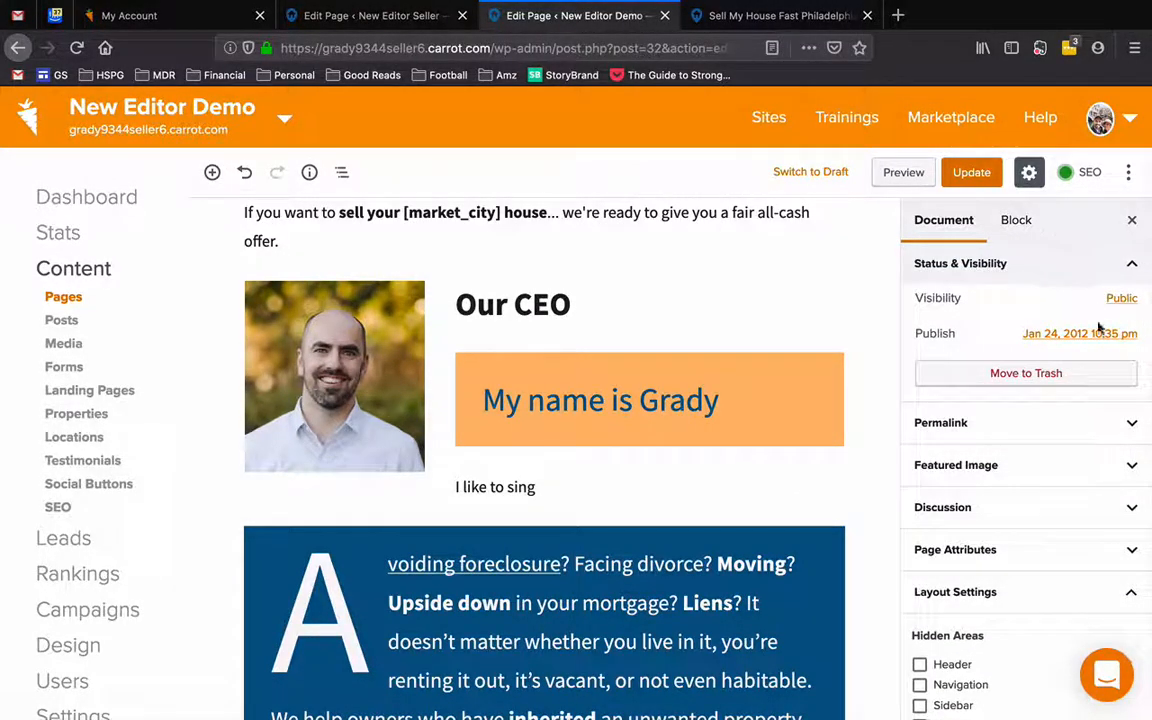
left_click(1119, 300)
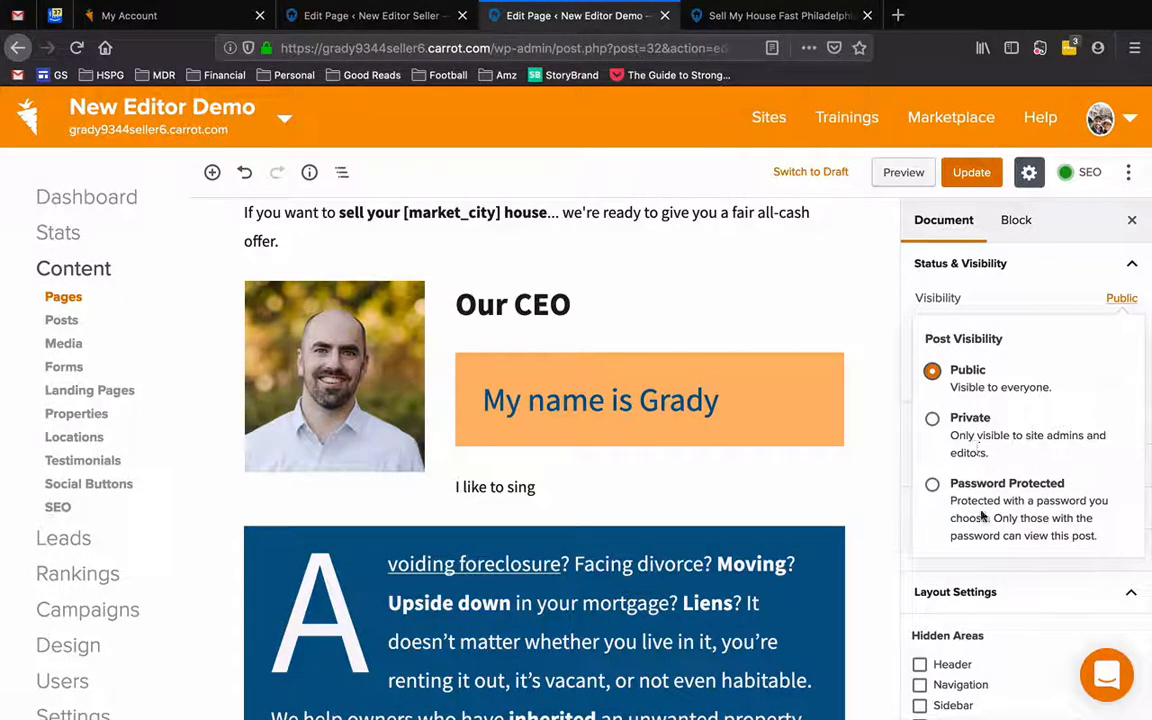
left_click(1036, 303)
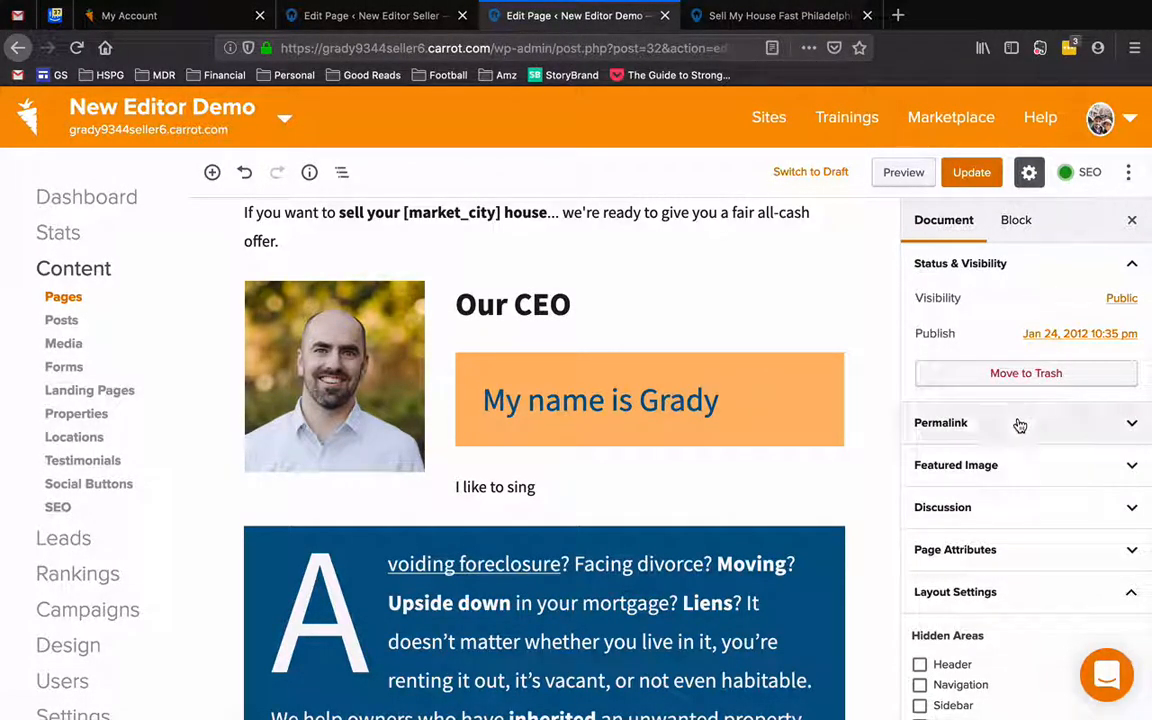
Review the document's permalink, hidden-area layout settings and social button options, and collapse Status & Visibility
left_click(1018, 423)
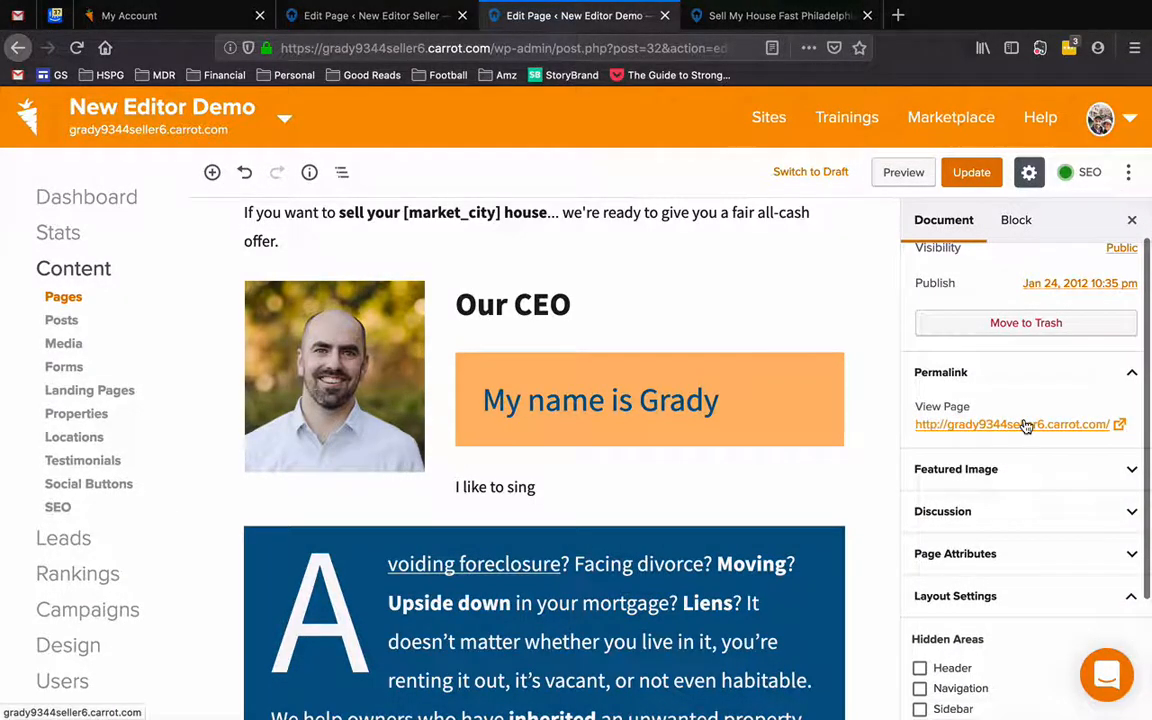
scroll(1024, 427, "down", 3)
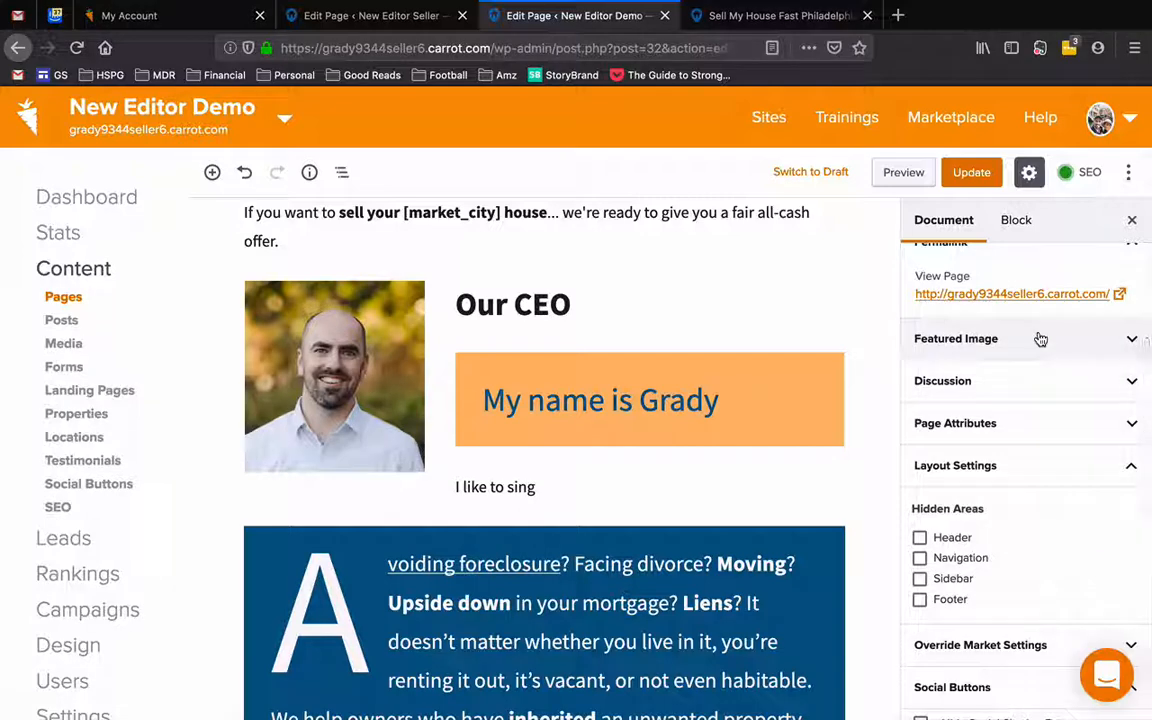
scroll(1010, 590, "down", 1)
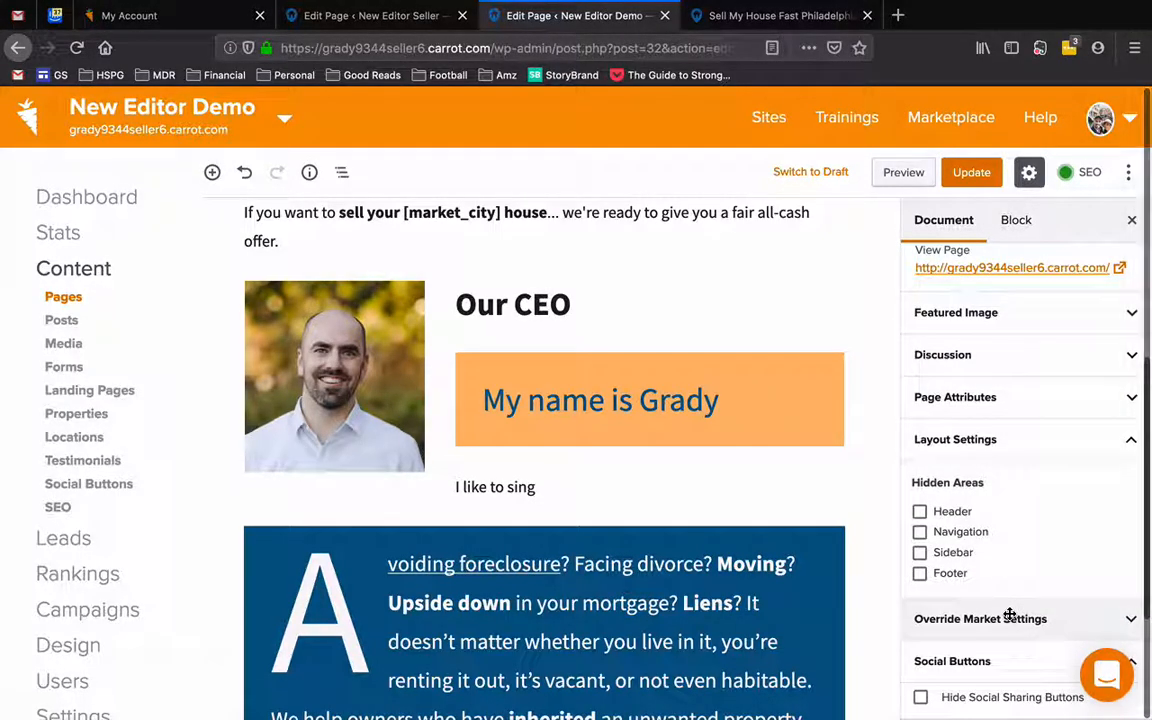
scroll(1010, 614, "up", 1)
scroll(1010, 614, "down", 1)
scroll(1010, 614, "up", 4)
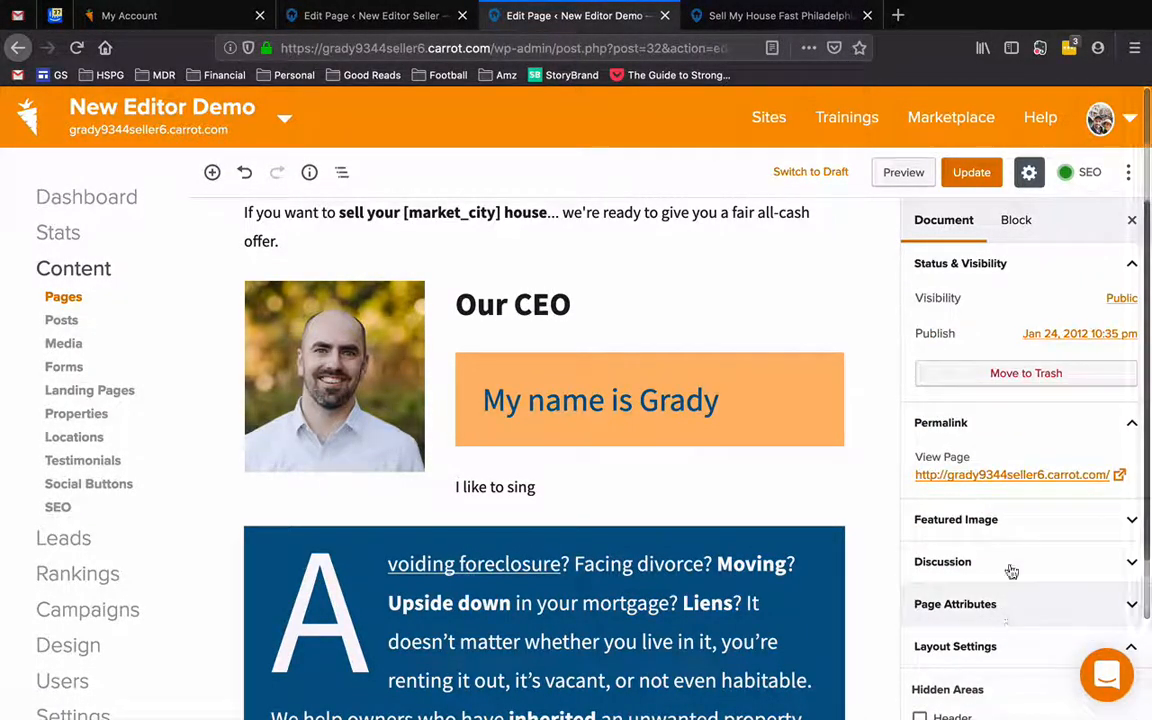
left_click(1059, 268)
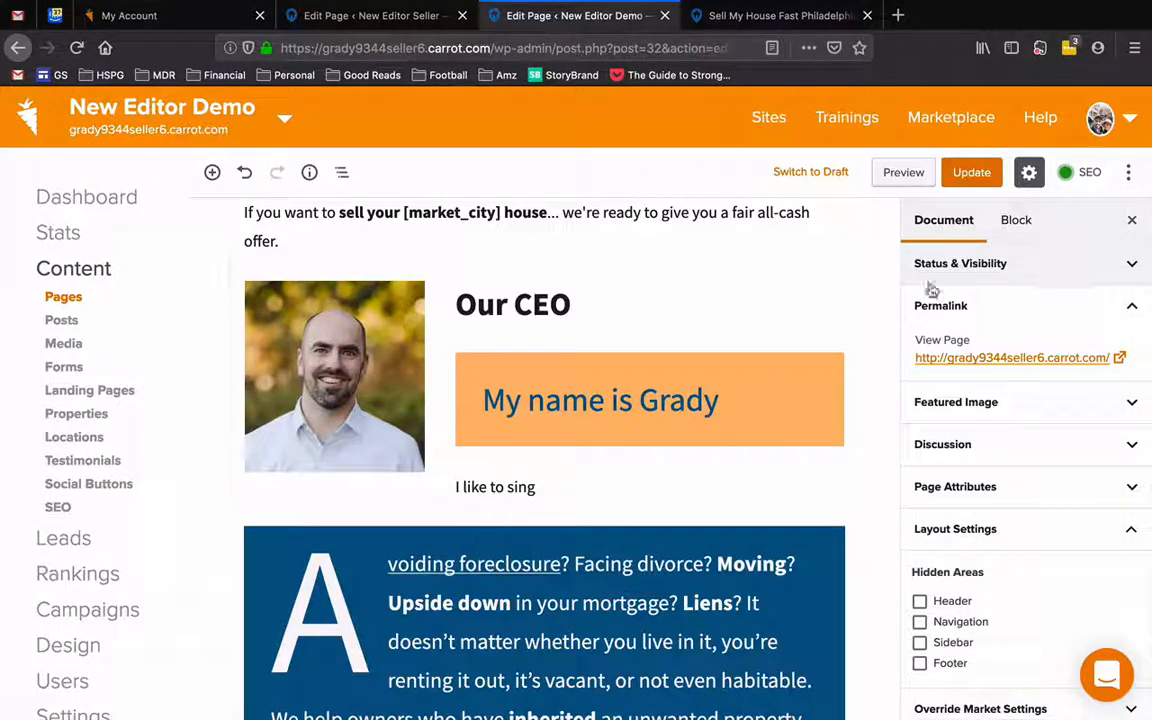
Generate a fresh page preview and examine the content from the hero down to the blue drop-cap paragraph
scroll(560, 320, "up", 10)
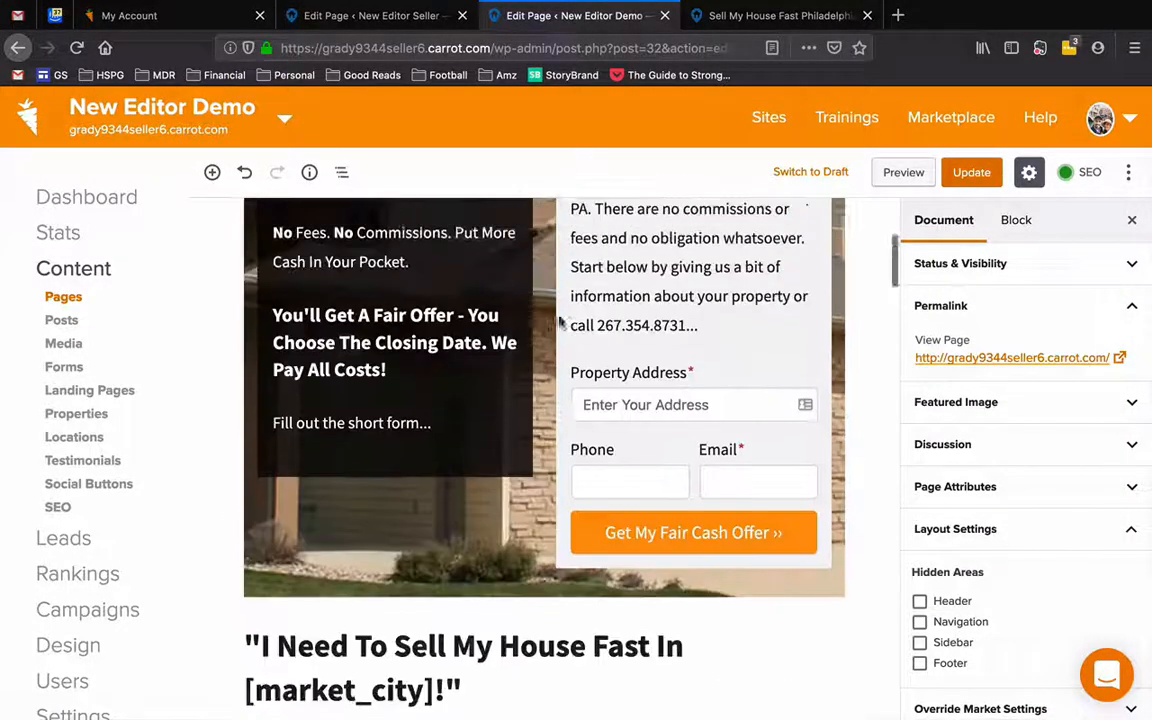
left_click(900, 172)
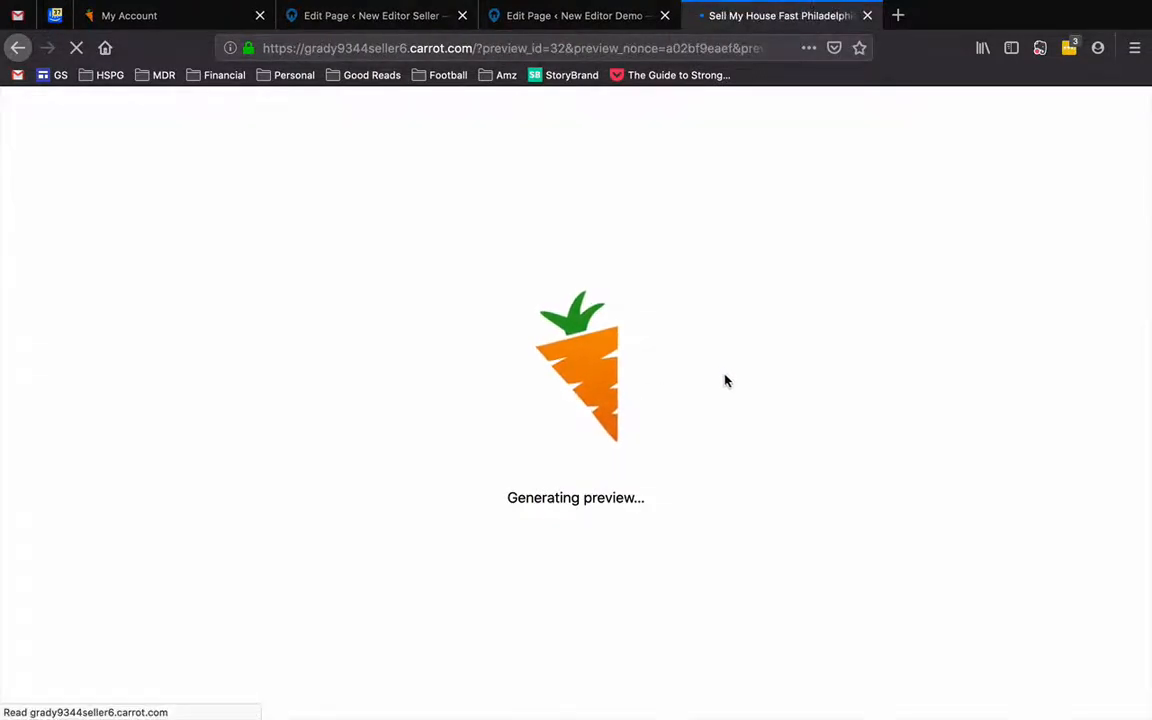
scroll(630, 517, "down", 4)
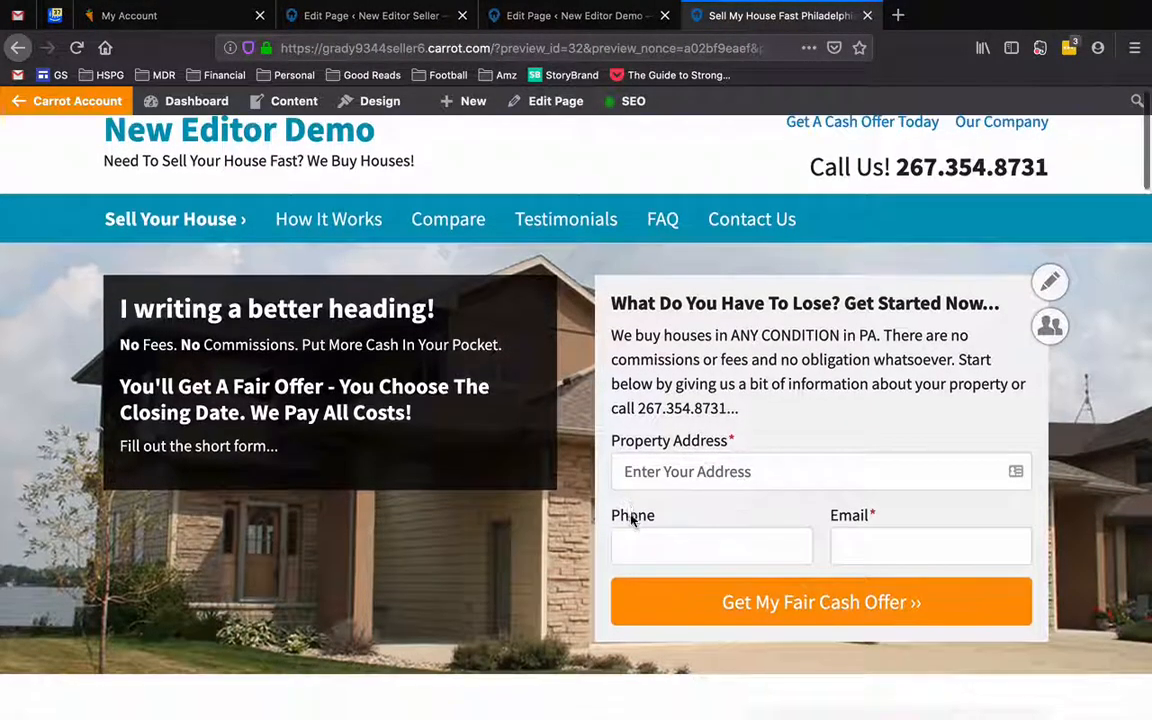
scroll(630, 517, "down", 6)
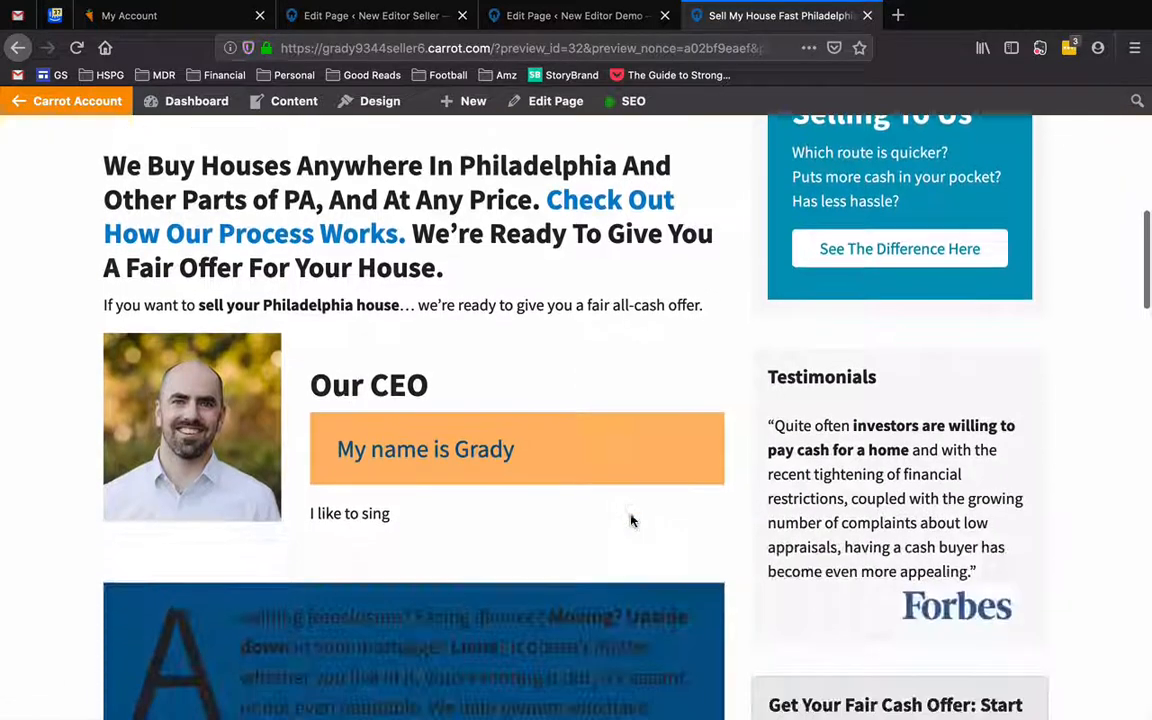
scroll(630, 517, "down", 2)
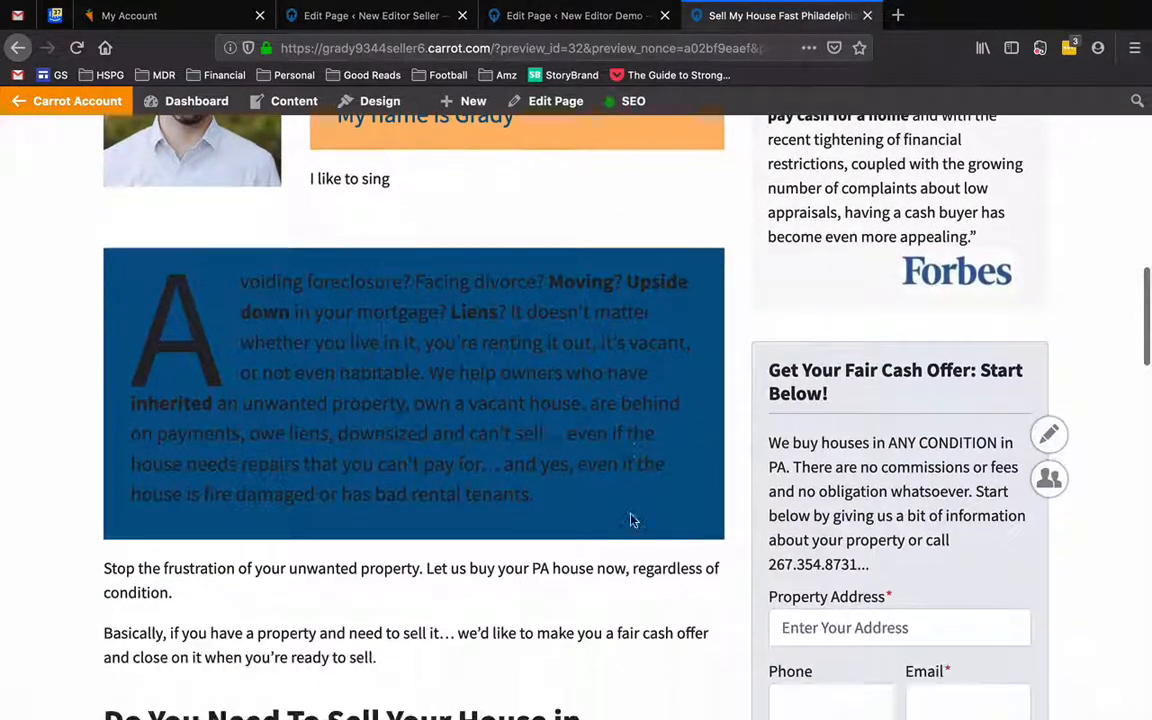
scroll(631, 515, "up", 3)
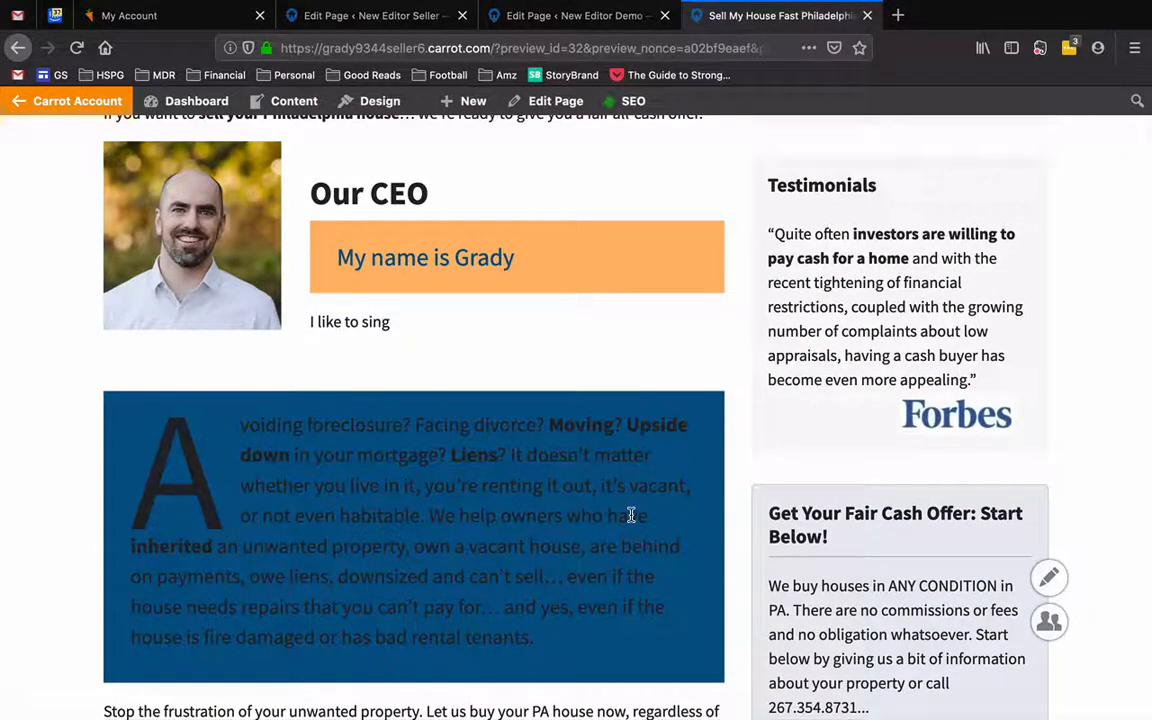